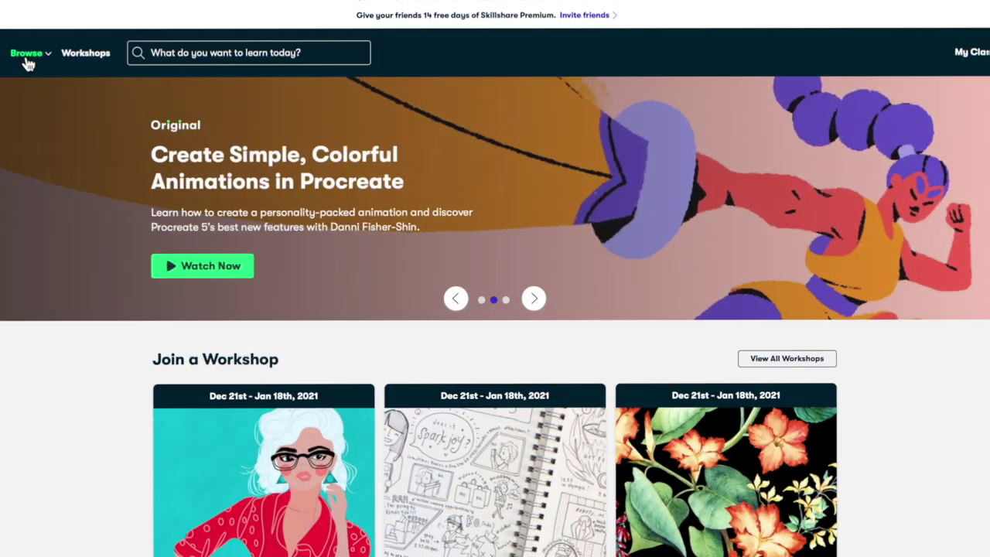
Step: Open the Film & Video category of the class catalogue and look through its featured, popular and trending classes
left_click(27, 60)
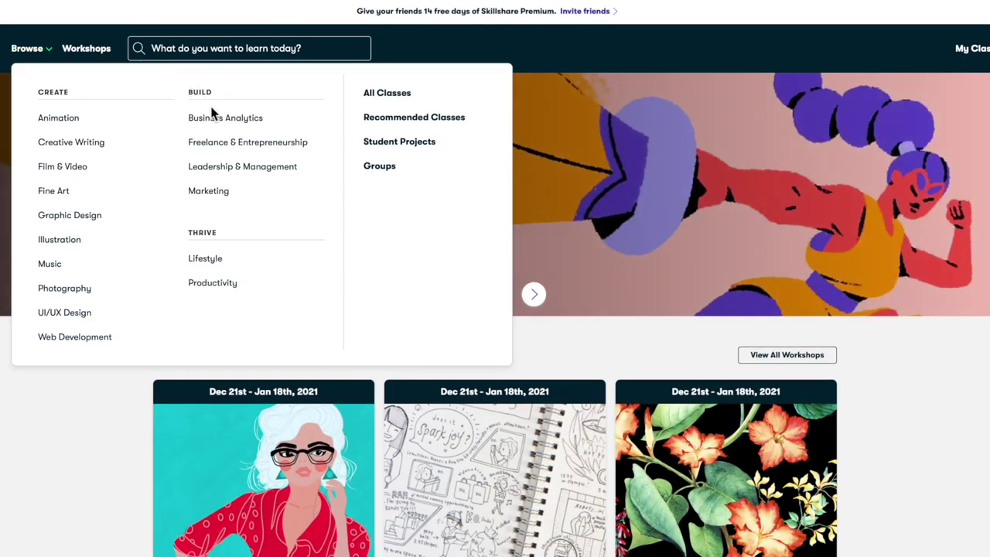
left_click(389, 124)
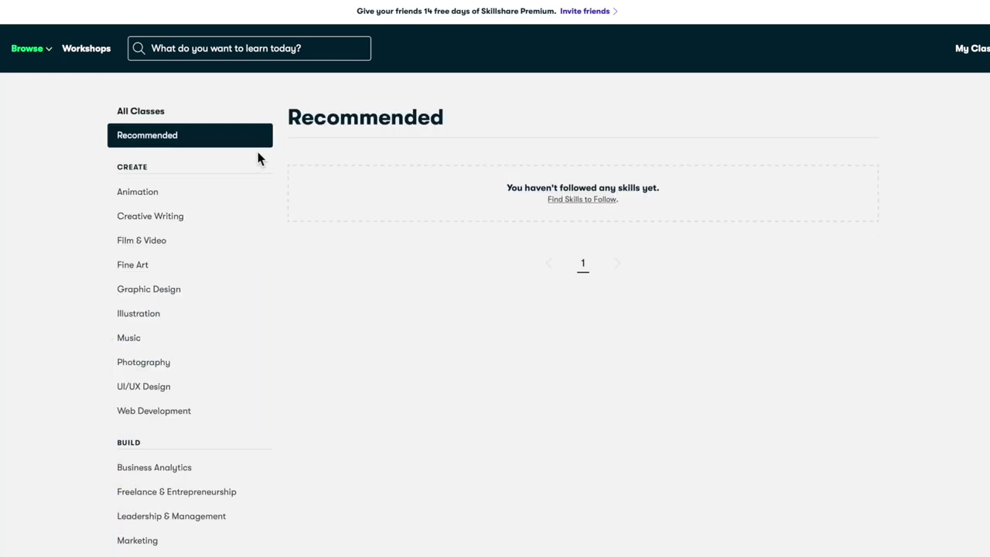
left_click(141, 249)
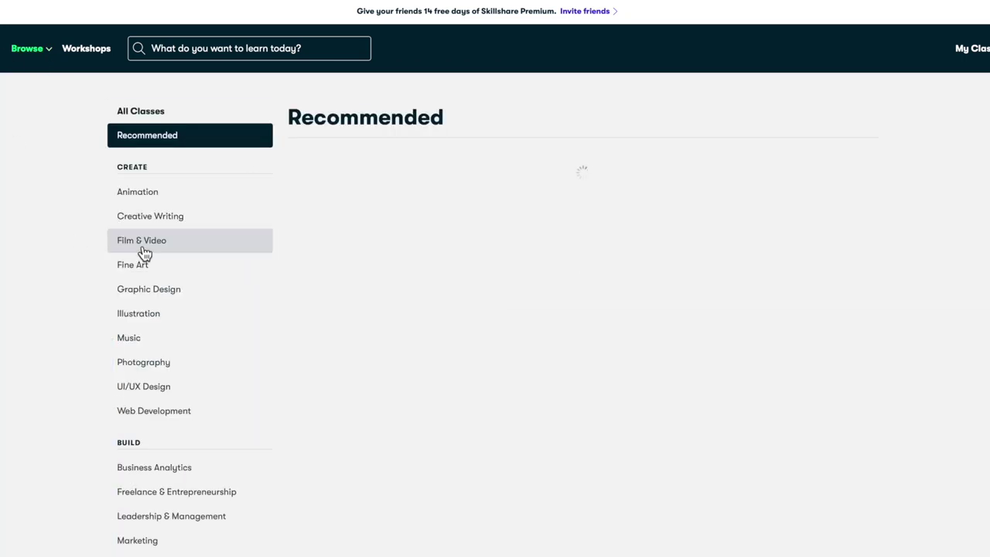
scroll(390, 296, "down", 5)
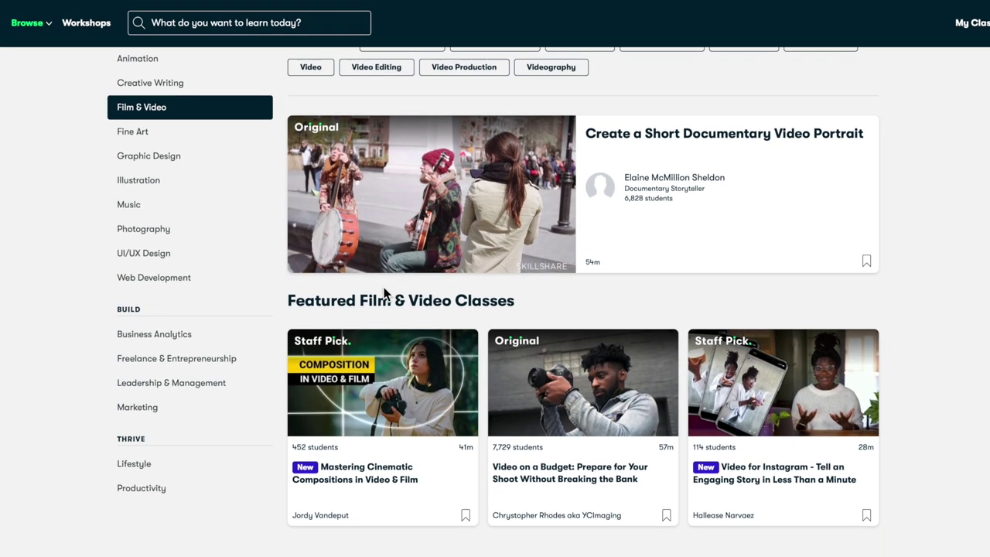
scroll(464, 311, "down", 3)
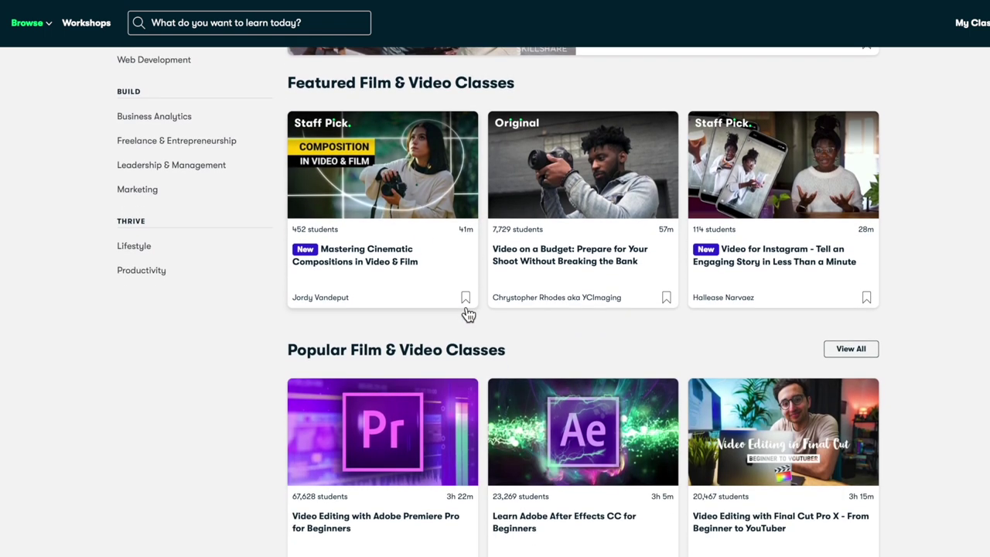
scroll(462, 307, "down", 1)
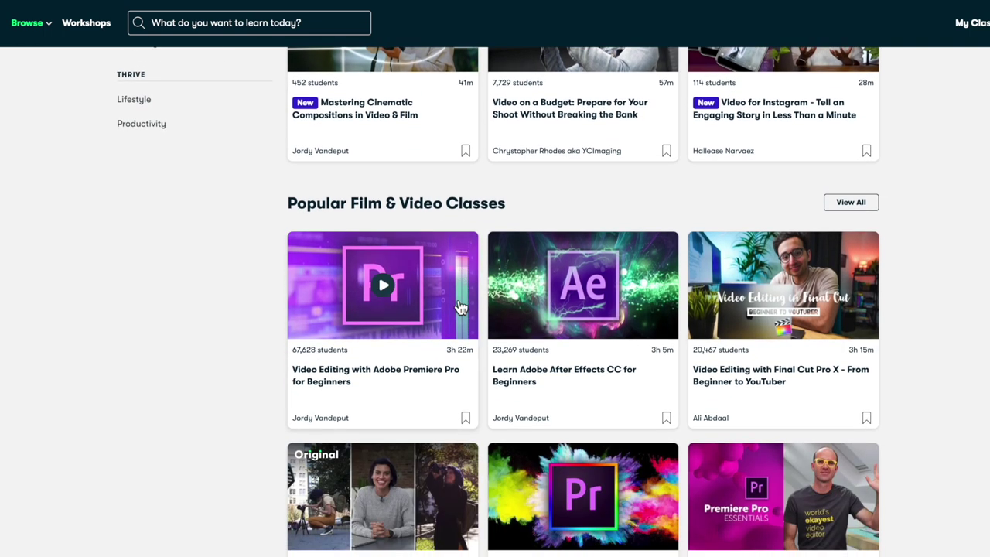
scroll(460, 307, "down", 2)
scroll(460, 307, "down", 6)
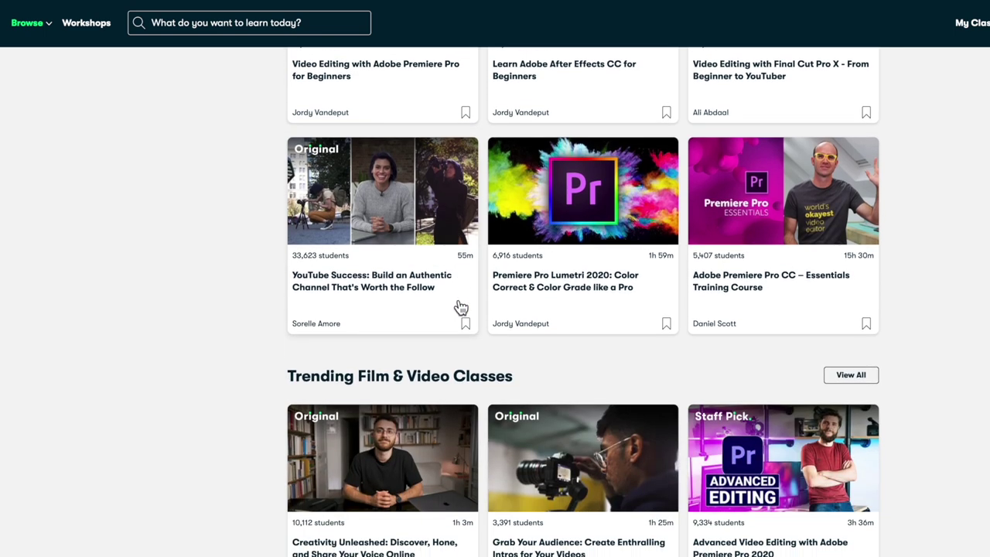
scroll(460, 308, "down", 5)
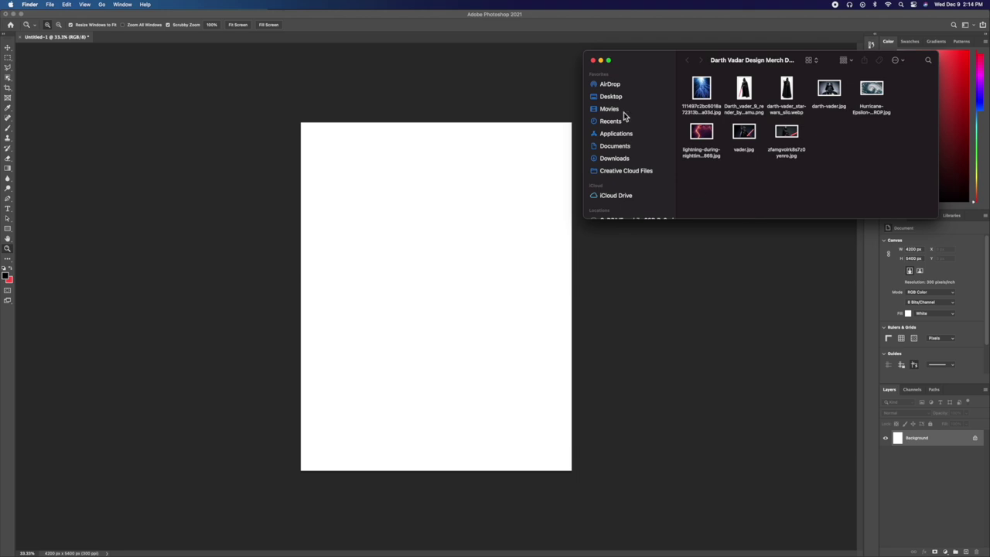
Step: Place darth-vader.jpg in the blank Photoshop document, scale it proportionally to about 5080 px wide, and centre it on the canvas
left_click_drag(834, 93, 422, 260)
left_click_drag(264, 209, 246, 194)
left_click_drag(461, 251, 464, 254)
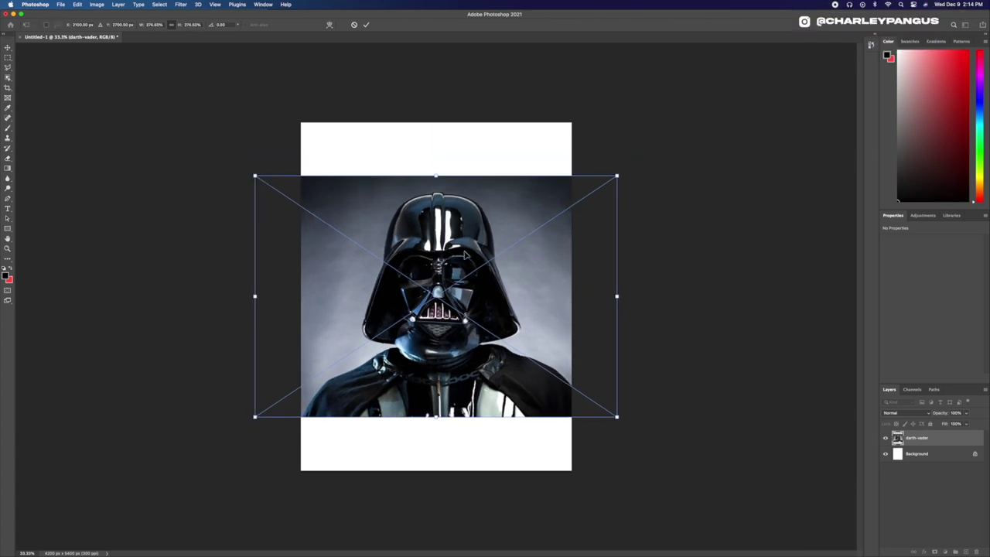
left_click_drag(619, 177, 594, 188)
mouse_move(513, 224)
left_mouse_down()
mouse_move(516, 232)
mouse_move(513, 225)
left_mouse_up()
key("Return")
Step: Paint on the darth-vader layer mask to clean up the helmet's left edge, with the brush flow at 100%
key("z")
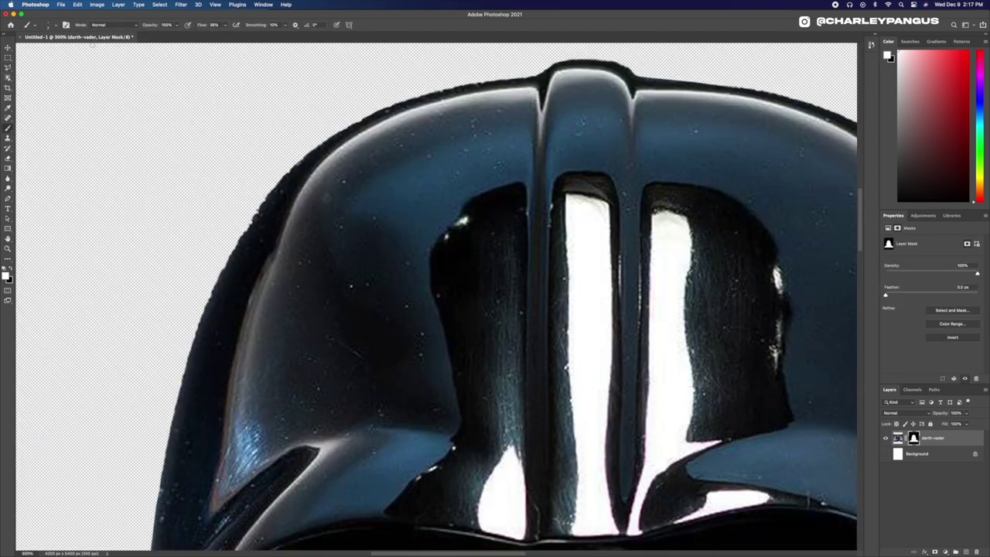
left_click(27, 24)
left_click(14, 111)
left_click(303, 166)
key("shift+0")
scroll(224, 294, "down", 3)
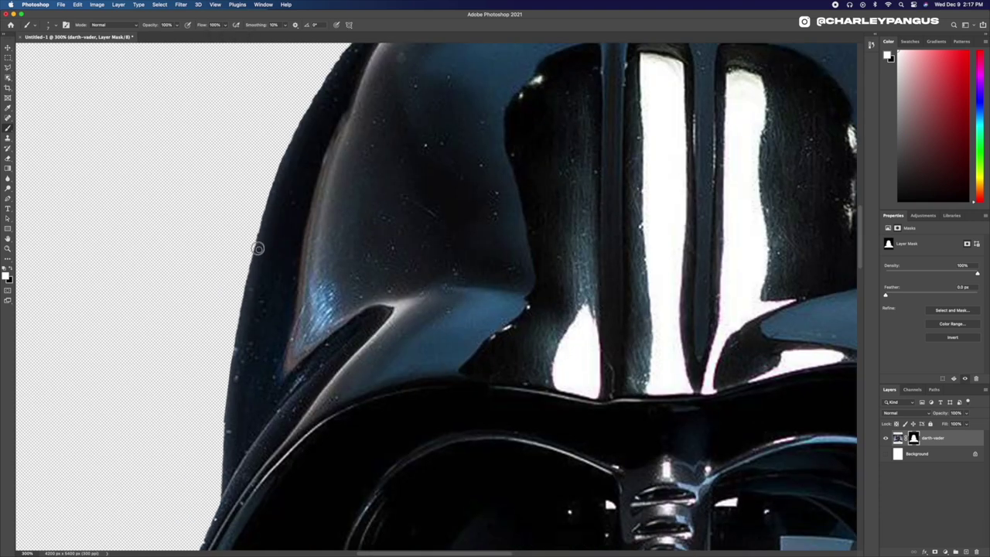
scroll(534, 219, "down", 3)
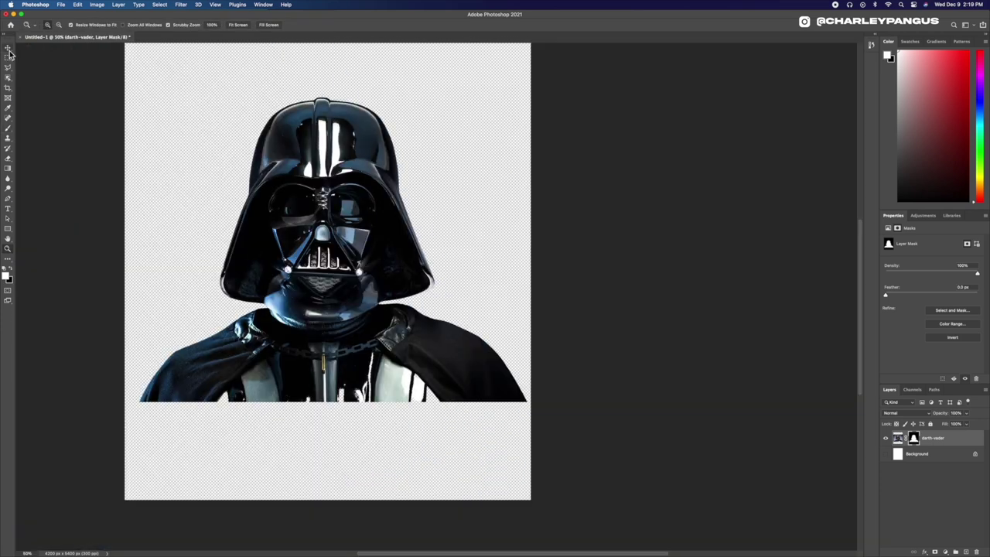
Step: Show the Background layer and invert its white fill to black
left_click(315, 201)
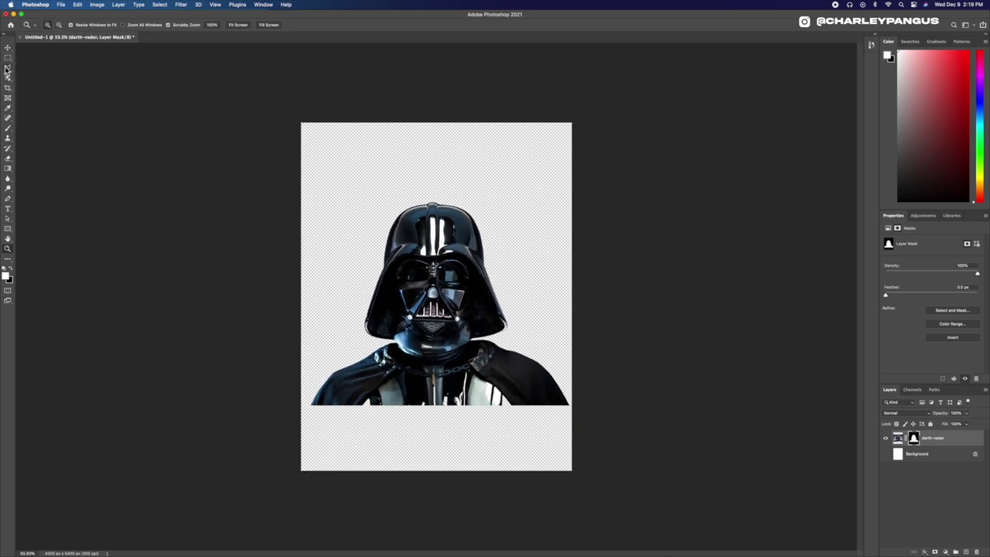
left_click(8, 48)
left_click(885, 453)
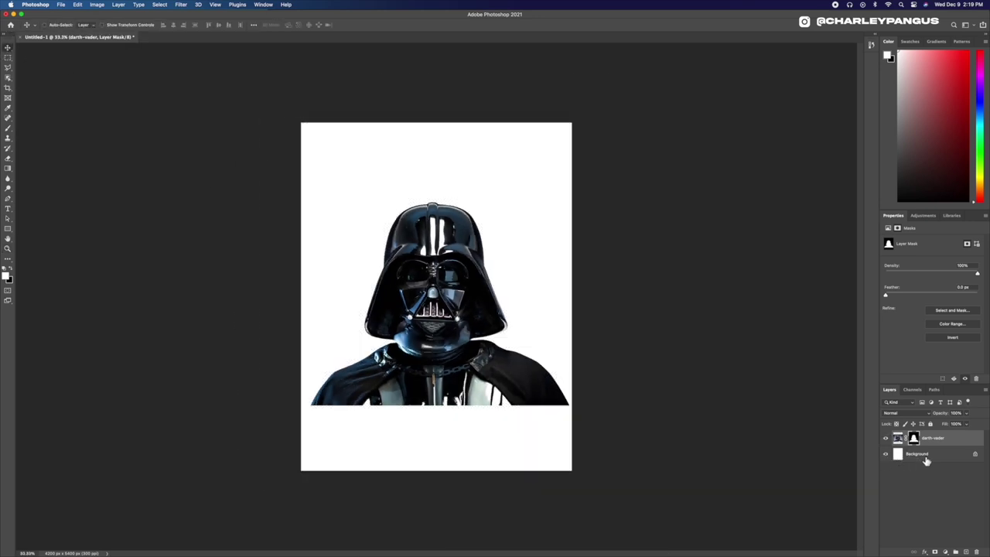
left_click(914, 455)
key("super+i")
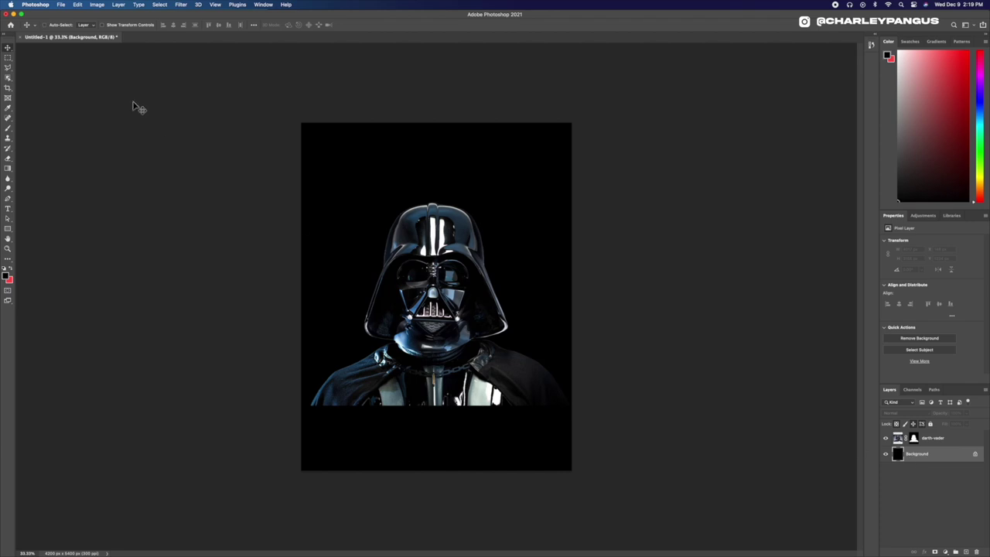
Step: Duplicate the masked darth-vader layer and hide the original
left_click(939, 439)
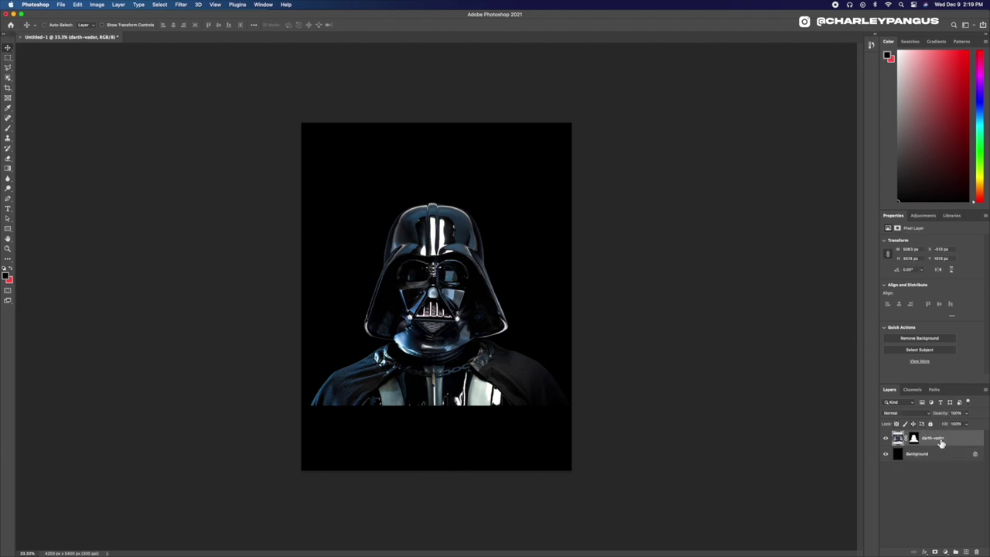
key("super+j")
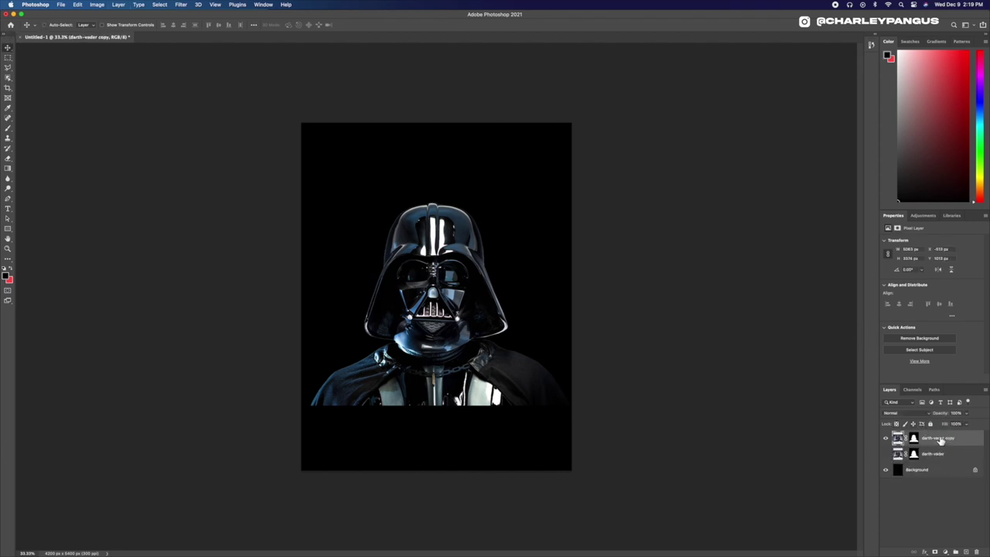
Step: Convert the darth-vader copy layer to a smart object and rasterize it into a plain pixel layer
right_click(940, 440)
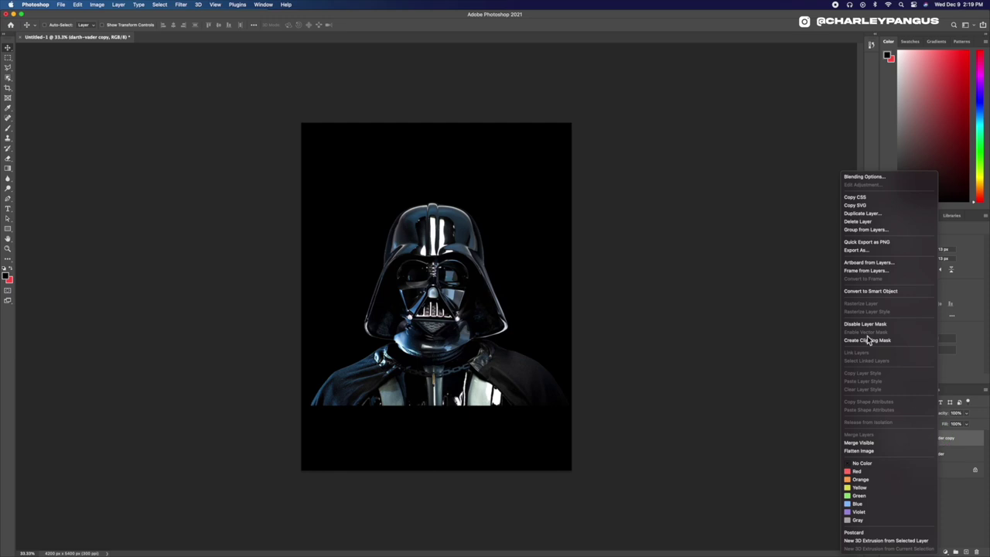
left_click(864, 292)
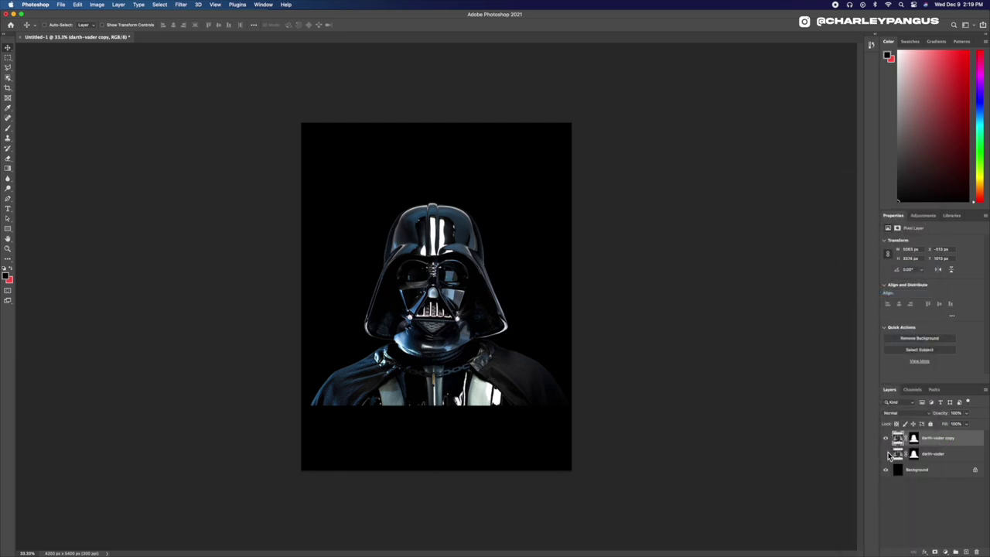
right_click(926, 442)
left_click(849, 326)
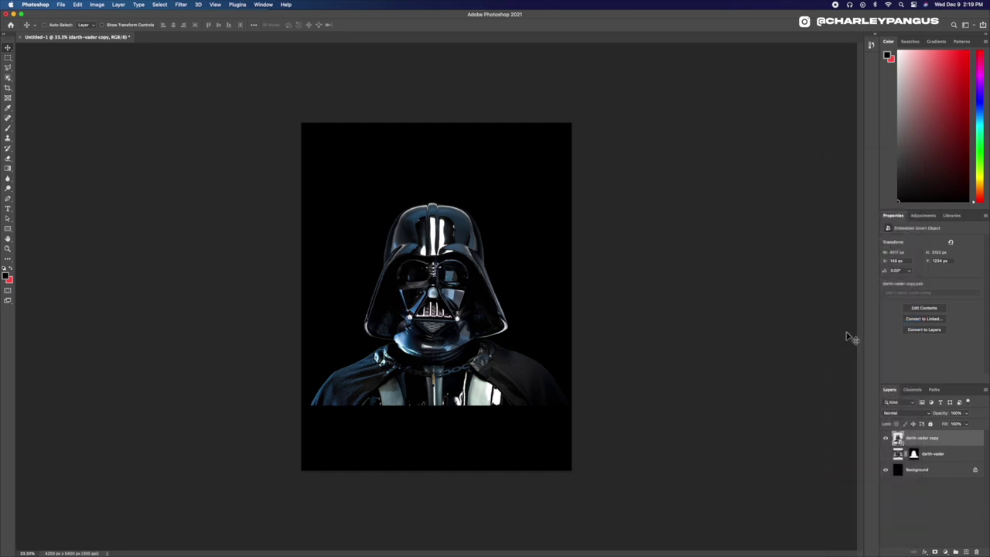
Step: Convert the rasterized darth-vader copy back to a smart object
left_click(98, 5)
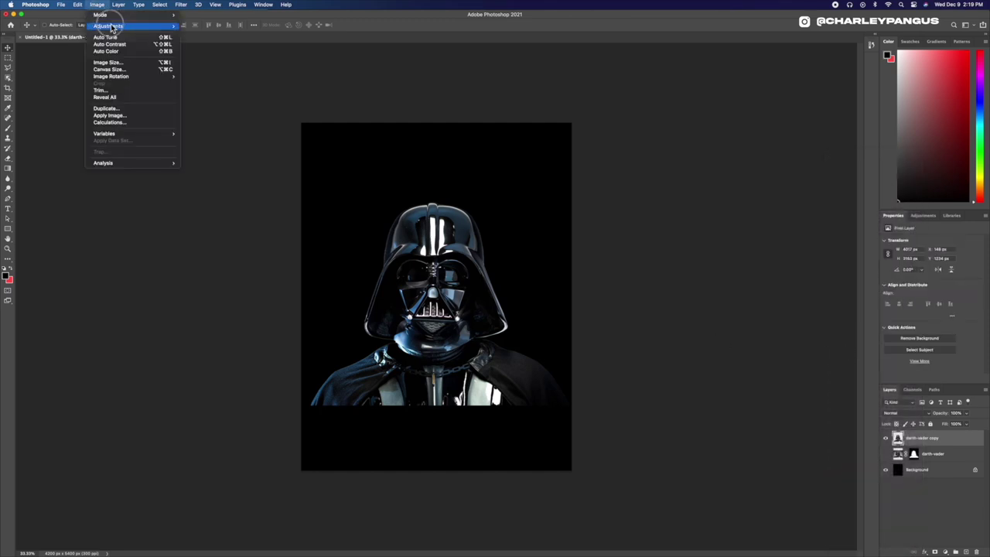
mouse_move(110, 27)
left_click(910, 414)
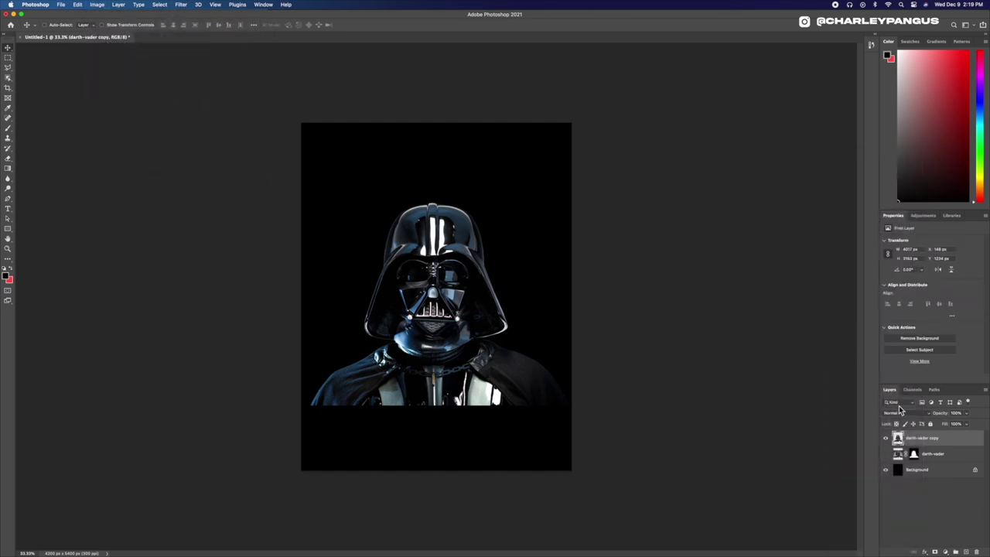
right_click(934, 440)
left_click(860, 291)
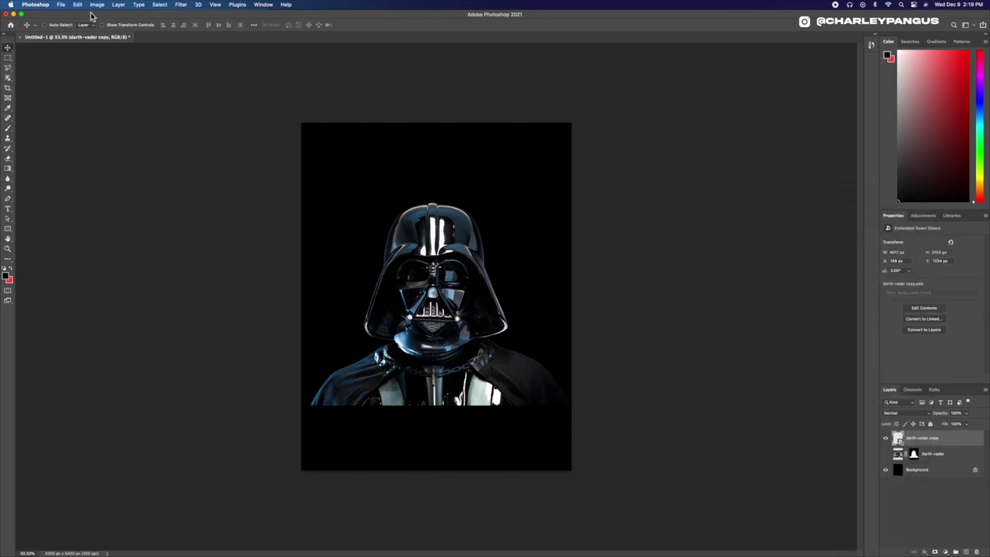
Step: Apply Hue/Saturation to the darth-vader copy with saturation at -100 and the lightness raised slightly
left_click(98, 4)
mouse_move(108, 27)
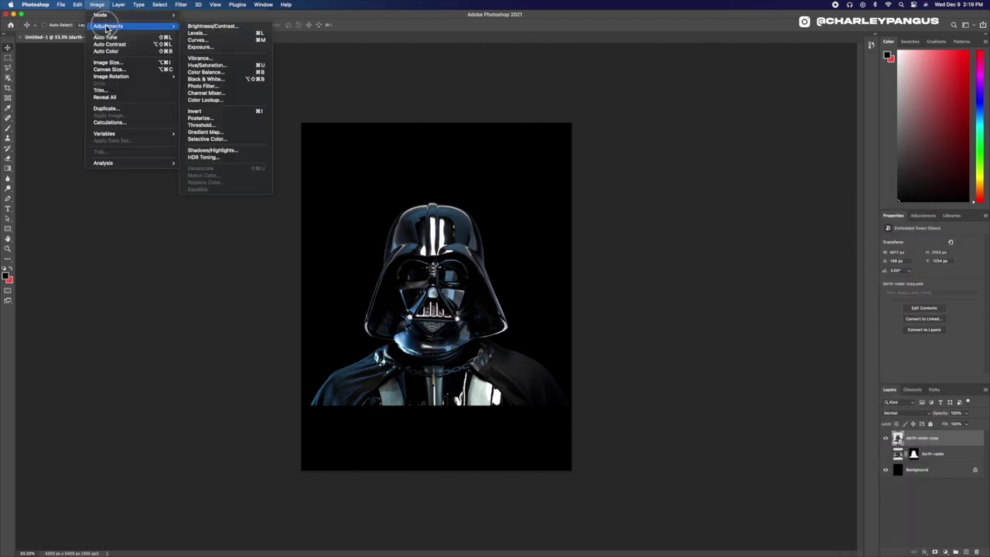
left_click(207, 65)
left_click_drag(474, 215, 398, 210)
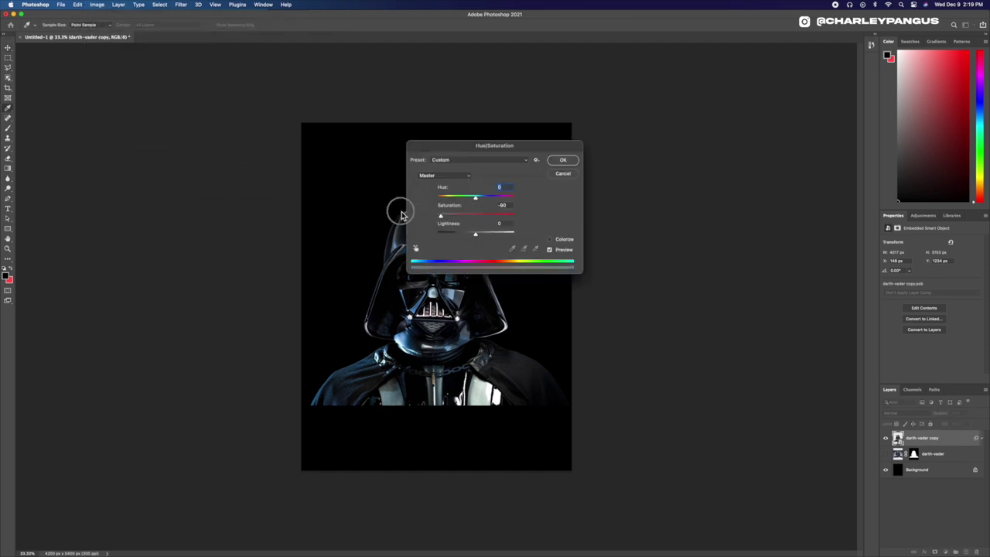
left_click_drag(477, 236, 480, 236)
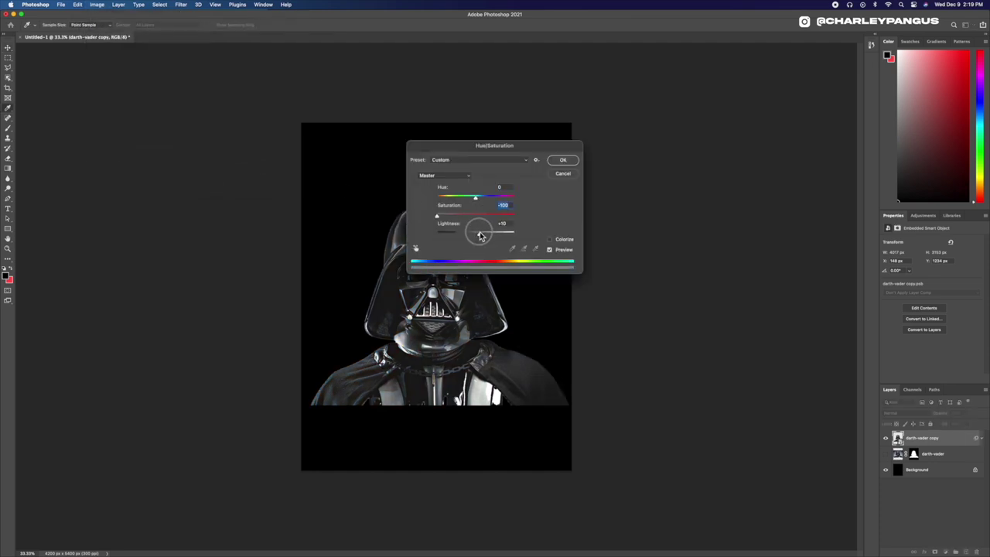
left_click(563, 161)
Step: Start a Curves adjustment on the darth-vader copy, lowering a shadow point and raising a midtone point on the RGB curve
left_click(96, 5)
mouse_move(128, 26)
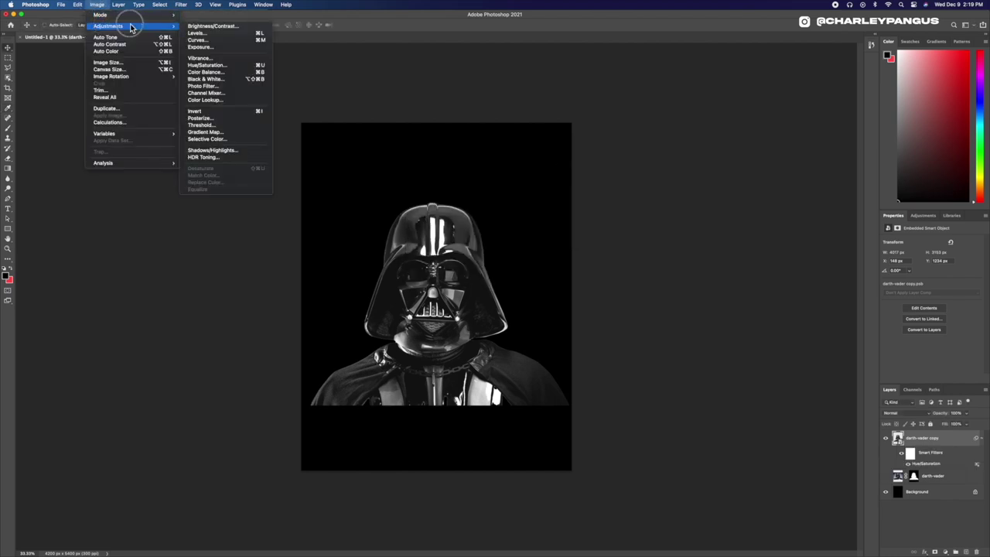
left_click(198, 39)
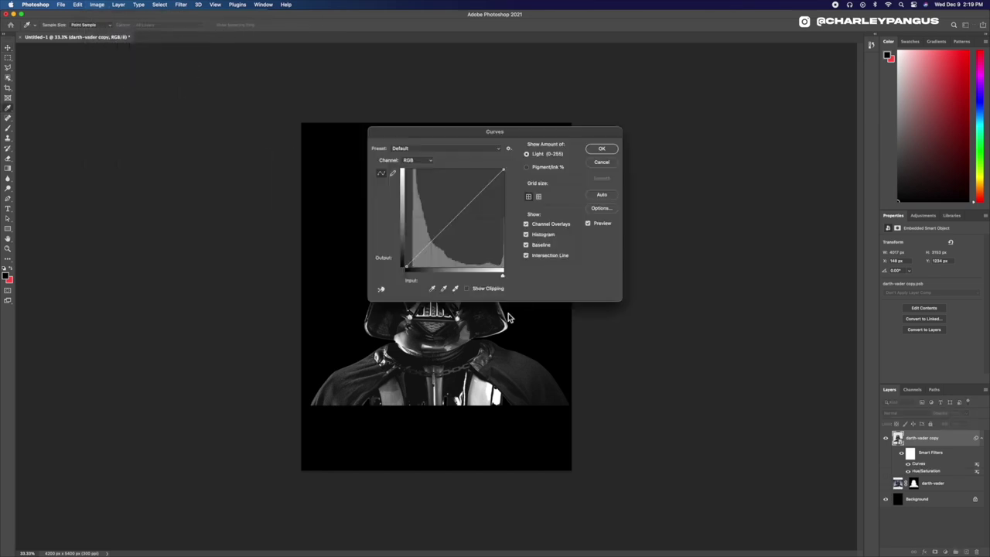
left_click(481, 192)
left_click_drag(431, 244, 432, 250)
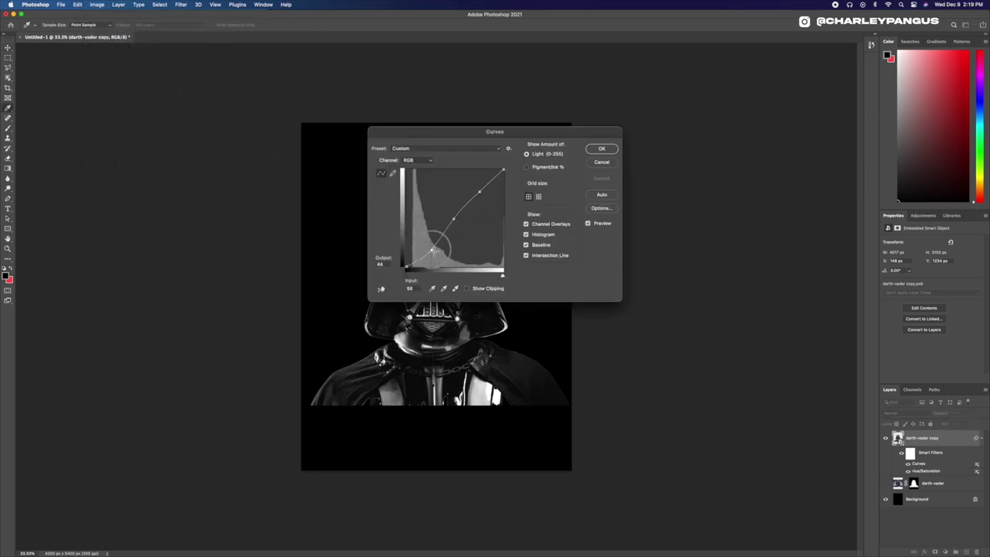
left_click(455, 215)
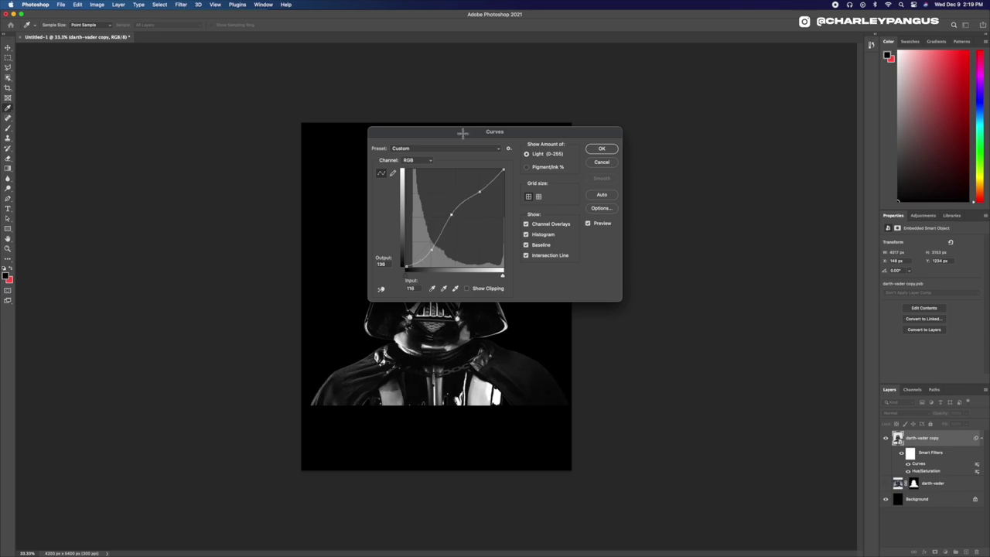
Step: Refine the RGB curve with points at about input 61/output 38, 119/118 and 189/218, and apply the Curves adjustment
left_click_drag(459, 133, 656, 136)
left_click_drag(679, 198, 676, 188)
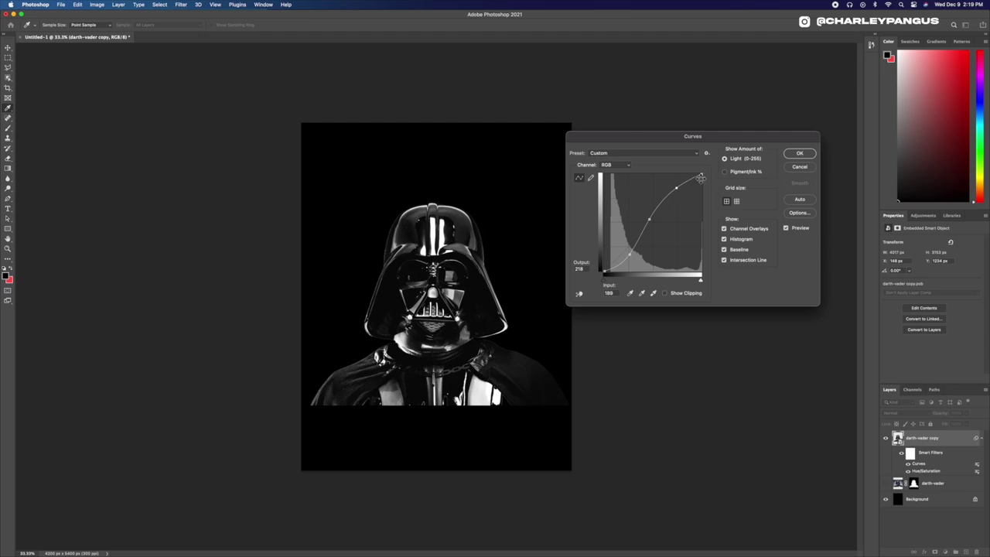
mouse_move(631, 256)
left_mouse_down()
mouse_move(619, 247)
mouse_move(613, 263)
mouse_move(623, 251)
left_mouse_up()
left_click_drag(653, 221, 641, 211)
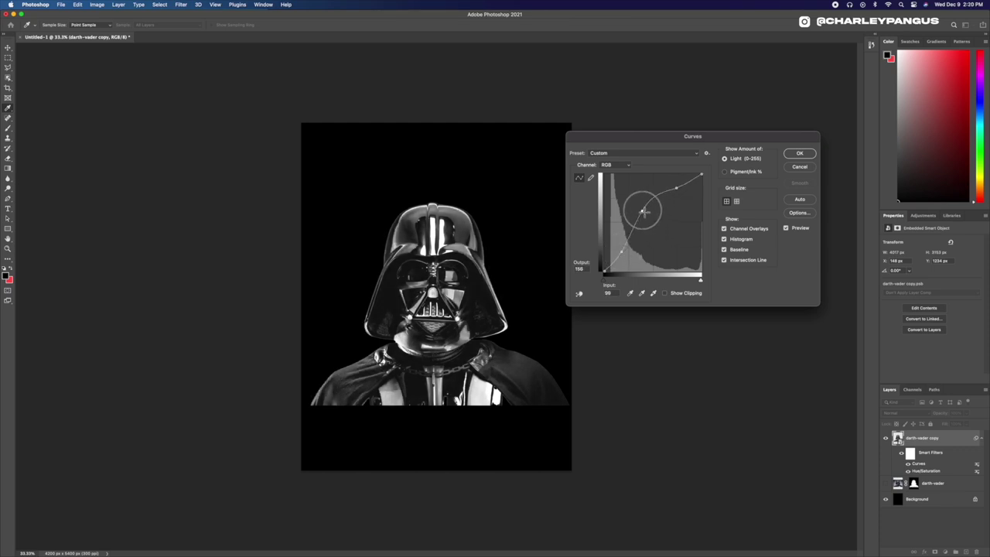
left_click_drag(629, 251, 630, 256)
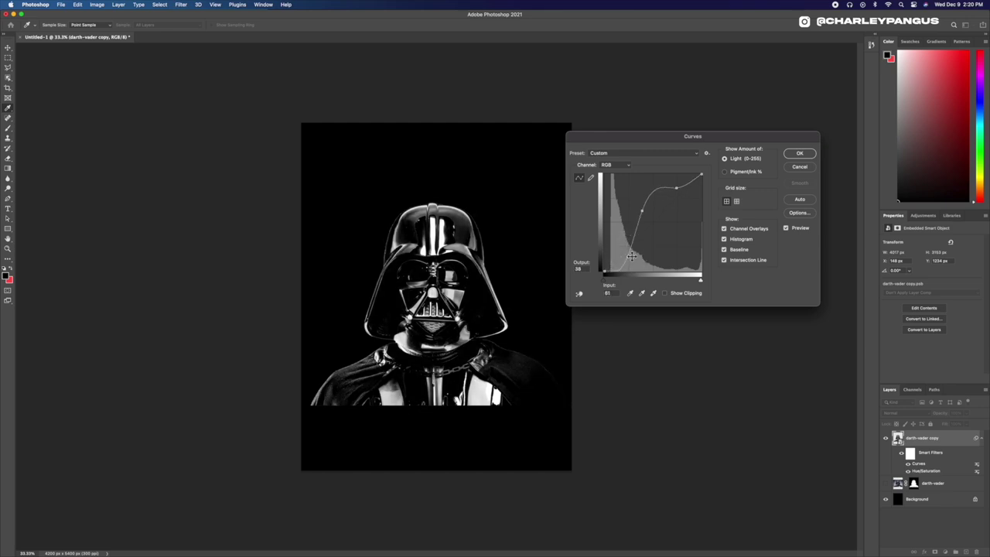
mouse_move(644, 218)
left_mouse_down()
mouse_move(654, 215)
mouse_move(652, 228)
left_mouse_up()
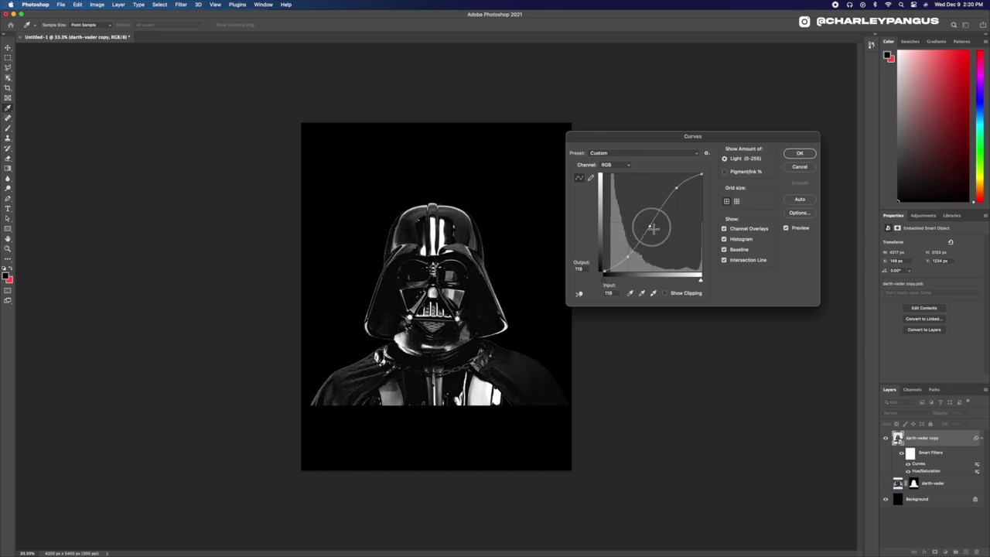
left_click(799, 154)
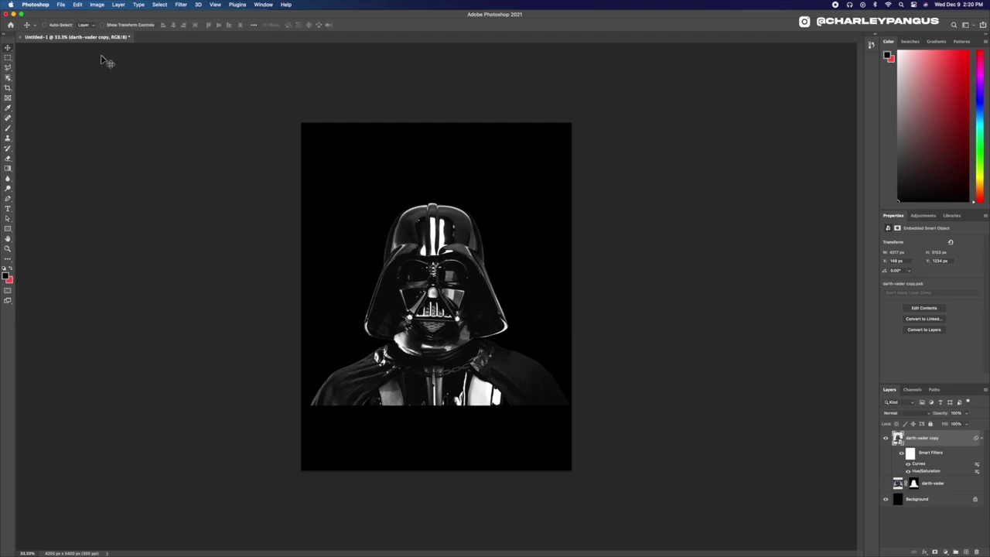
Step: Apply Levels to the darth-vader copy with input values of about 14, 0.71 and 123 on the RGB channel
left_click(96, 5)
mouse_move(165, 25)
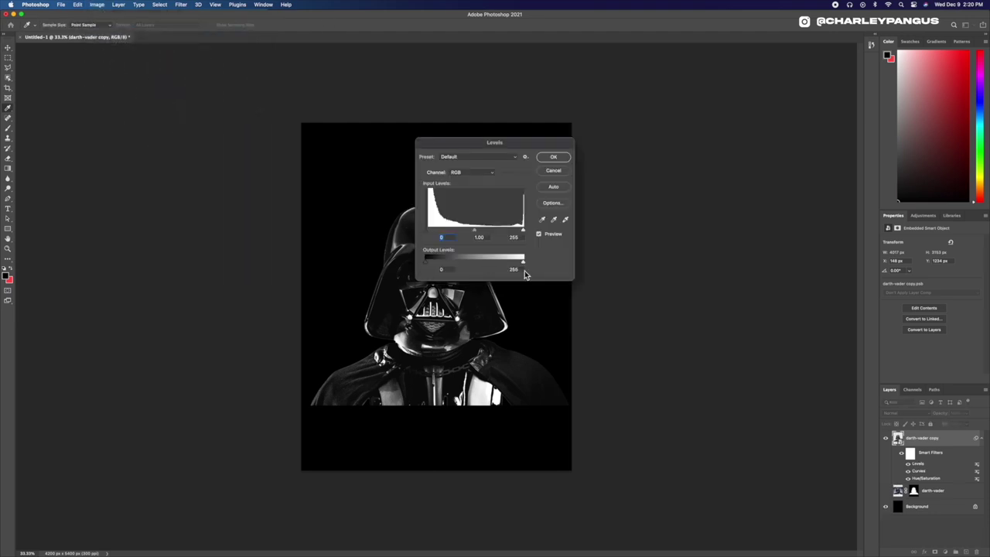
left_click_drag(477, 229, 488, 230)
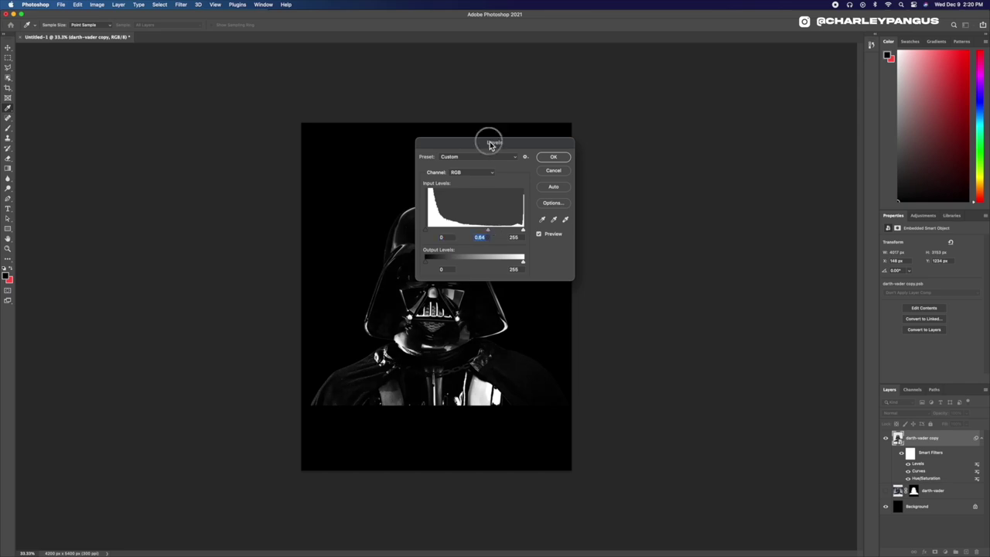
left_click_drag(490, 145, 657, 151)
left_click_drag(692, 236, 626, 242)
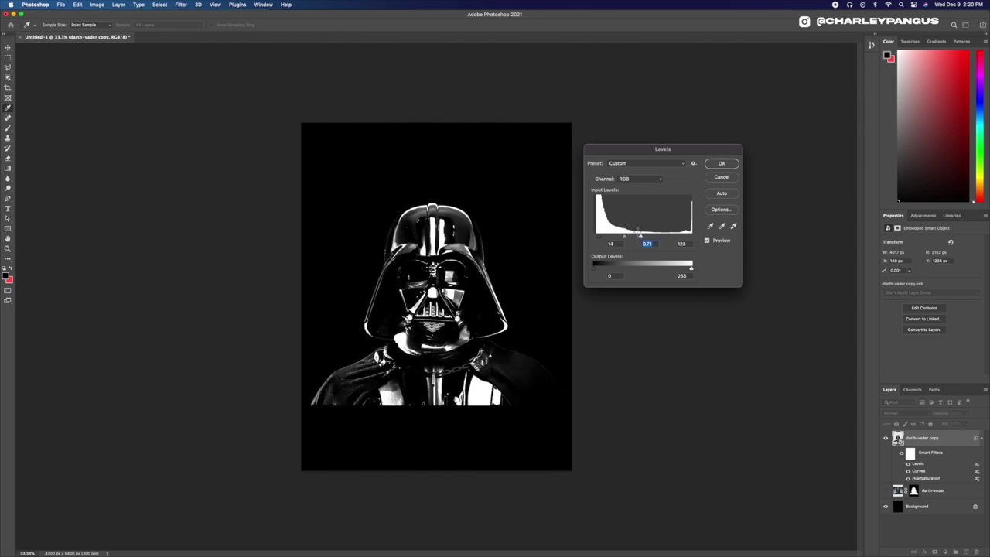
left_click(721, 165)
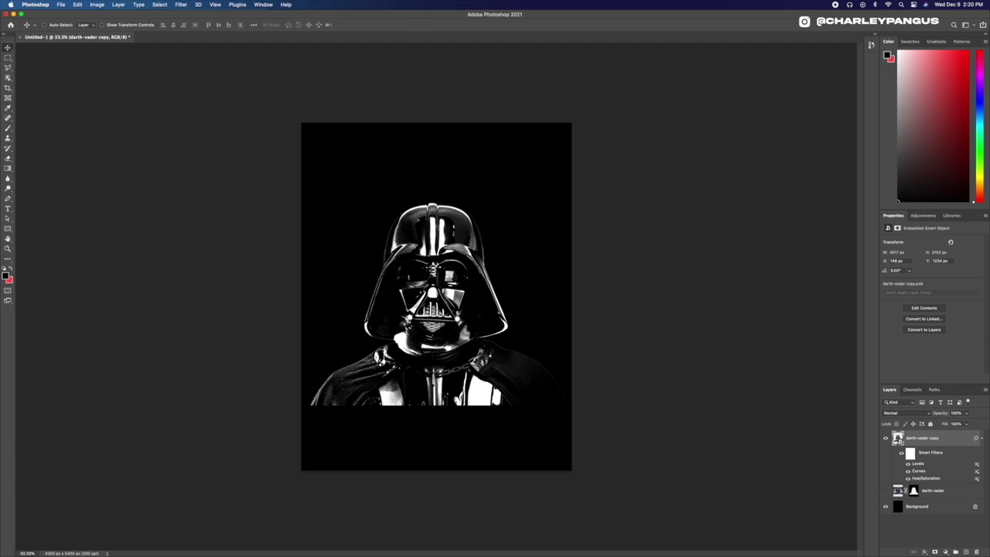
Step: Place the Hurricane-Epsilon image from the Finder folder into the document, rotated 90° and enlarged to the canvas height
left_click(119, 539)
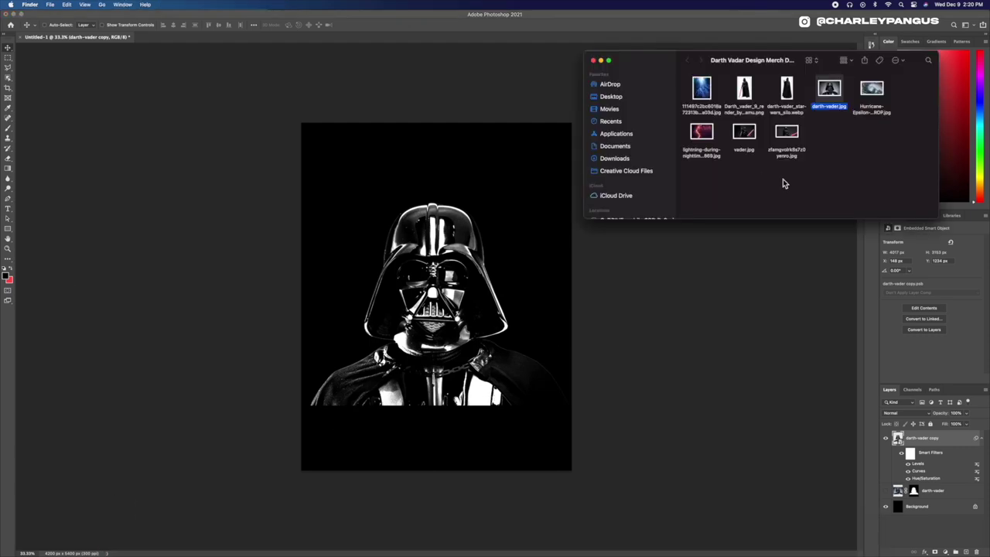
left_click(781, 183)
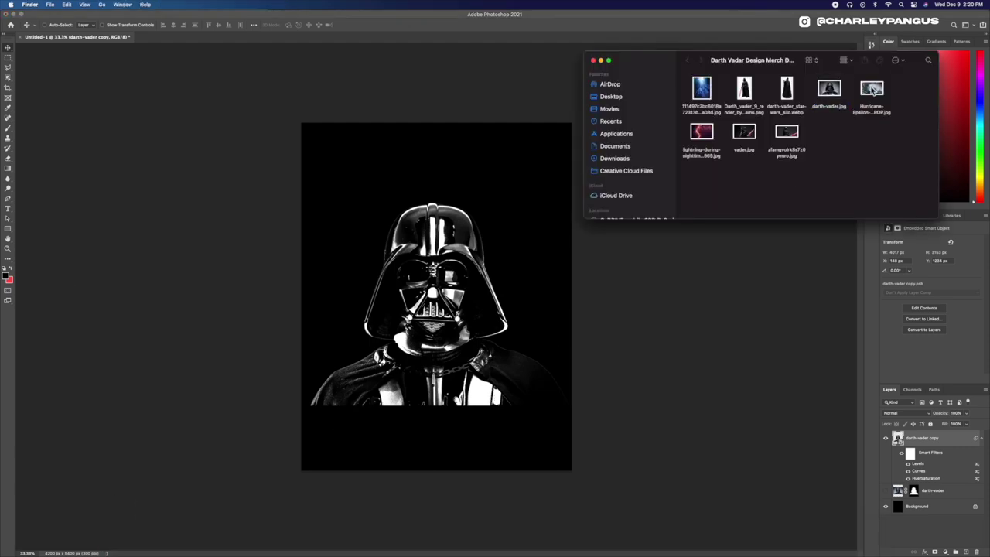
left_click_drag(871, 90, 358, 221)
left_click_drag(286, 214, 522, 161)
left_click_drag(290, 136, 233, 110)
key("Return")
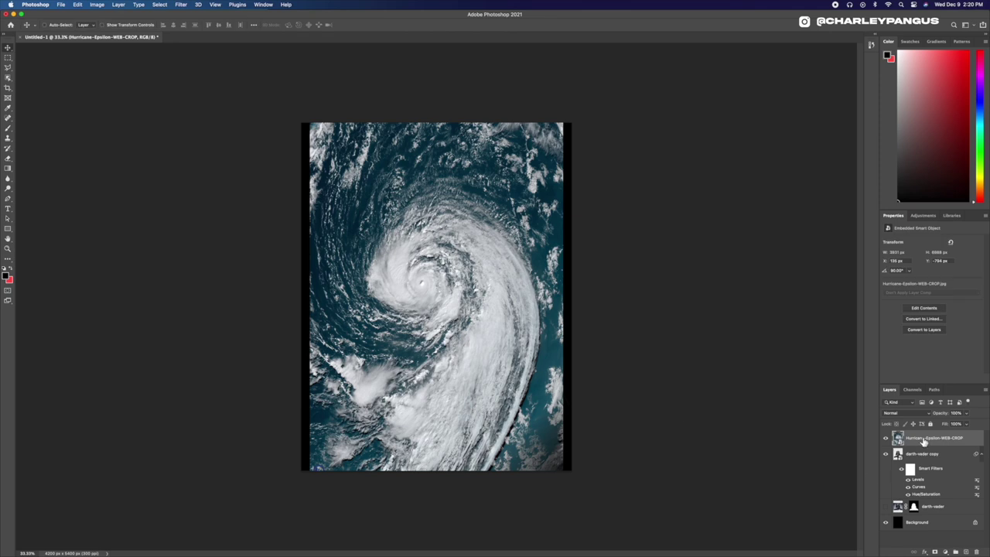
Step: Move the hurricane layer below the darth-vader copy and scale it to about 132.8% to fill the canvas behind the portrait
left_click_drag(922, 441, 924, 500)
left_click_drag(464, 232, 436, 223)
key("super+t")
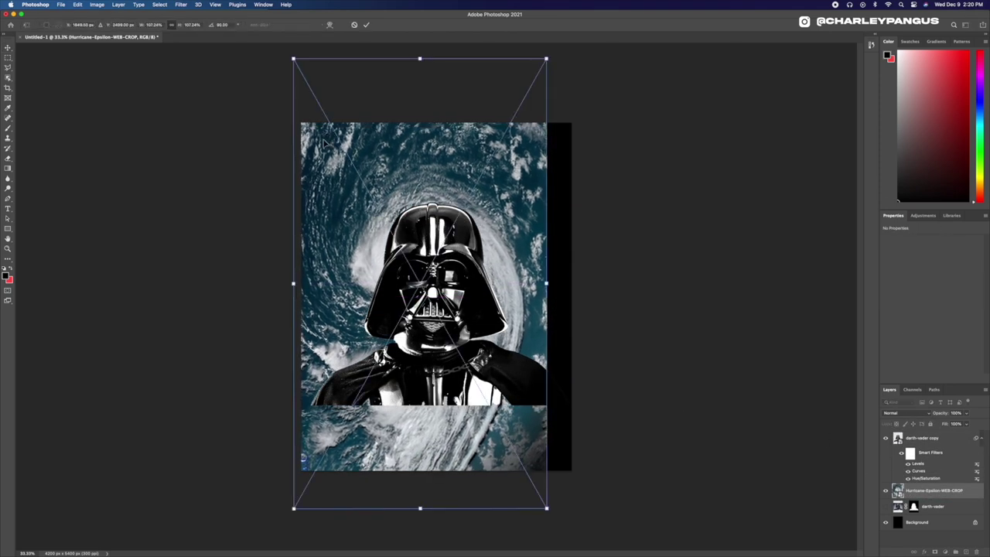
left_click_drag(292, 60, 202, 42)
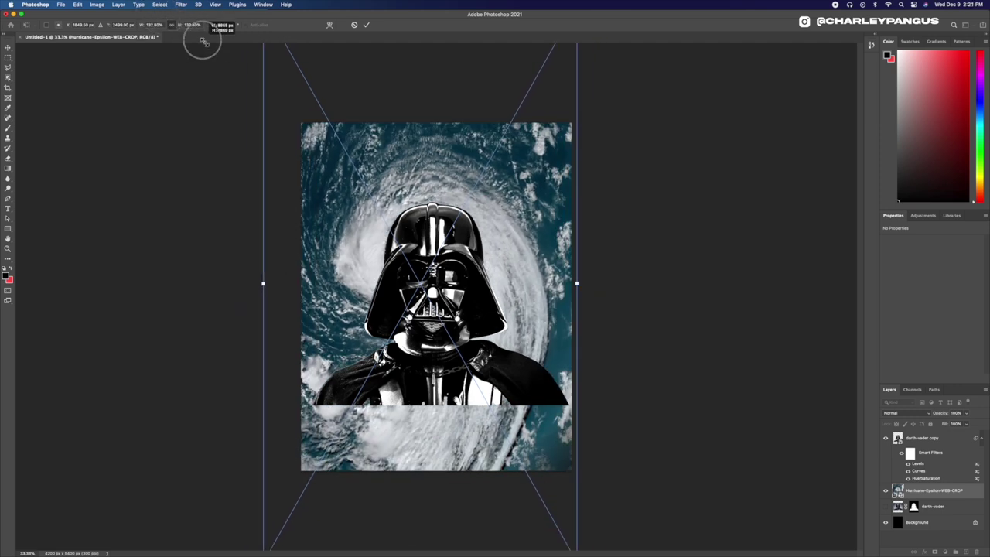
left_click_drag(488, 140, 491, 153)
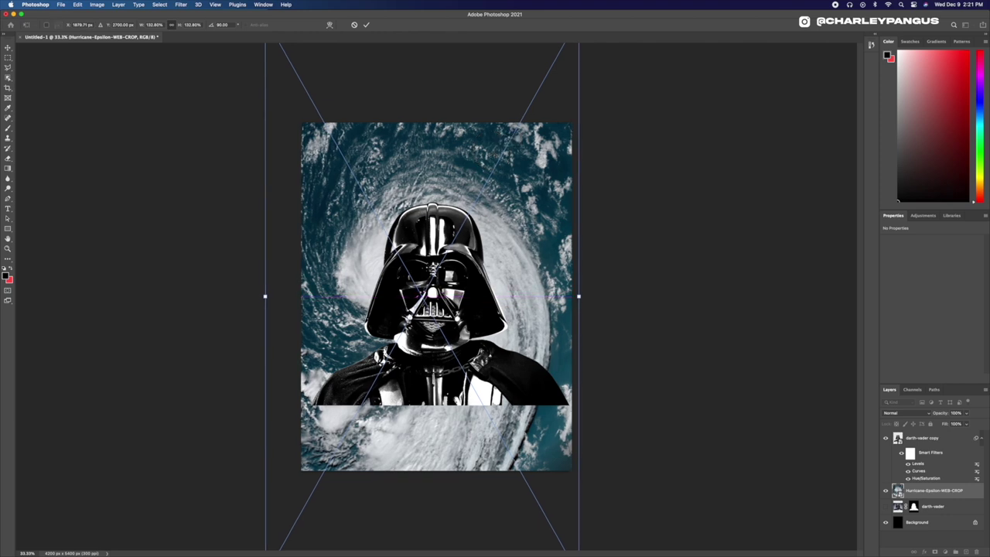
key("Return")
left_click(96, 5)
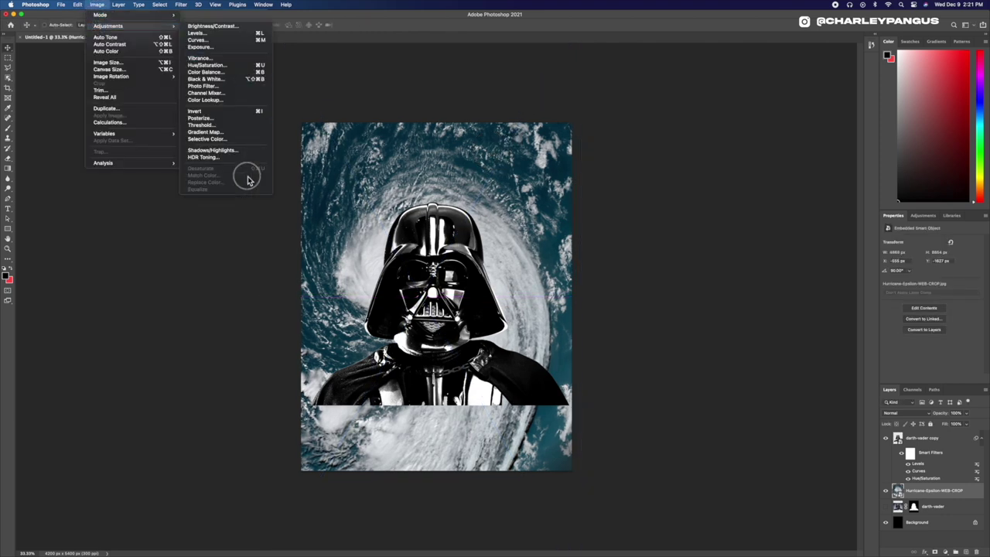
left_click(579, 239)
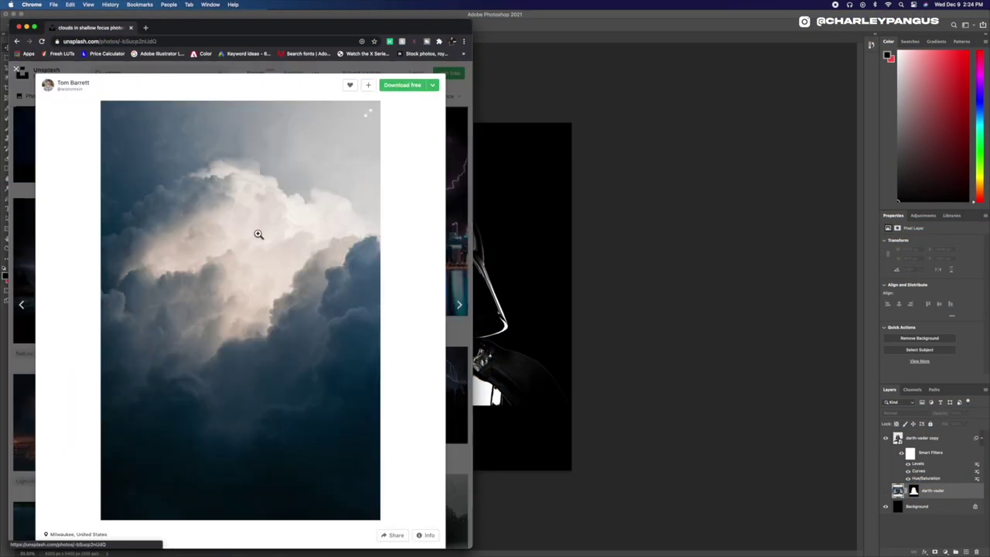
Step: Copy the cloud photo from the Unsplash page into the Photoshop document beneath the portrait and enlarge it to nearly the canvas width
right_click(257, 228)
left_click(272, 249)
left_click(548, 258)
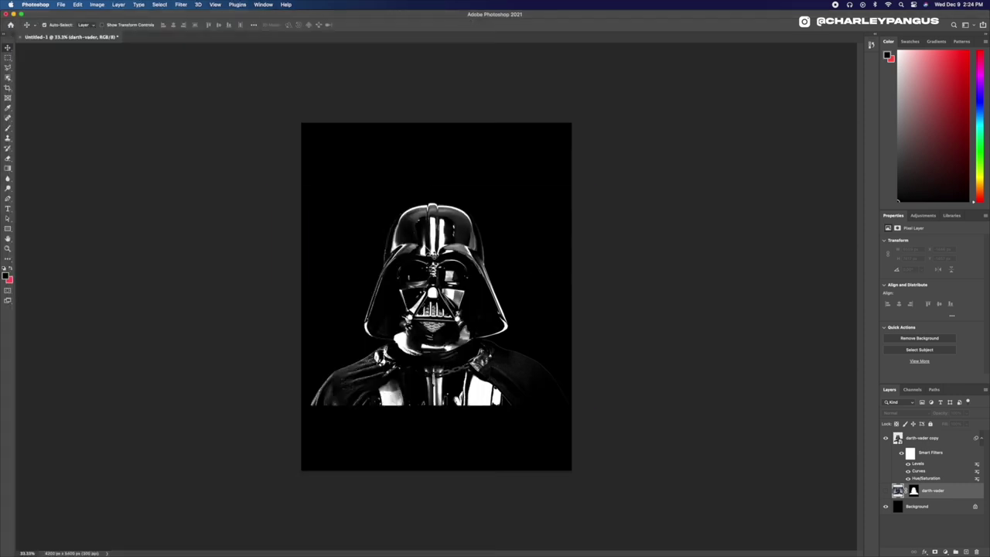
key("super+v")
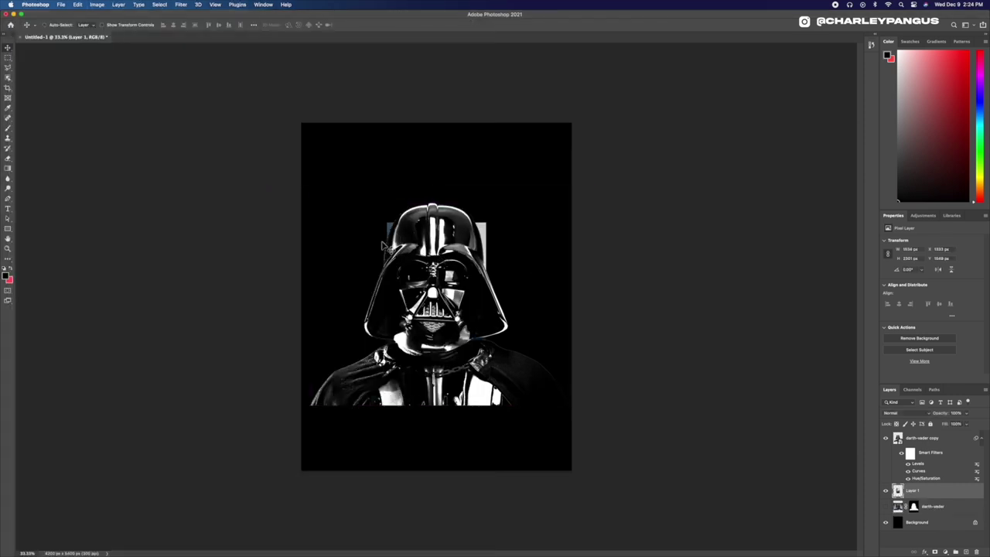
key("super+t")
left_click_drag(300, 172, 247, 146)
key("Return")
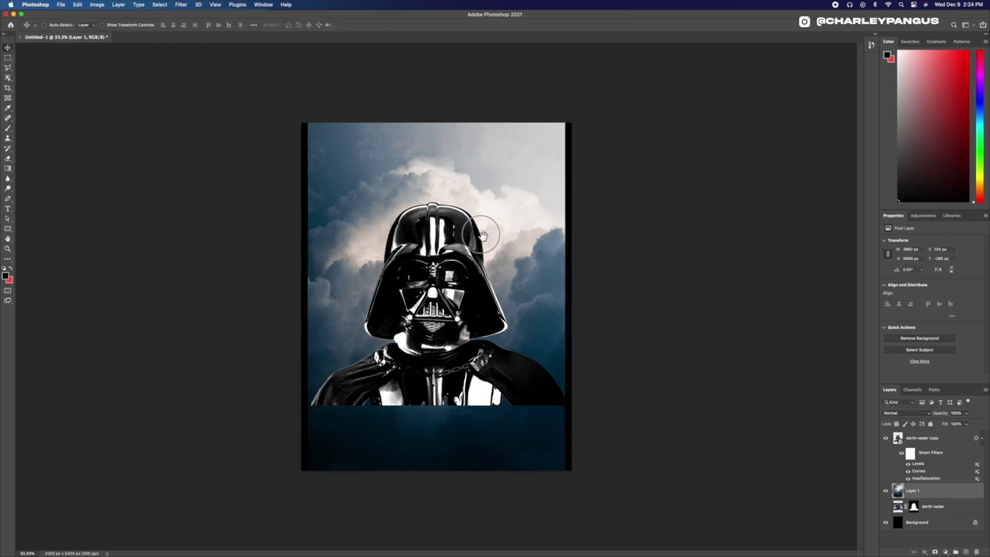
Step: Desaturate the pasted cloud layer
left_click(97, 5)
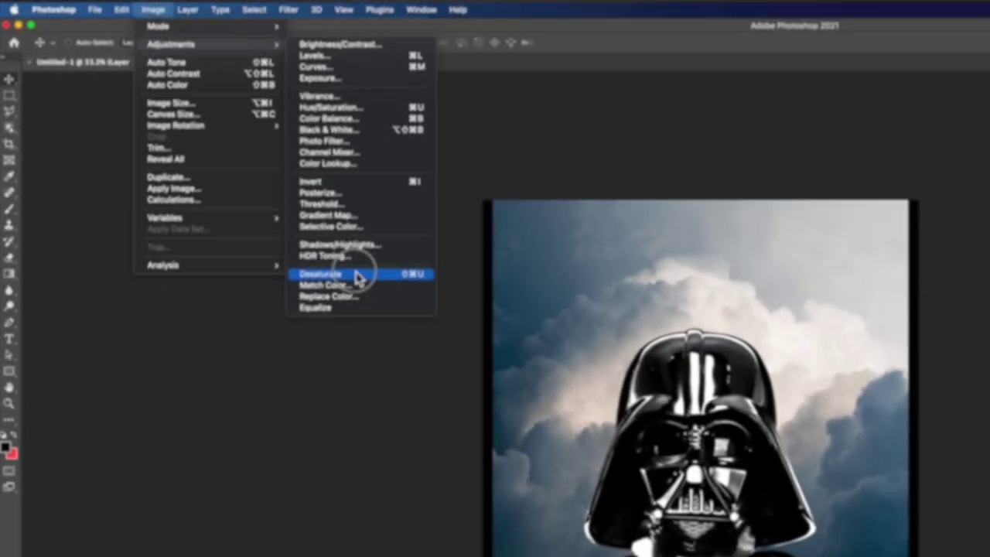
left_click(232, 172)
Step: Darken the cloud layer with Levels at input values of about 74, 0.31 and 249, and shift it slightly behind the helmet
left_click(96, 5)
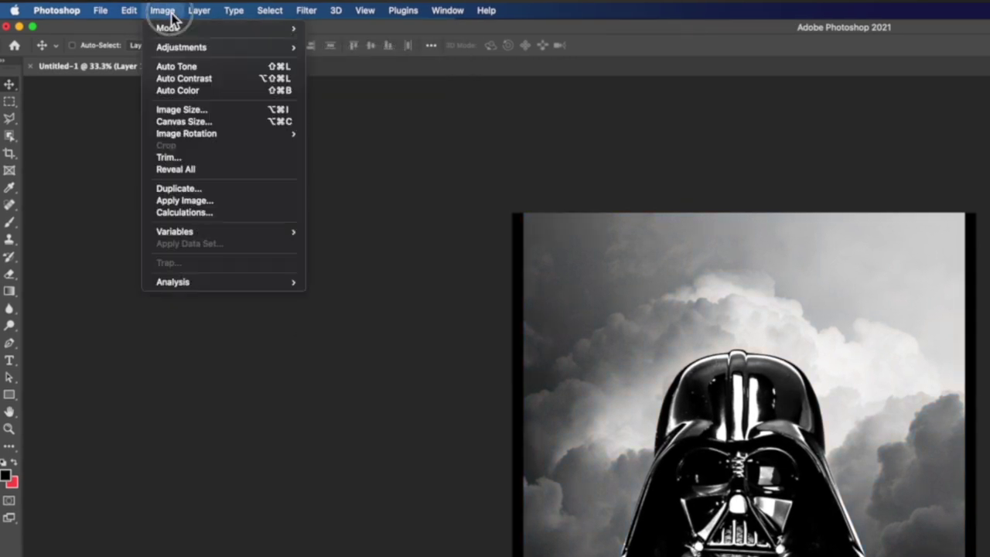
left_click(325, 59)
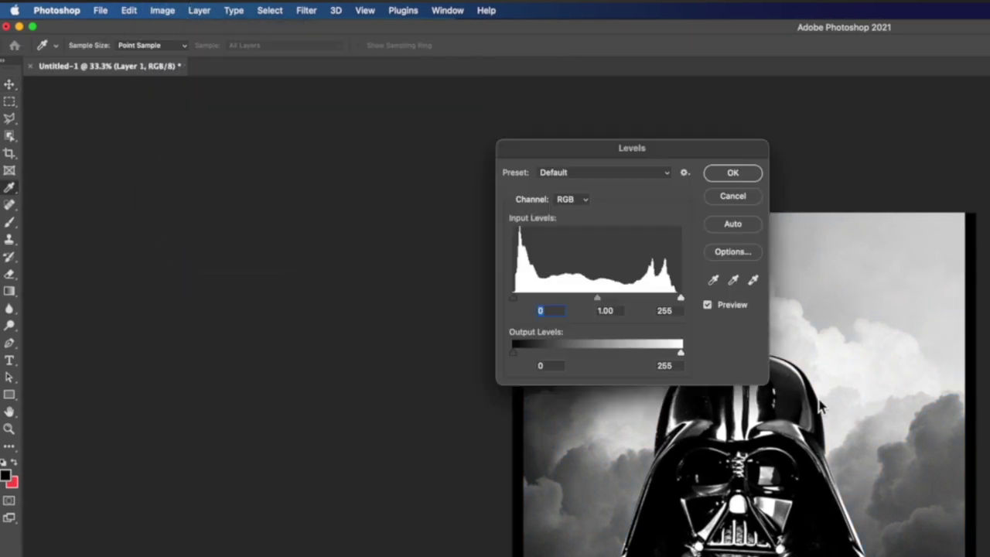
left_click_drag(605, 303, 651, 300)
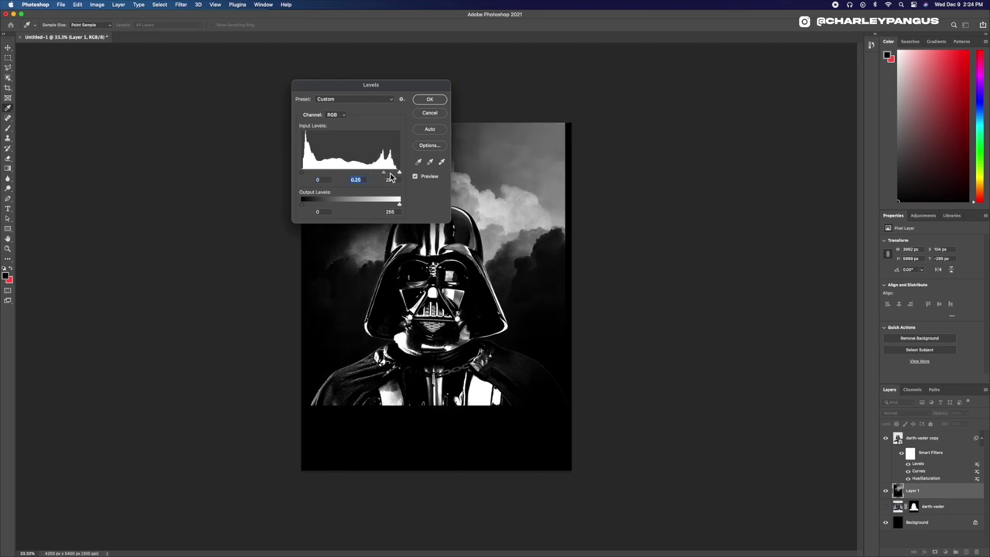
left_click_drag(396, 177, 394, 172)
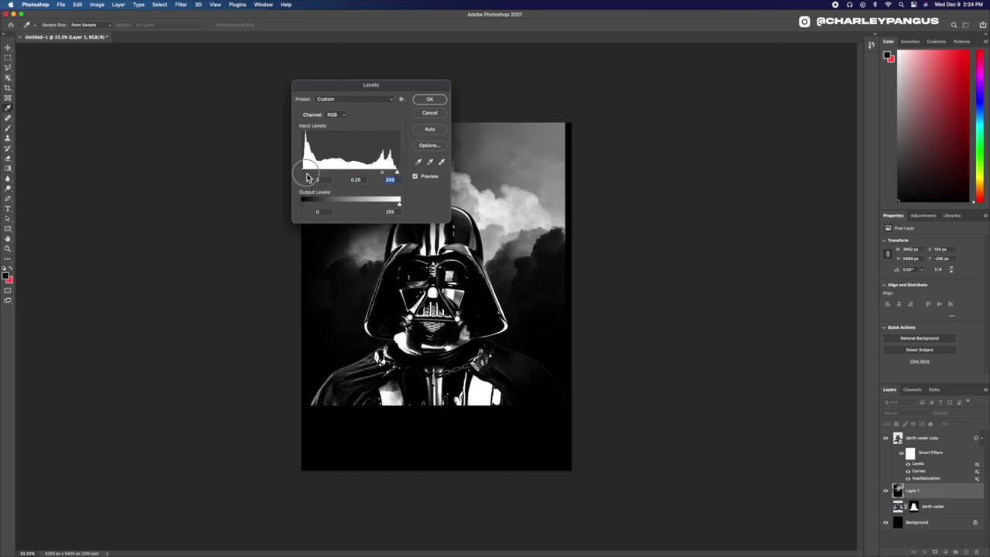
left_click_drag(307, 177, 387, 177)
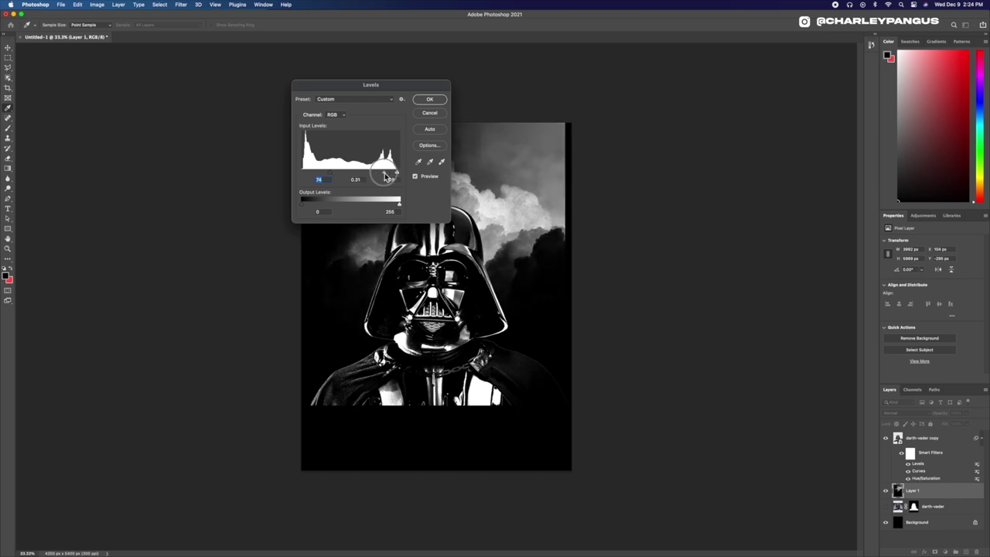
left_click(431, 107)
left_click_drag(470, 160, 475, 193)
Step: Add an inverted layer mask to the cloud layer and paint clouds in around the helmet with a white brush, lowering its flow to 28%
left_click(934, 551)
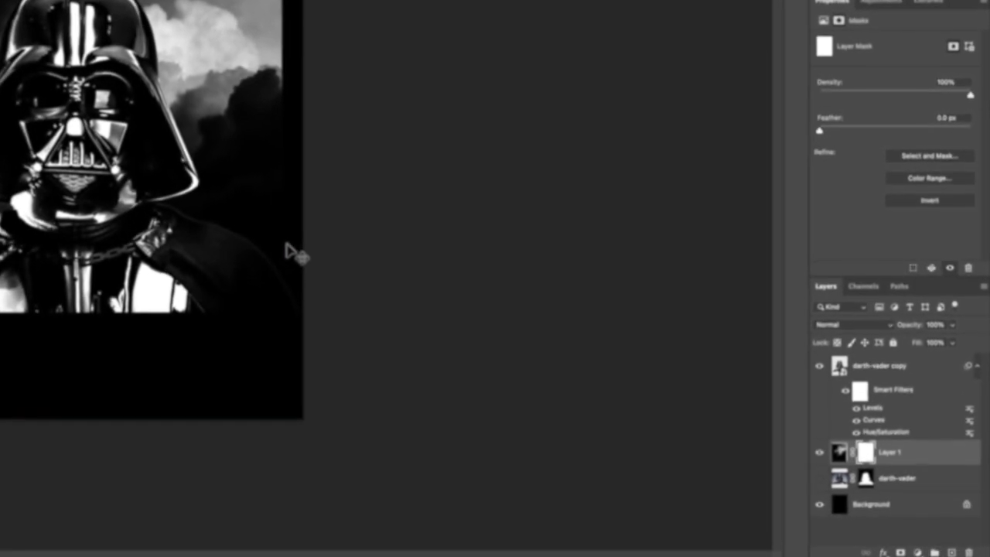
key("super+i")
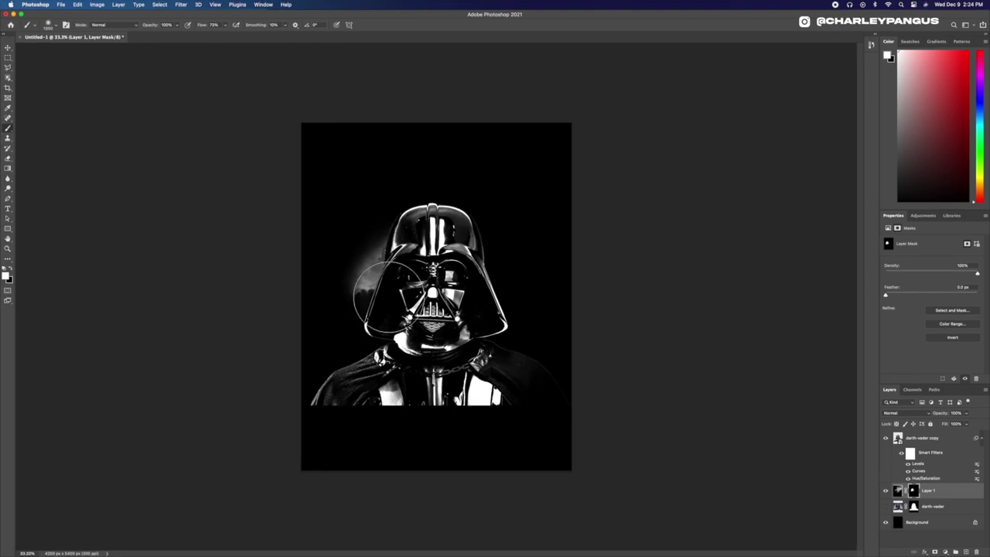
key("bracketright")
key("bracketright")
mouse_move(369, 320)
left_mouse_down()
mouse_move(373, 285)
mouse_move(428, 280)
mouse_move(391, 235)
left_mouse_up()
mouse_move(666, 406)
left_mouse_down()
mouse_move(636, 415)
mouse_move(729, 464)
mouse_move(742, 503)
left_mouse_up()
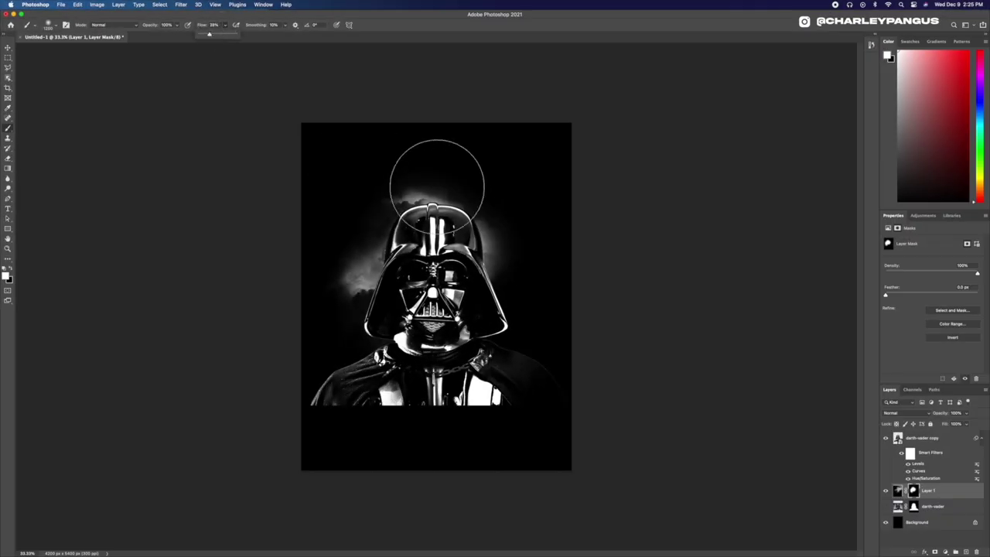
Step: Enlarge the brush to about 1700 px, lower its opacity to 24% and paint more clouds into the mask around the helmet
key("bracketright")
key("bracketright")
key("bracketright")
key("bracketright")
key("bracketright")
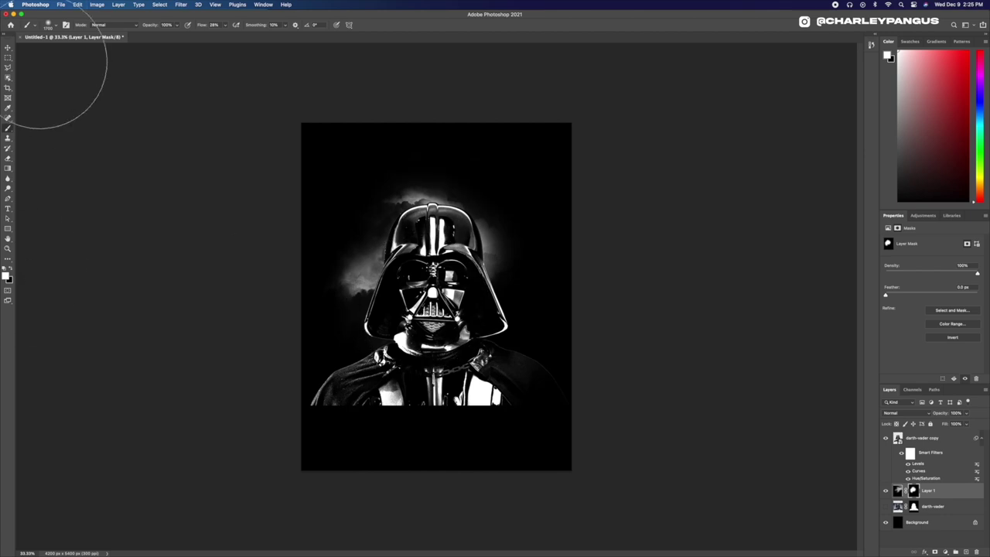
left_click(7, 277)
left_click(276, 96)
left_click(56, 27)
left_click(57, 28)
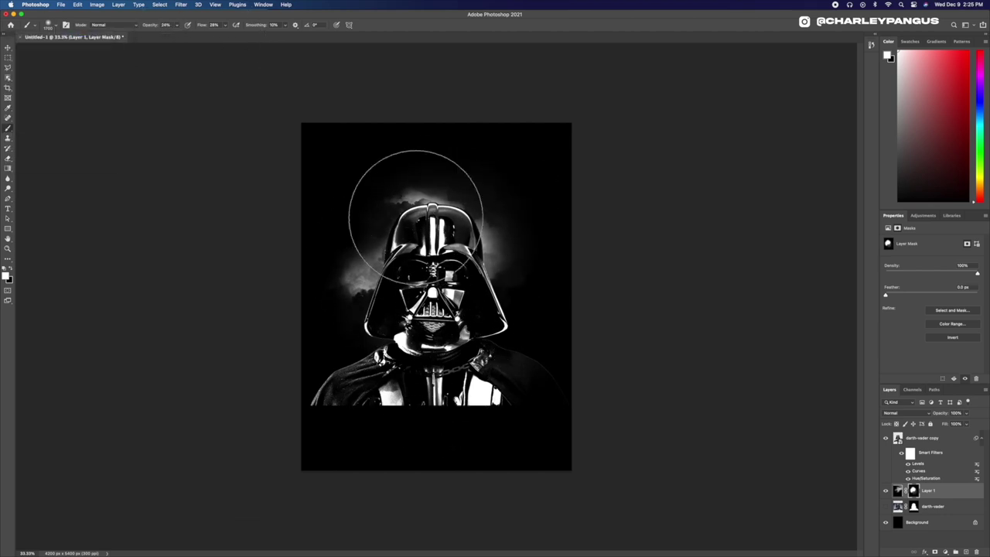
Step: Delete the cloud layer's mask without applying it and add a fresh layer mask
left_click(976, 551)
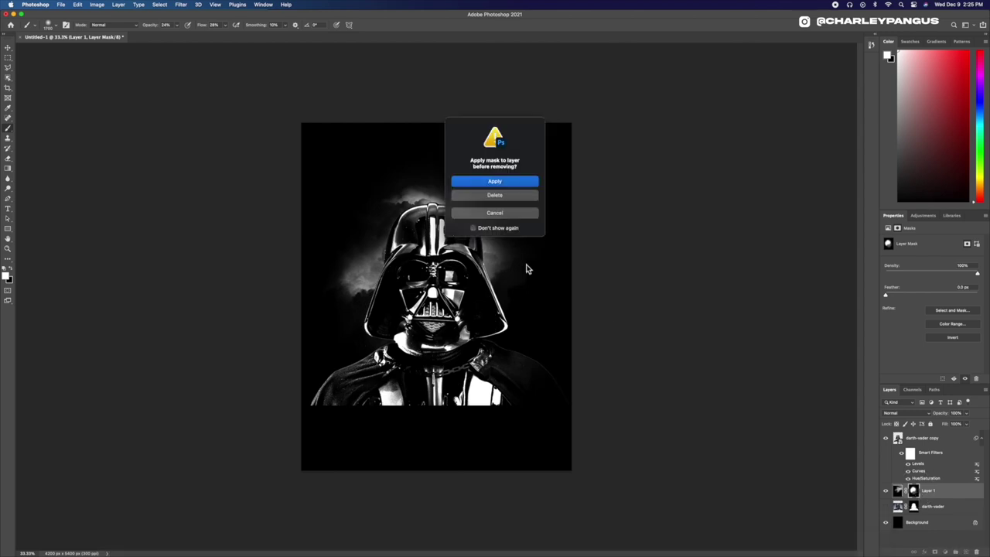
left_click(499, 200)
left_click(934, 551)
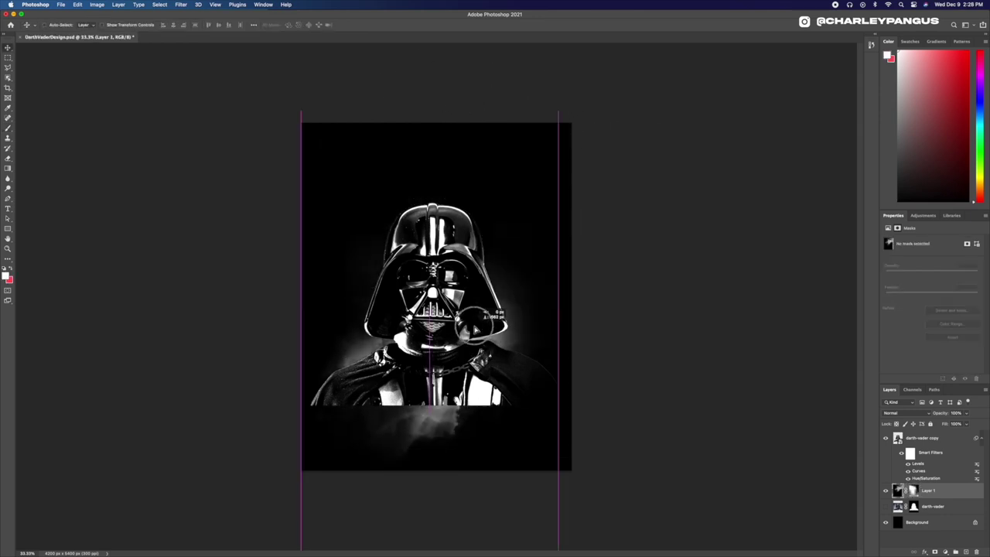
Step: Position the masked cloud layer behind the helmet, duplicate it and enlarge the copy slightly
left_click_drag(475, 330, 470, 182)
key("super+j")
key("super+t")
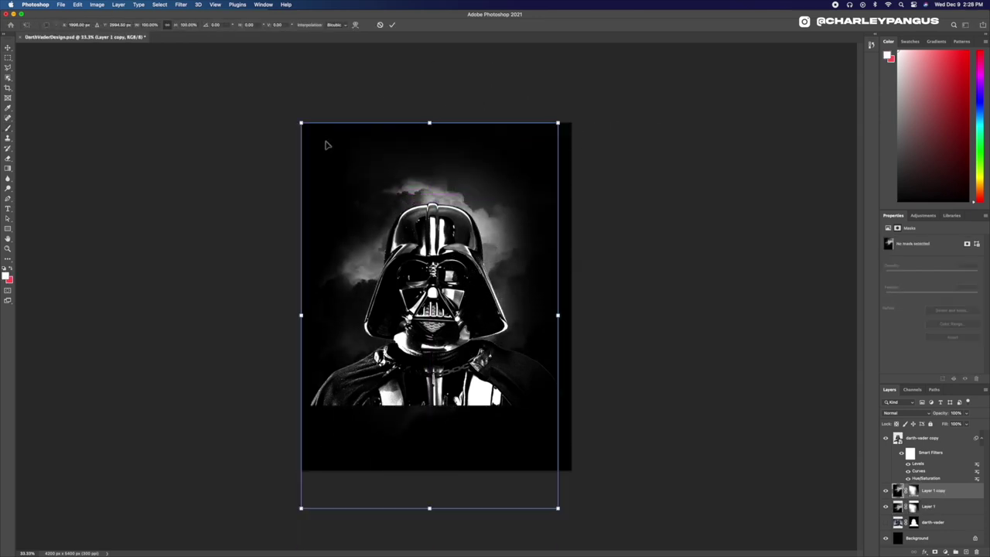
left_click_drag(301, 123, 286, 98)
mouse_move(449, 230)
left_mouse_down()
mouse_move(448, 267)
mouse_move(450, 244)
left_mouse_up()
key("Return")
Step: Paint black on the cloud copy's mask with a large soft brush to fade the outer clouds, and reposition the copy around the helmet
key("b")
left_click_drag(271, 327, 272, 256)
key("super+z")
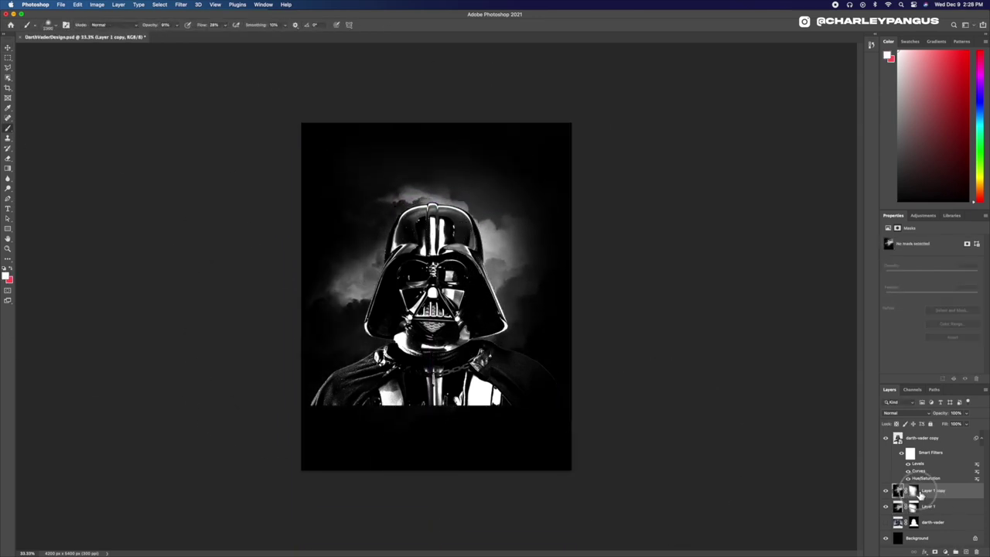
left_click(913, 490)
left_click_drag(296, 360, 267, 314)
key("[")
mouse_move(524, 161)
left_mouse_down()
mouse_move(493, 177)
mouse_move(484, 203)
left_mouse_up()
left_click(347, 212)
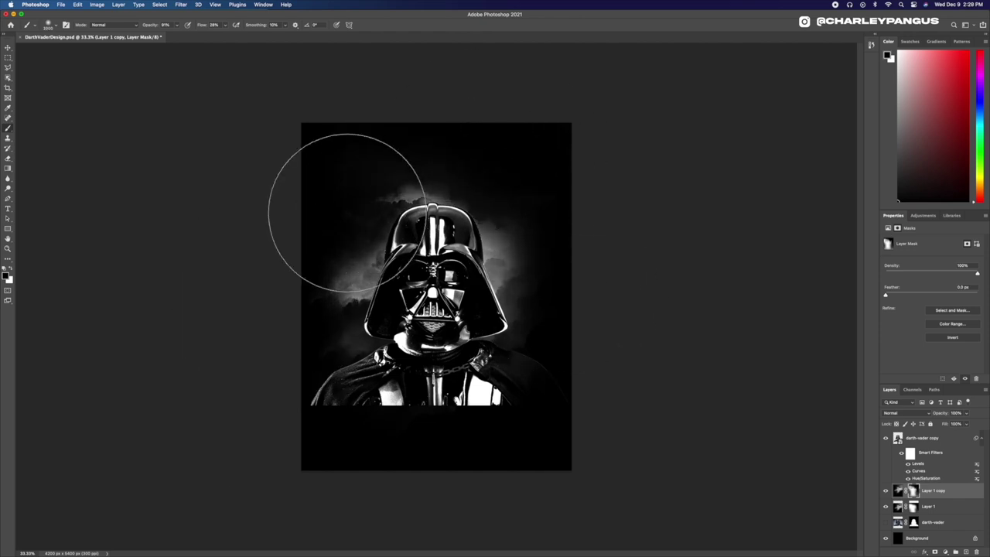
left_click(325, 344)
left_click(526, 271)
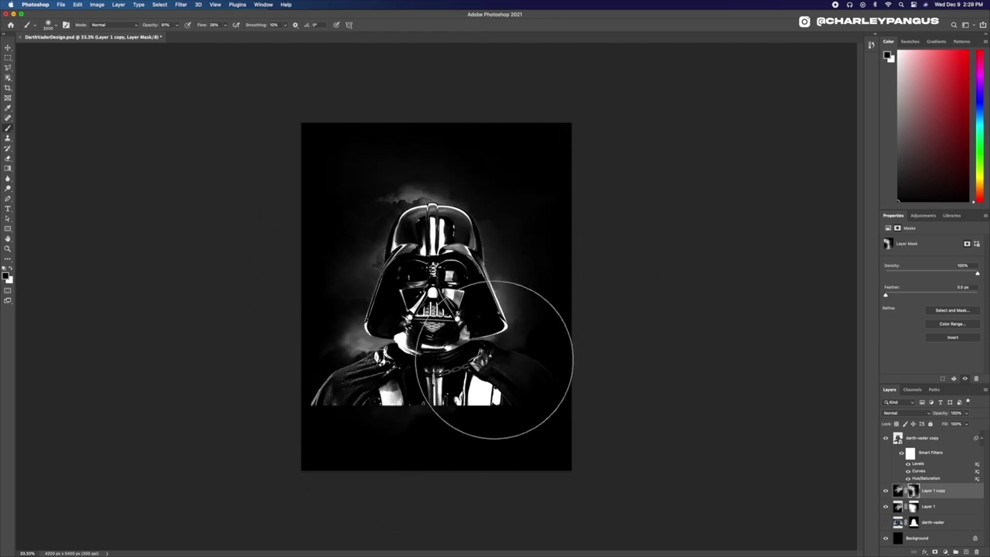
key("v")
mouse_move(526, 220)
left_mouse_down()
mouse_move(526, 206)
mouse_move(466, 224)
mouse_move(444, 257)
left_mouse_up()
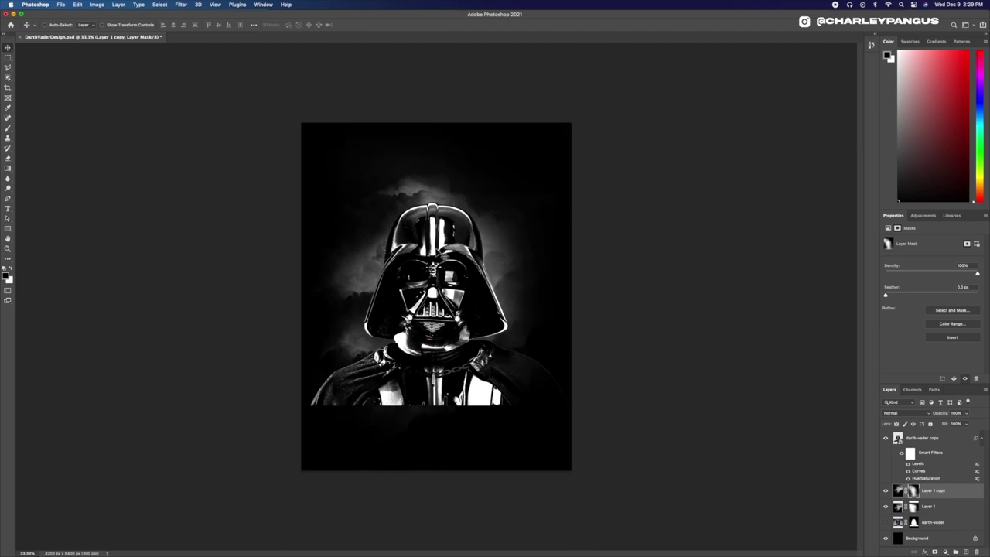
Step: Add a layer mask to the darth-vader copy and paint black along the cut-off chest and shoulders to fade them into the background
left_click(917, 526)
left_click(922, 438)
left_click(933, 551)
key("b")
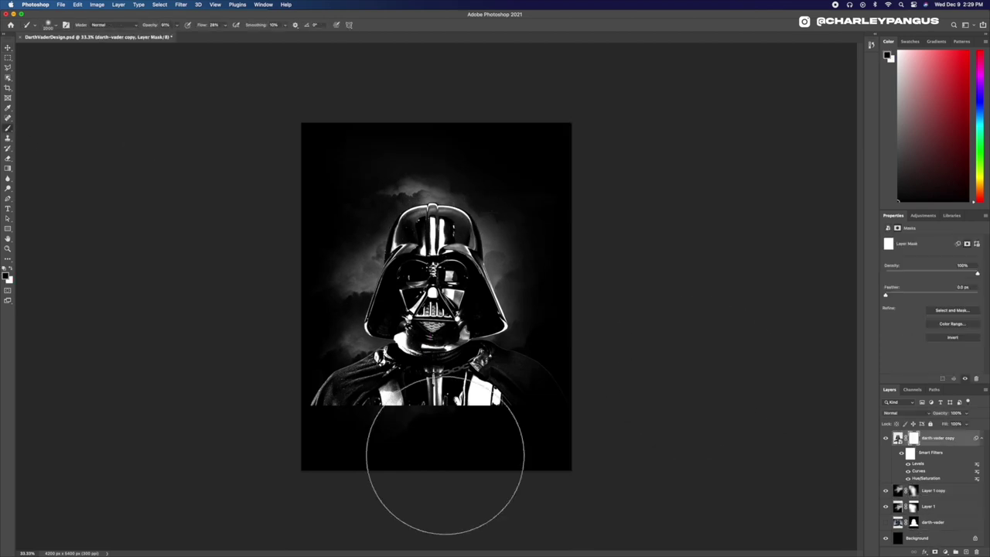
mouse_move(444, 456)
left_mouse_down()
mouse_move(327, 412)
mouse_move(405, 405)
mouse_move(523, 420)
mouse_move(279, 394)
left_mouse_up()
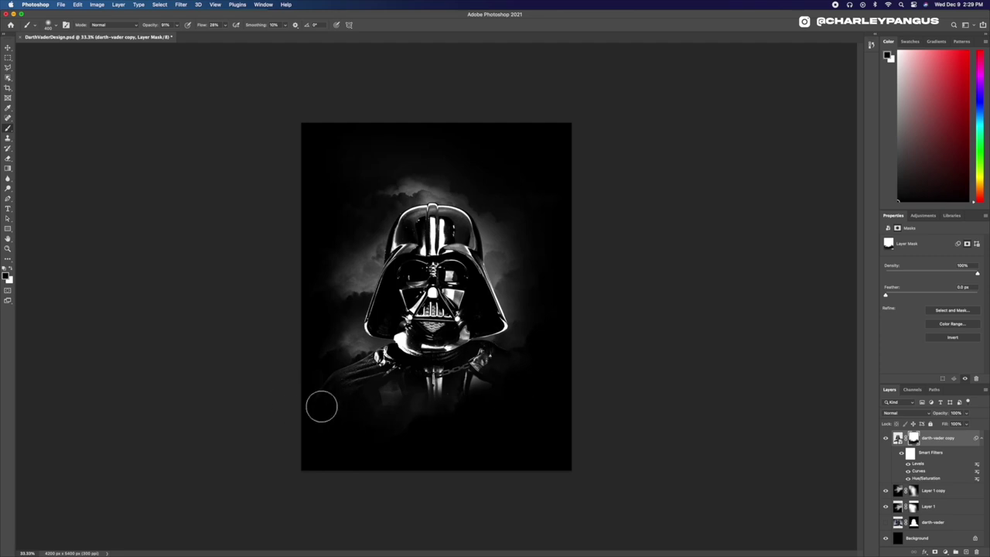
Step: Move the darth-vader copy slightly up in front of the clouds and flip the Layer 1 clouds vertically
left_click(7, 47)
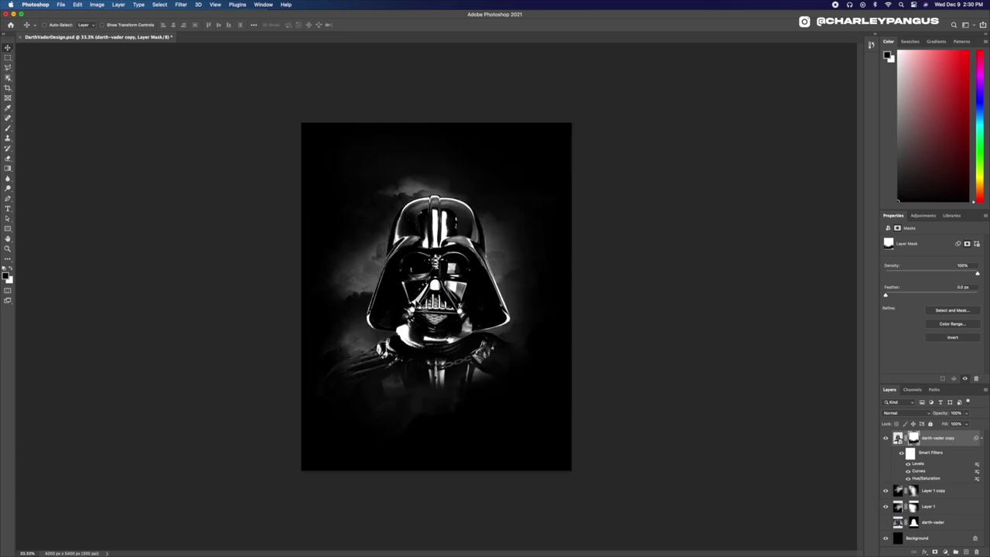
key("b")
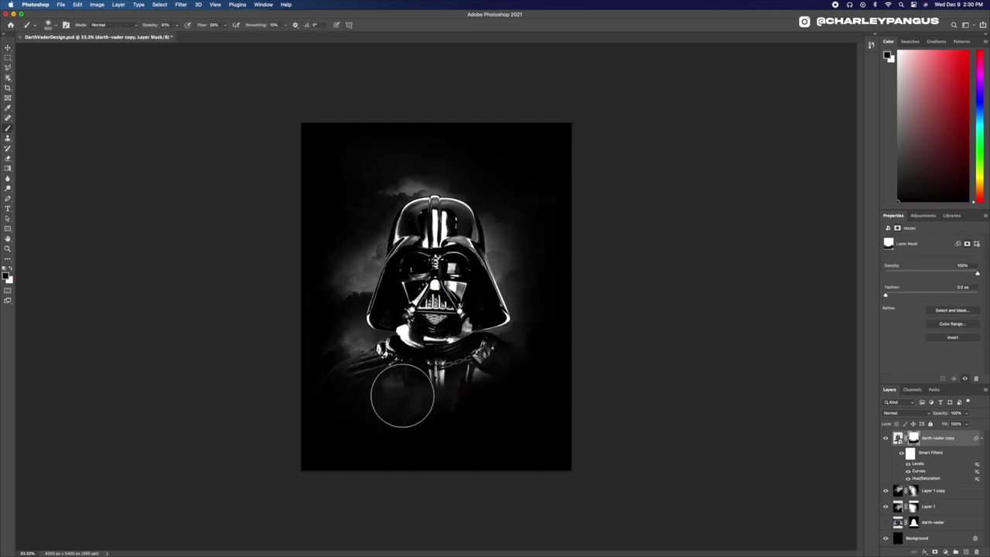
left_click(925, 505)
key("super+t")
right_click(473, 305)
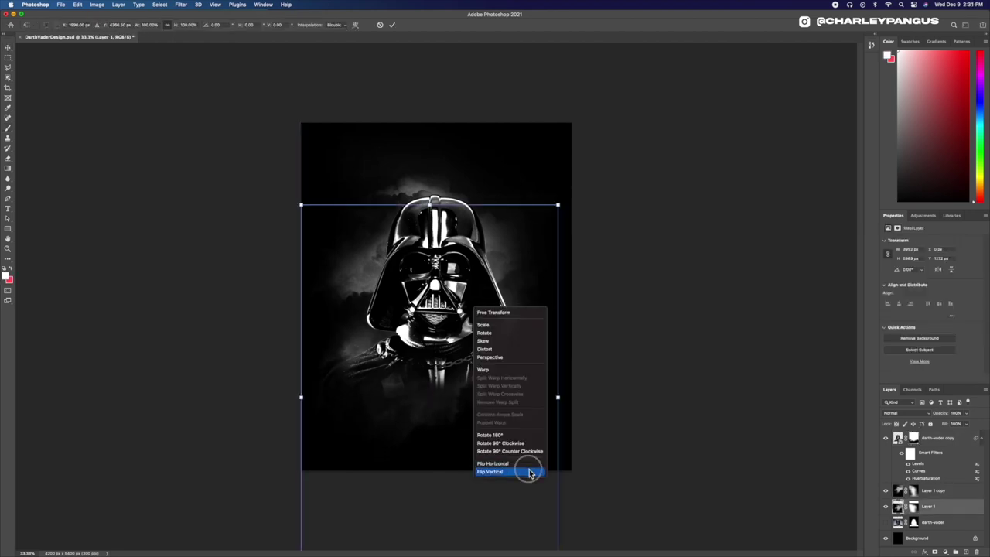
left_click(529, 469)
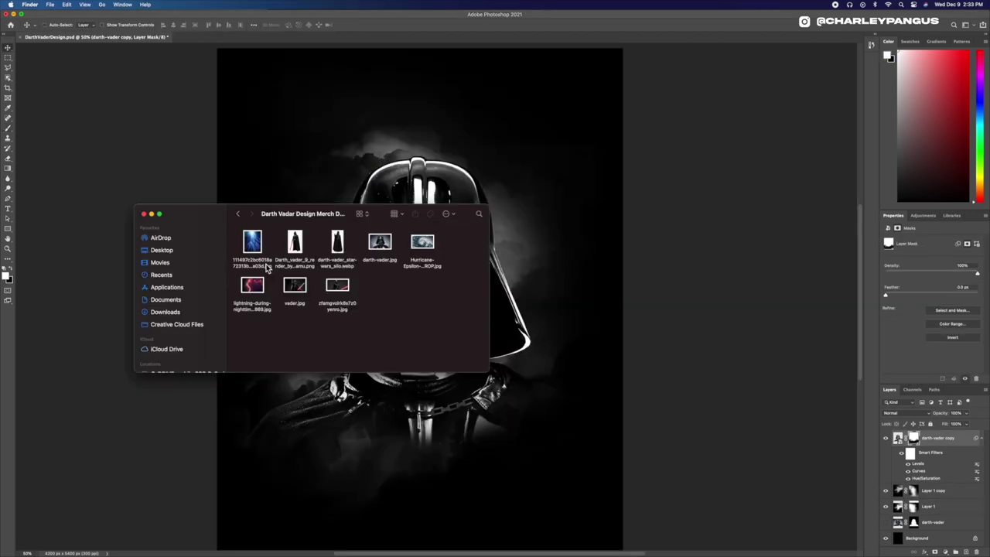
Step: Place the blue lightning image, rotate it 180° so the bolts spread upward, and scale it to cover the area around the helmet
left_click_drag(259, 244, 461, 203)
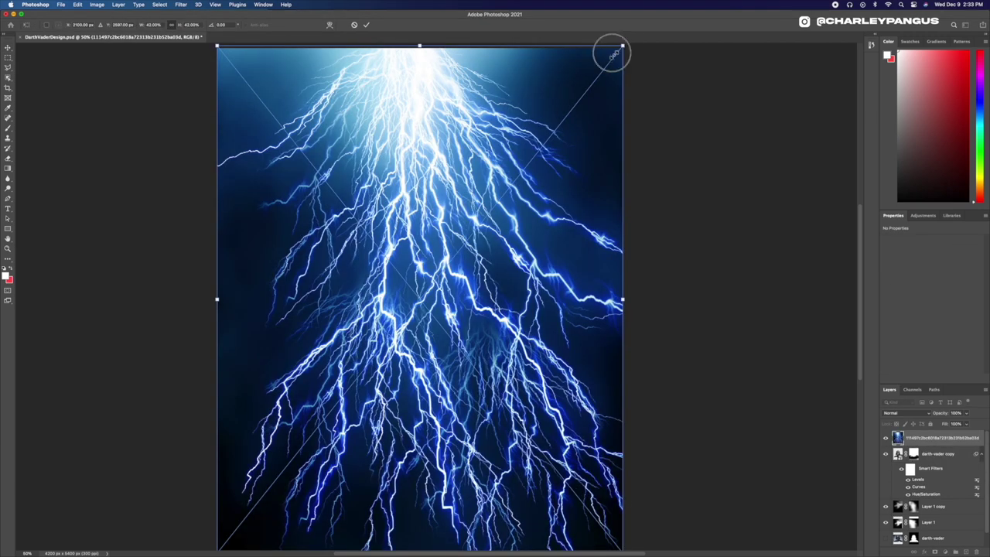
left_click_drag(612, 53, 510, 166)
left_click_drag(517, 132, 368, 401)
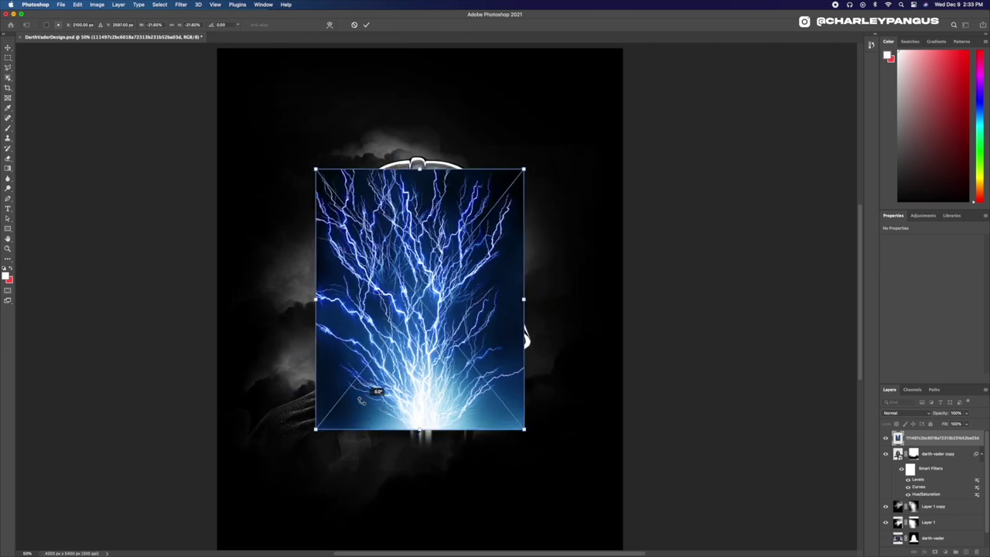
left_click_drag(316, 170, 243, 127)
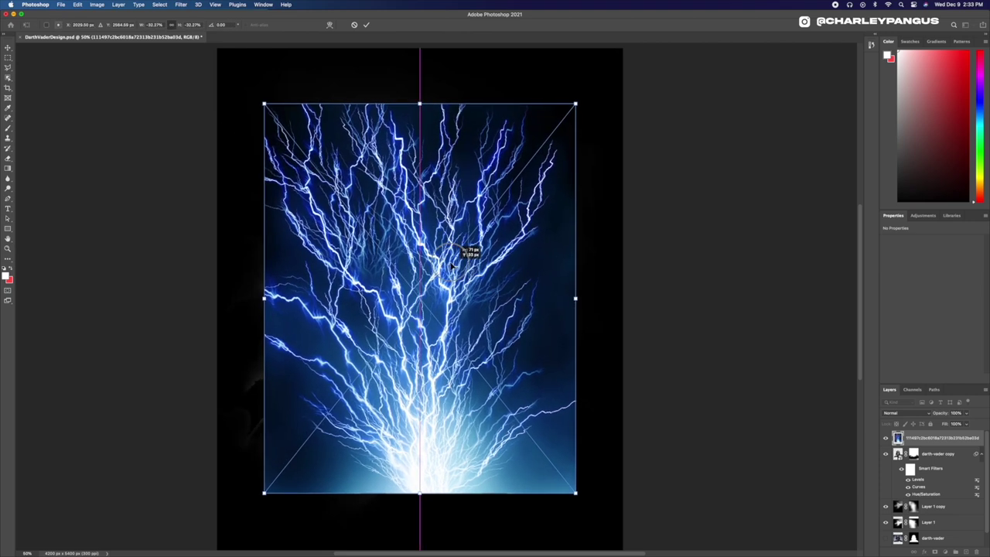
left_click_drag(470, 250, 451, 255)
key("Return")
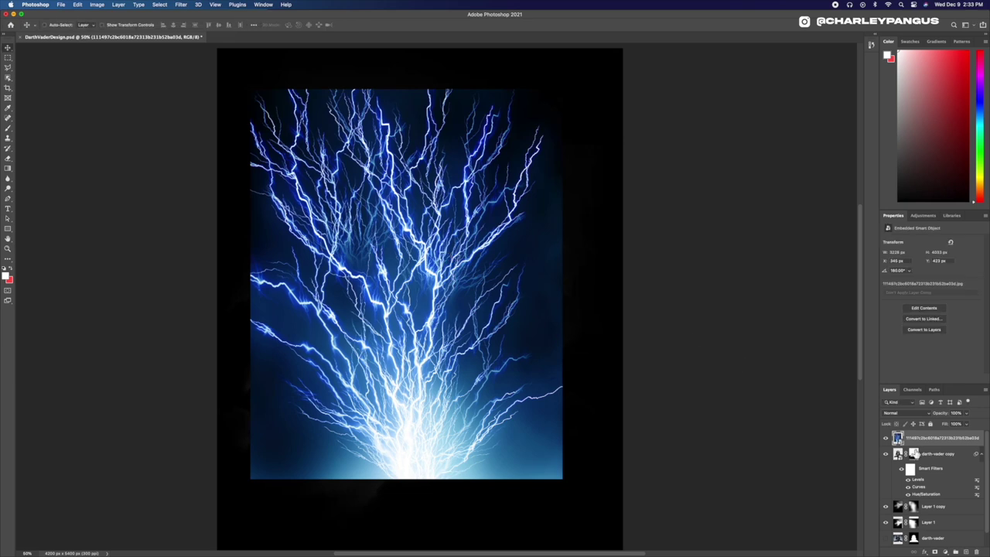
Step: Move the lightning layer below the darth-vader copy, rasterize it and centre it behind the helmet
left_click_drag(934, 451, 935, 495)
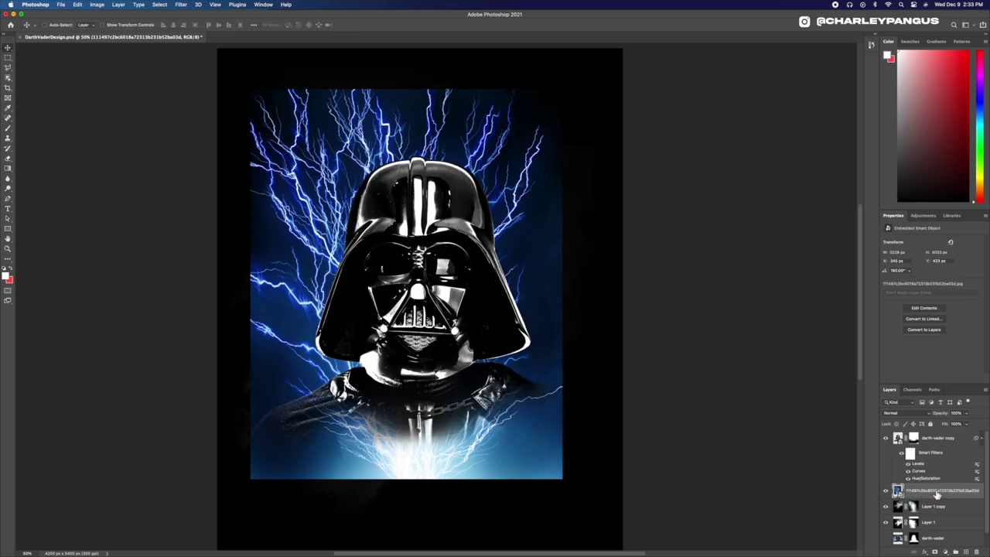
right_click(932, 493)
left_click(869, 325)
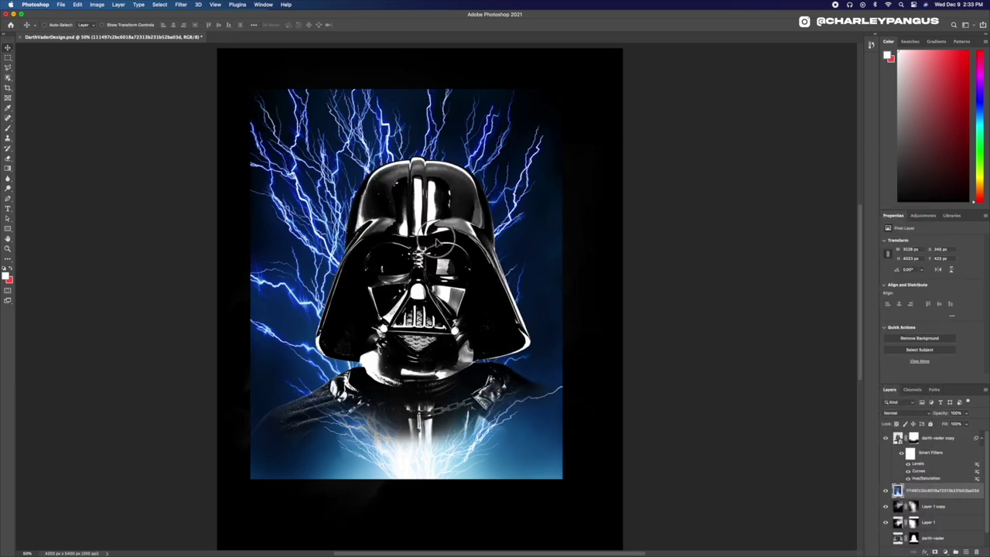
left_click_drag(433, 255, 446, 253)
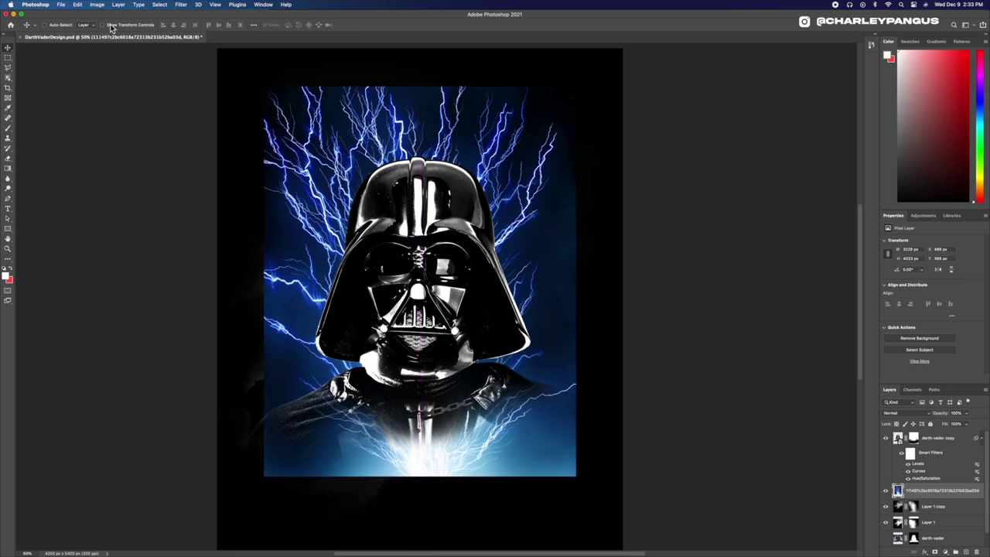
Step: Desaturate the lightning layer to black and white
left_click(97, 4)
mouse_move(108, 26)
left_click(216, 165)
left_click(103, 4)
mouse_move(124, 26)
left_click(200, 168)
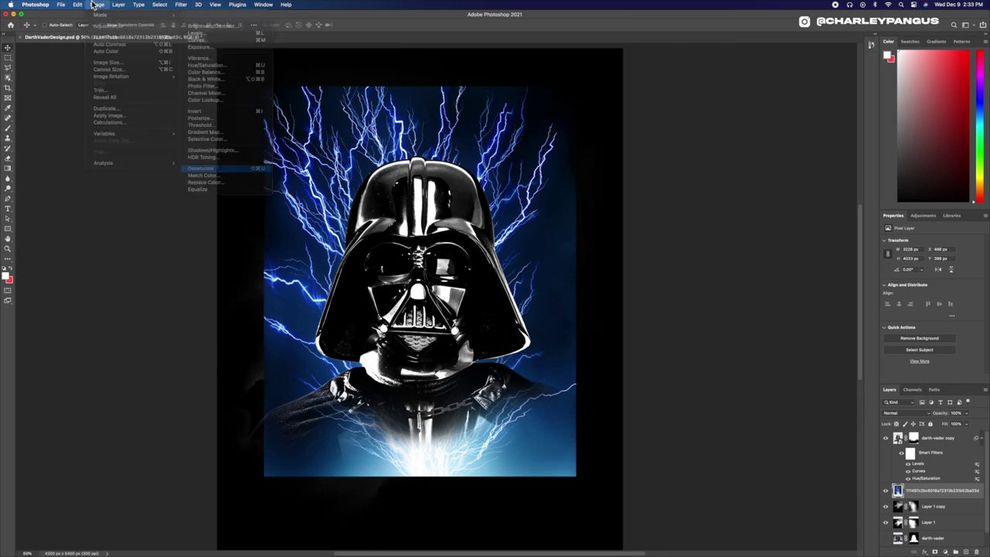
Step: Darken the lightning layer's background with Levels and set its blending mode to Screen
left_click(96, 4)
left_click(203, 34)
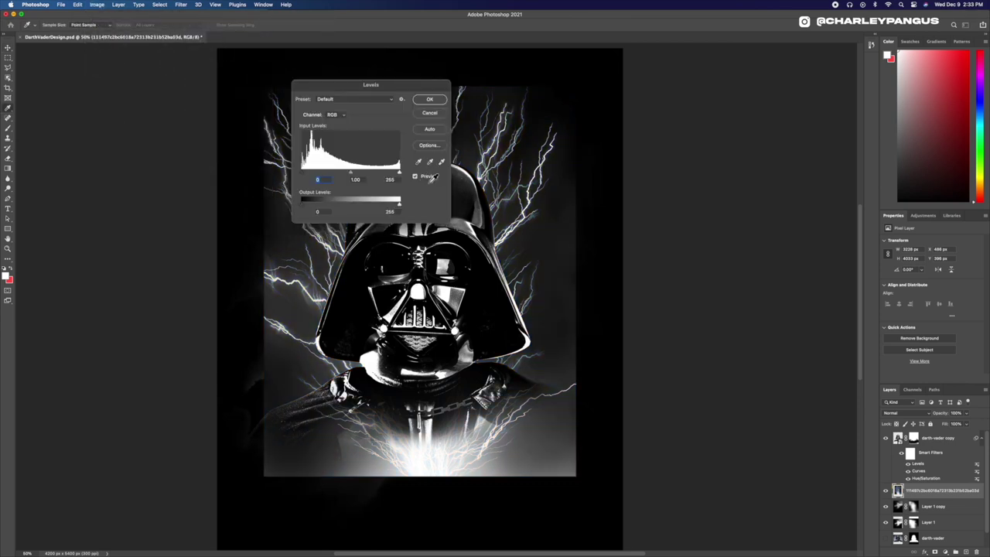
left_click(897, 413)
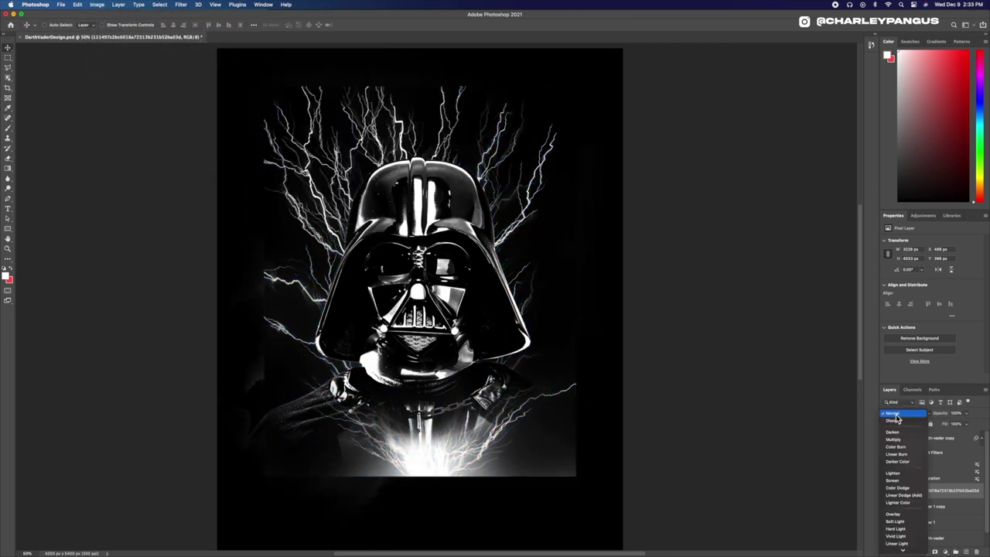
left_click(901, 484)
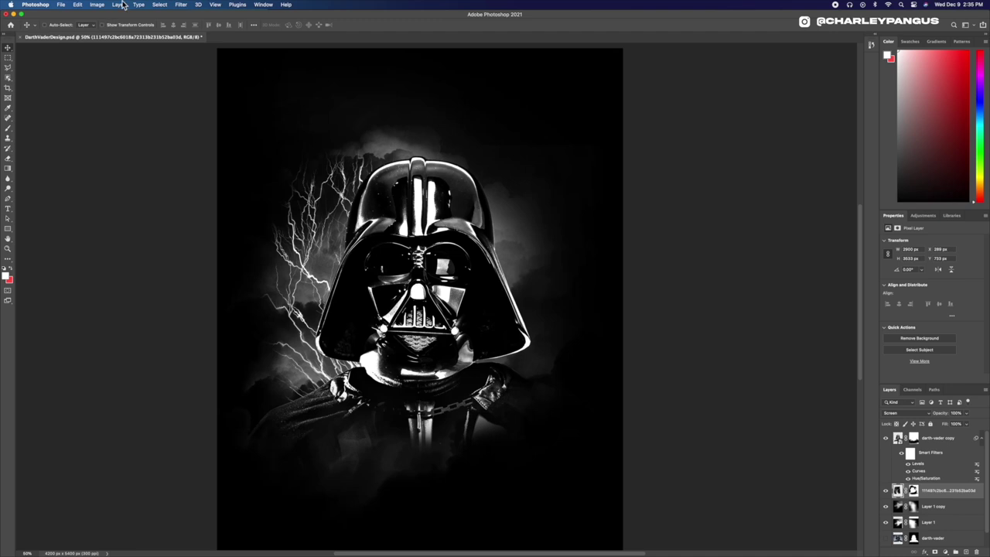
Step: Colorize the masked lightning layer red with Hue/Saturation, raising the saturation to 88
left_click(96, 5)
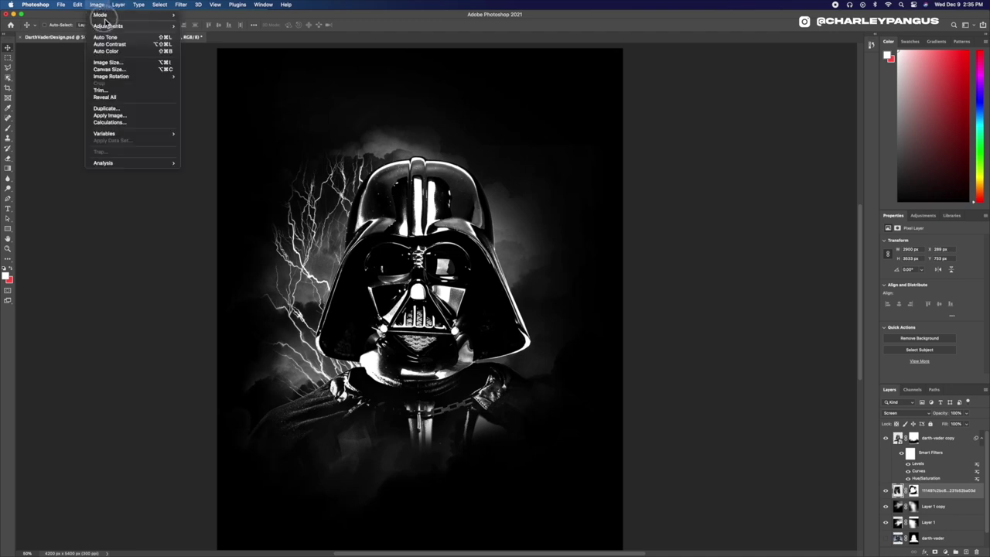
mouse_move(139, 26)
left_click(205, 65)
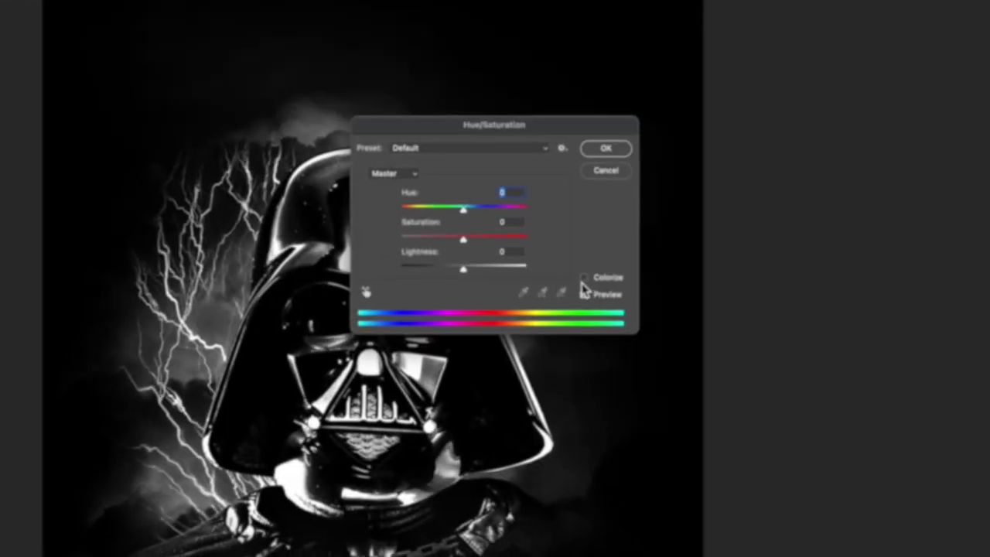
left_click(549, 239)
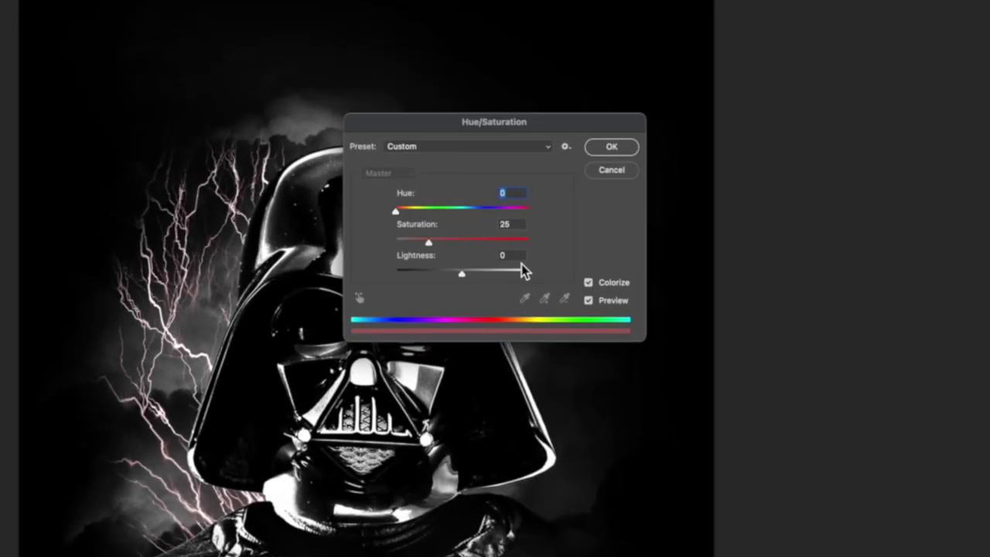
left_click_drag(429, 242, 487, 242)
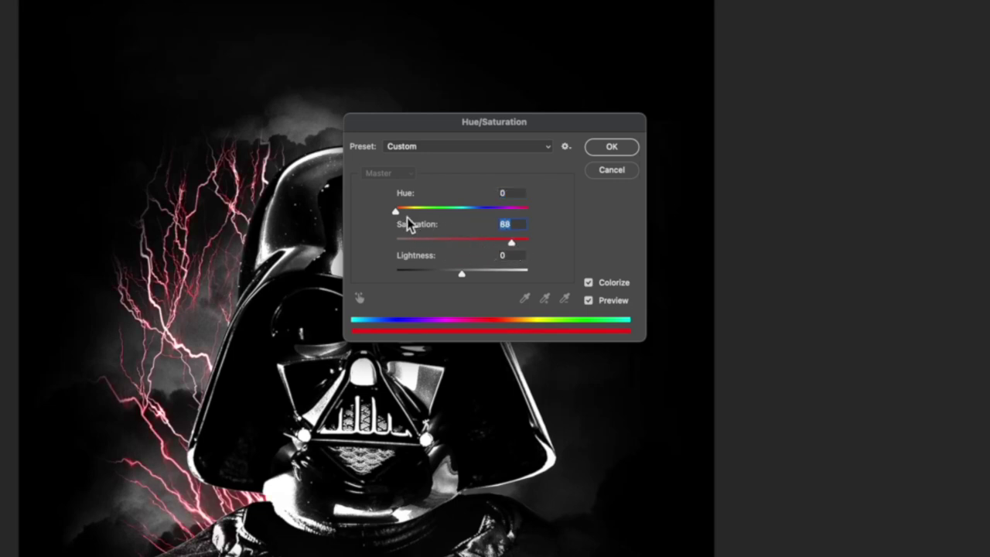
left_click_drag(403, 215, 399, 215)
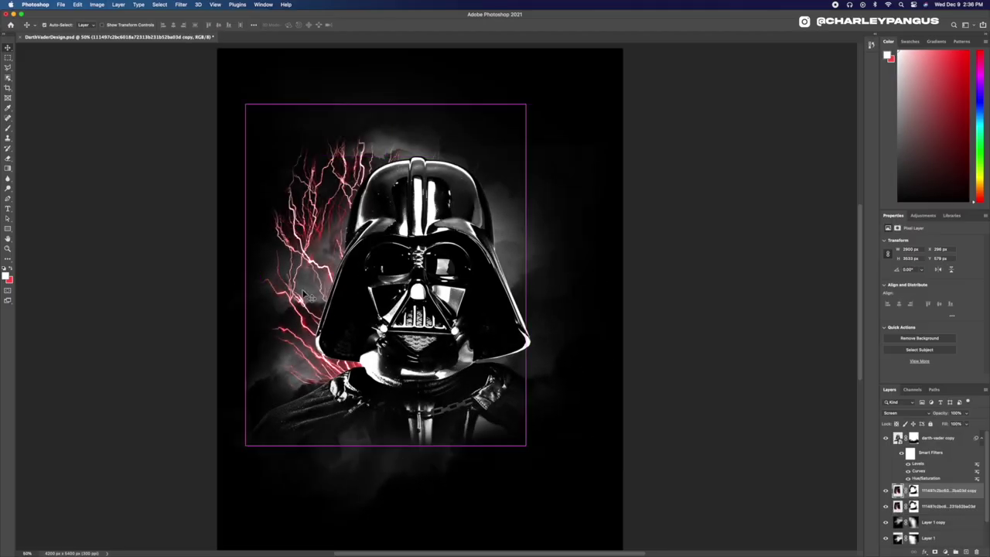
Step: Flip the red lightning copy horizontally and move it to the opposite side of the helmet
key("super+t")
right_click(319, 257)
left_click(344, 408)
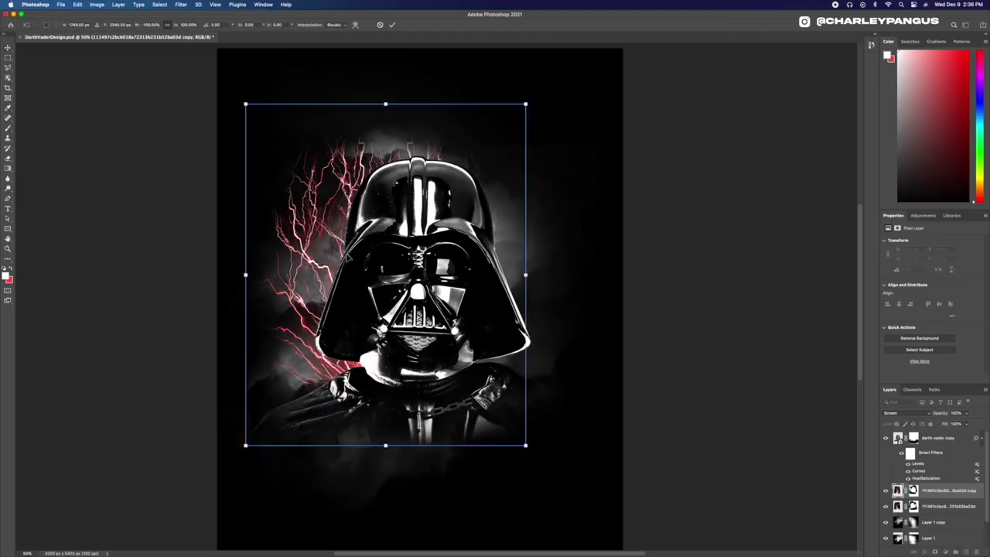
left_click_drag(385, 255, 444, 263)
key("Return")
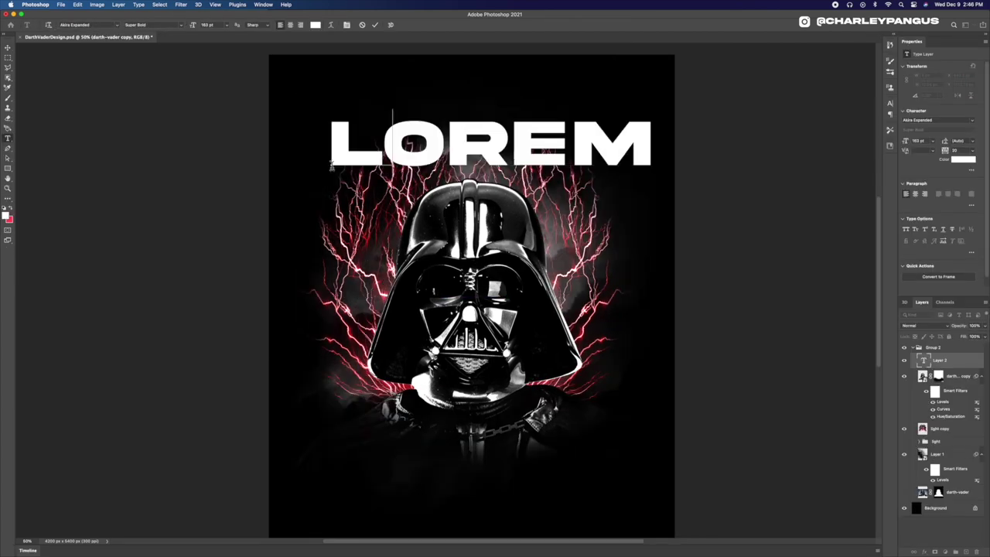
Step: Enter the title text DARTH above the helmet and centre it horizontally on the canvas
type("DARTH")
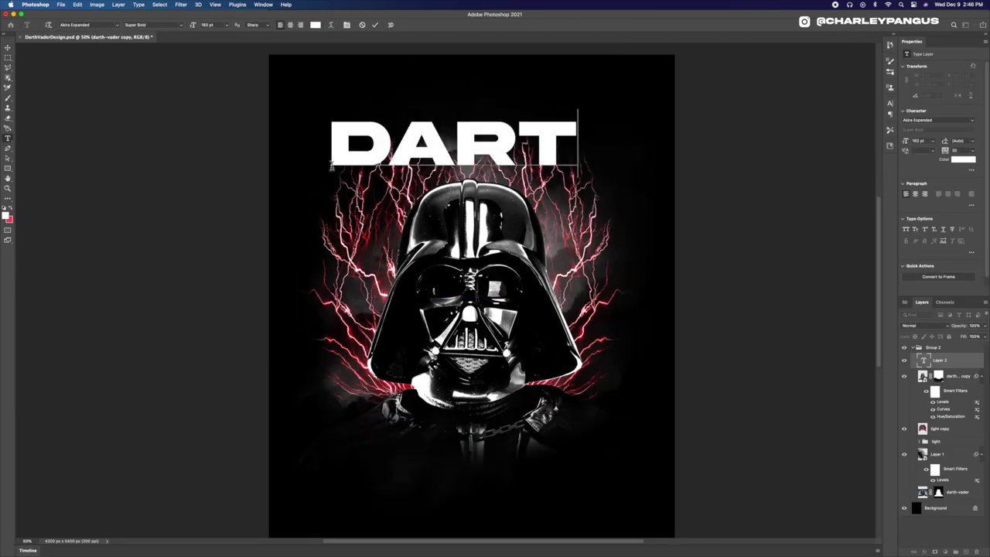
left_click(8, 51)
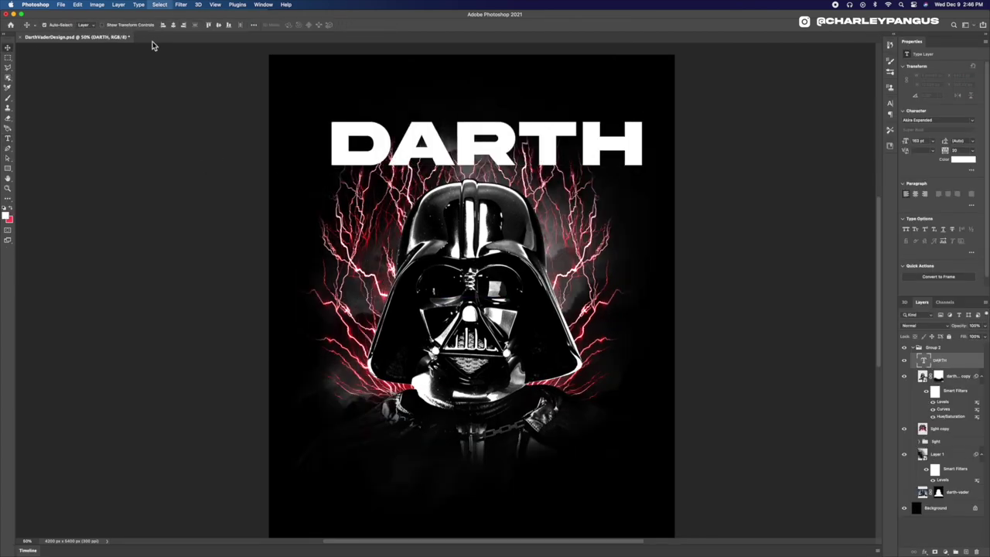
left_click(173, 26)
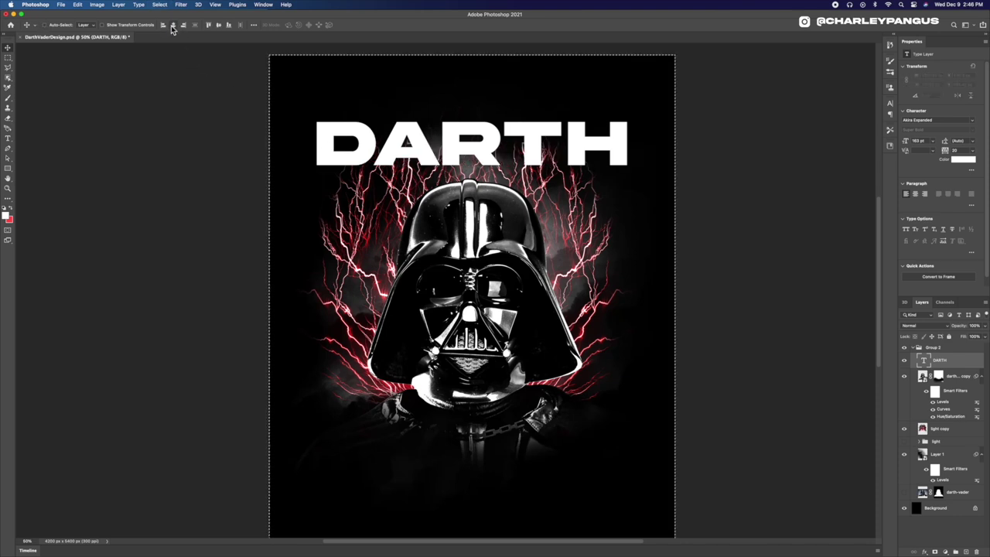
Step: Duplicate the DARTH text layer, hide the original and change the copy's text to VADER
left_click(8, 189)
left_click(421, 217)
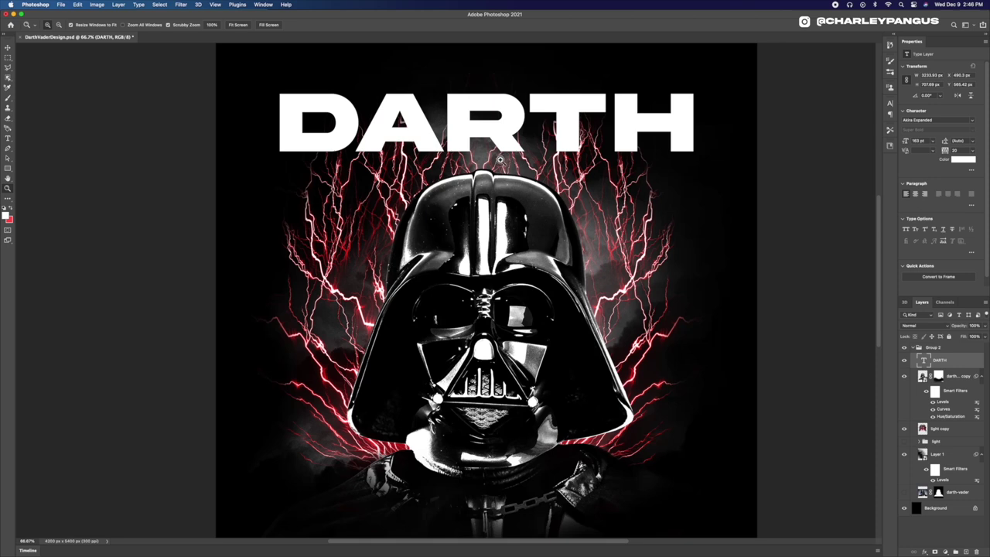
key("super+j")
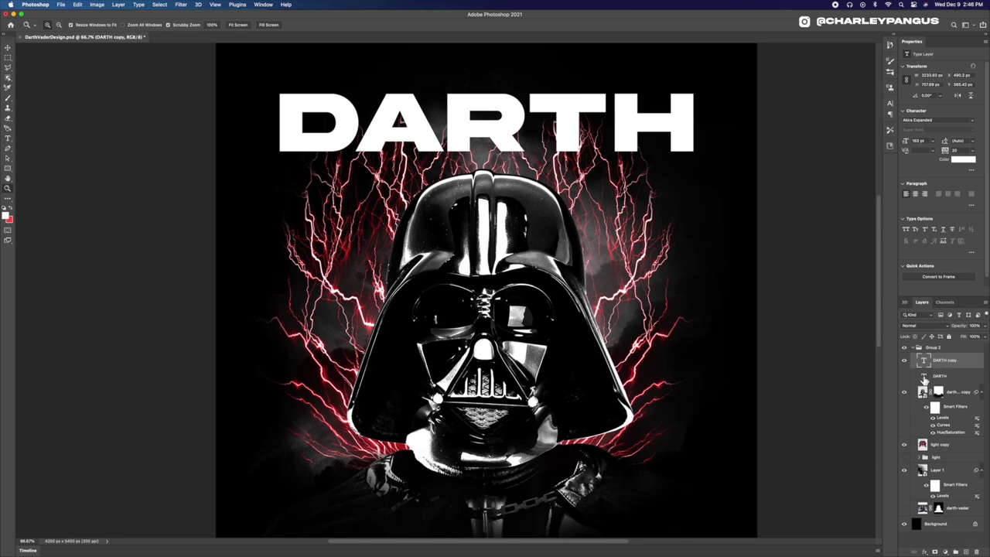
double_click(924, 378)
left_click(939, 363)
double_click(926, 362)
type("VADE")
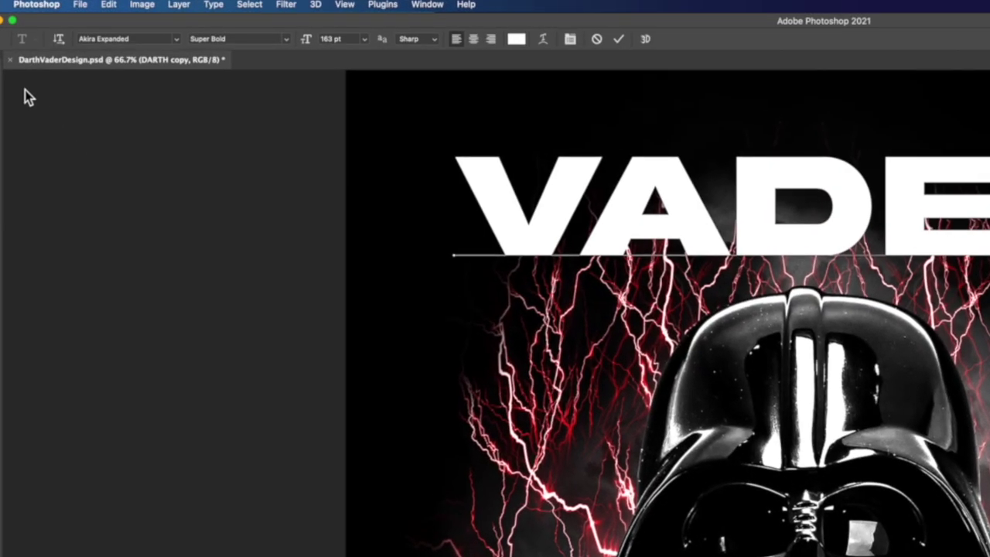
left_click(2, 78)
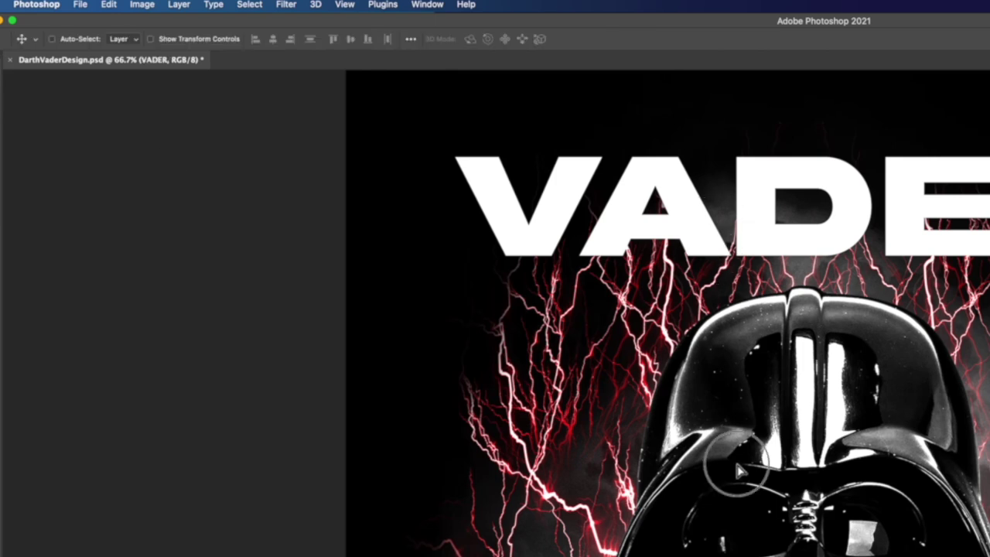
Step: Move the VADER text down over the chest below the helmet and centre it horizontally on the canvas
left_click_drag(715, 252, 745, 281)
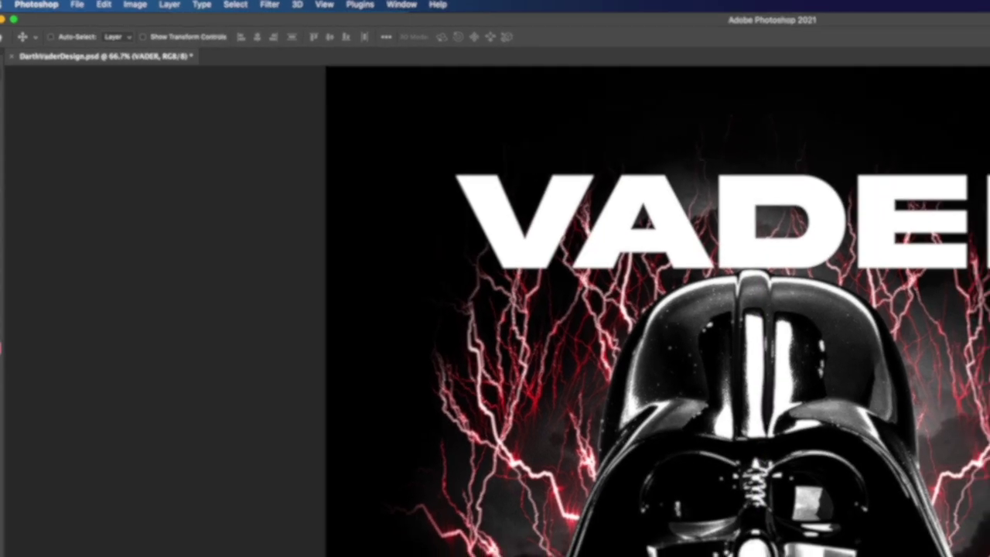
scroll(657, 309, "down", 3)
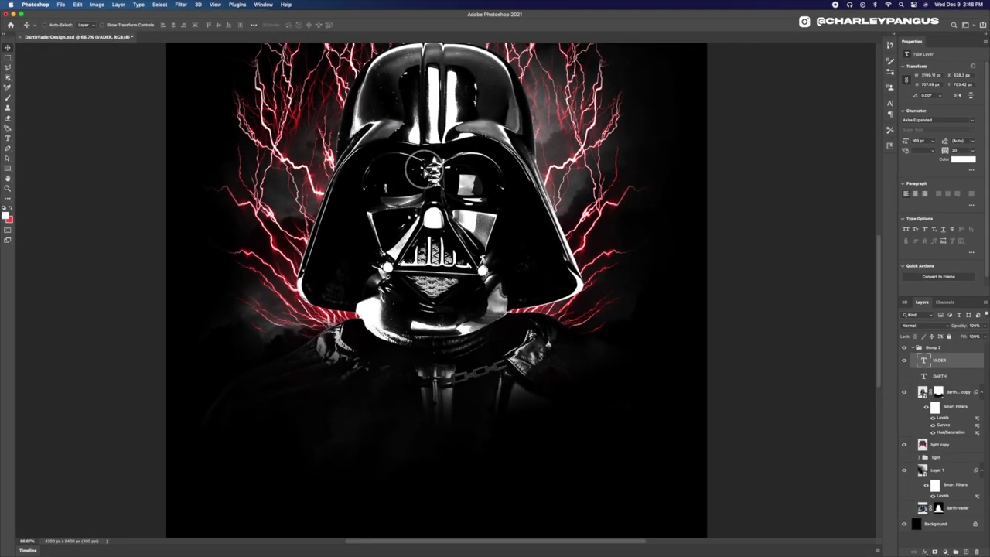
left_click_drag(424, 168, 397, 407)
left_click_drag(424, 218, 423, 346)
key("super+a")
left_click(173, 25)
key("super+d")
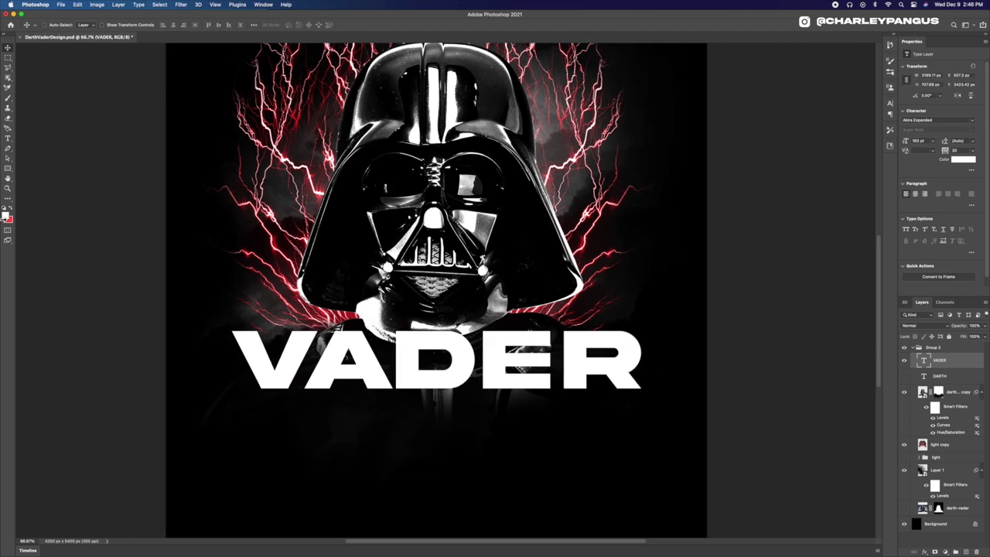
Step: Add a Gradient Overlay to the DARTH text layer using the white-to-red preset from the Basics group
left_click(8, 188)
key("super+minus")
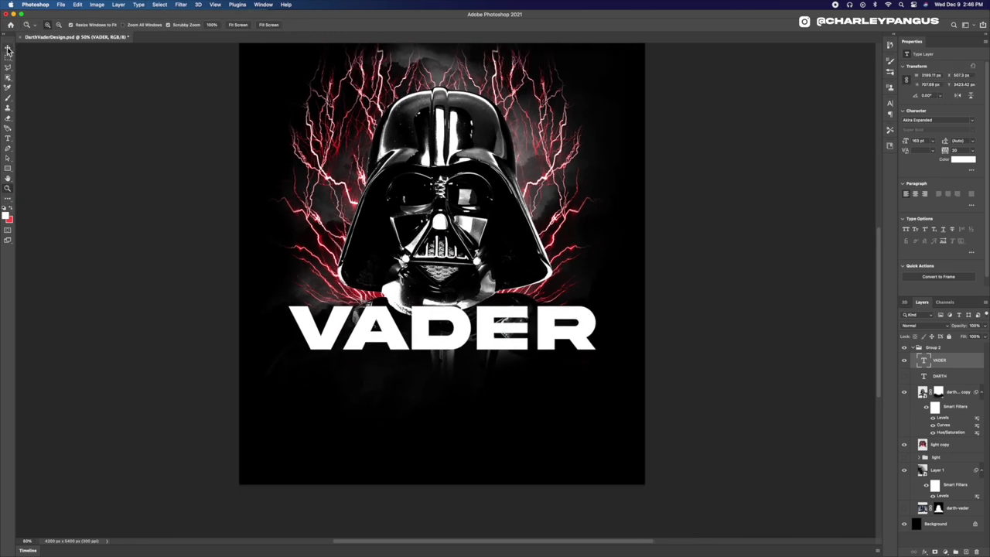
left_click(935, 552)
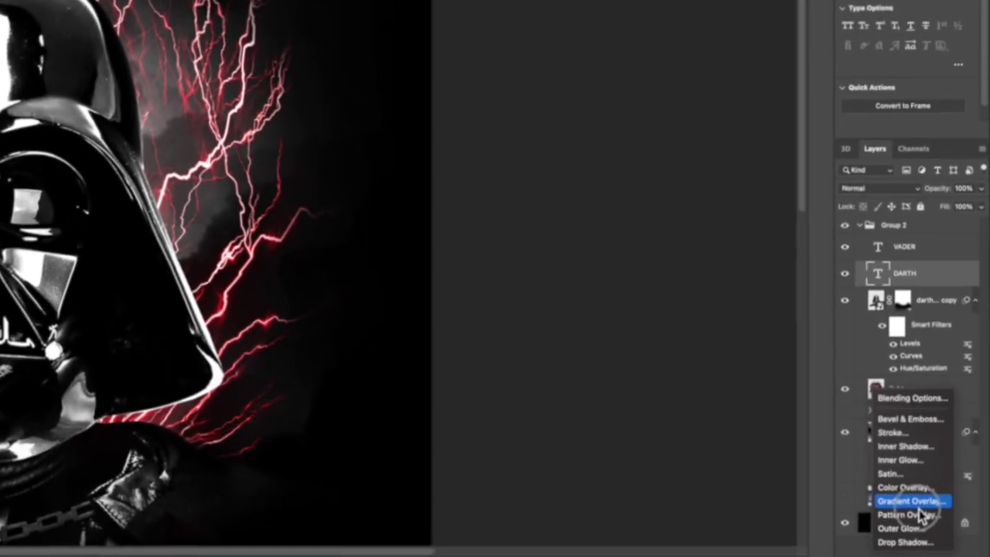
left_click(919, 503)
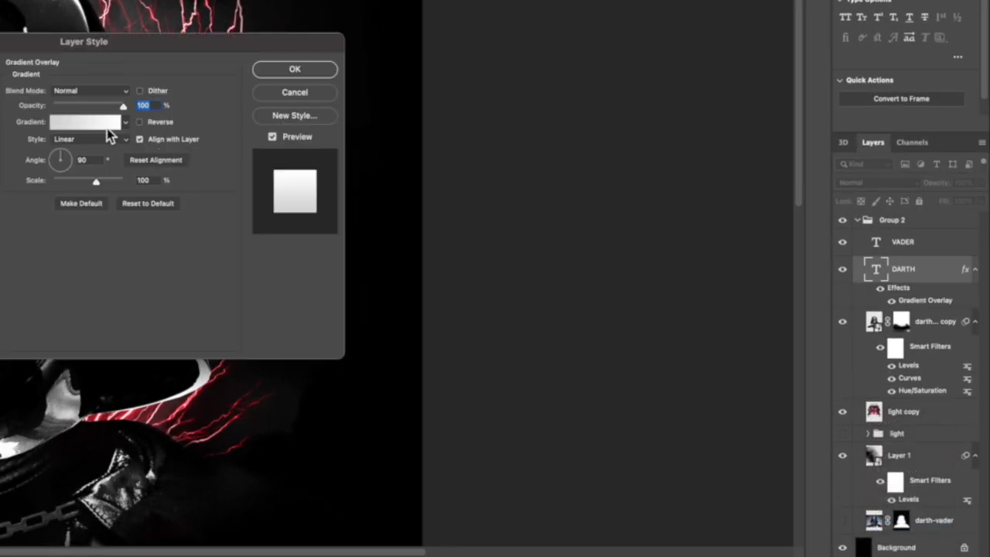
left_click(126, 123)
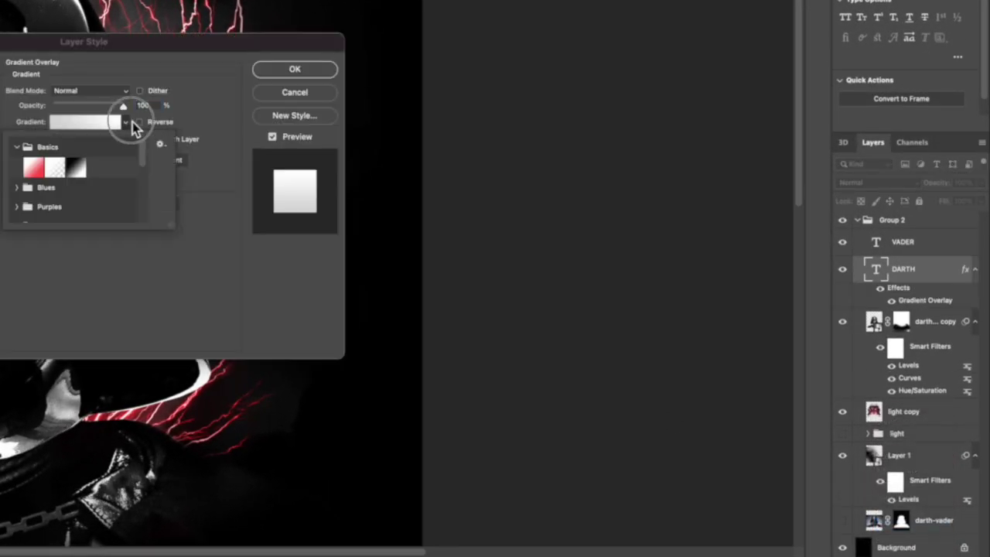
left_click(35, 167)
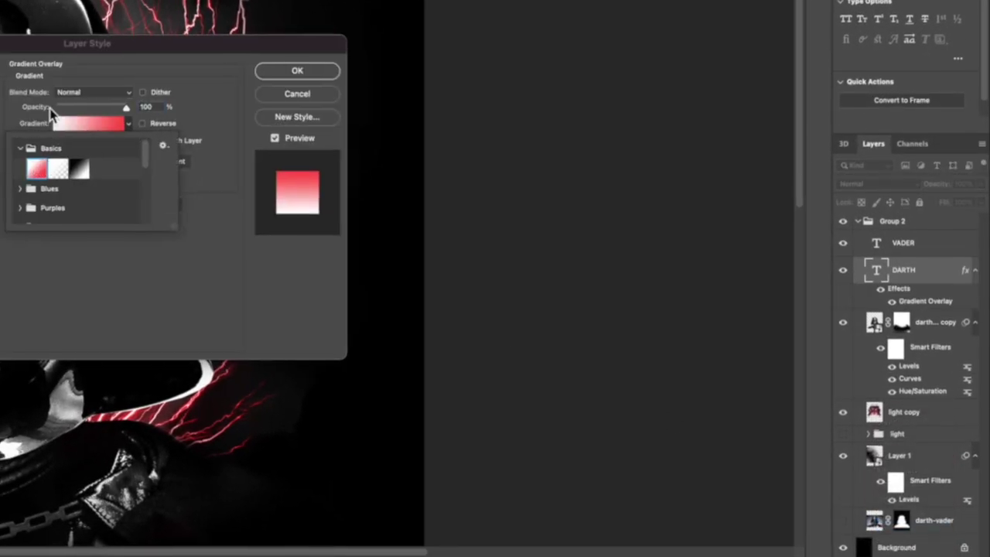
Step: Edit the overlay's gradient and set its starting colour stop to black (000000)
left_click(58, 121)
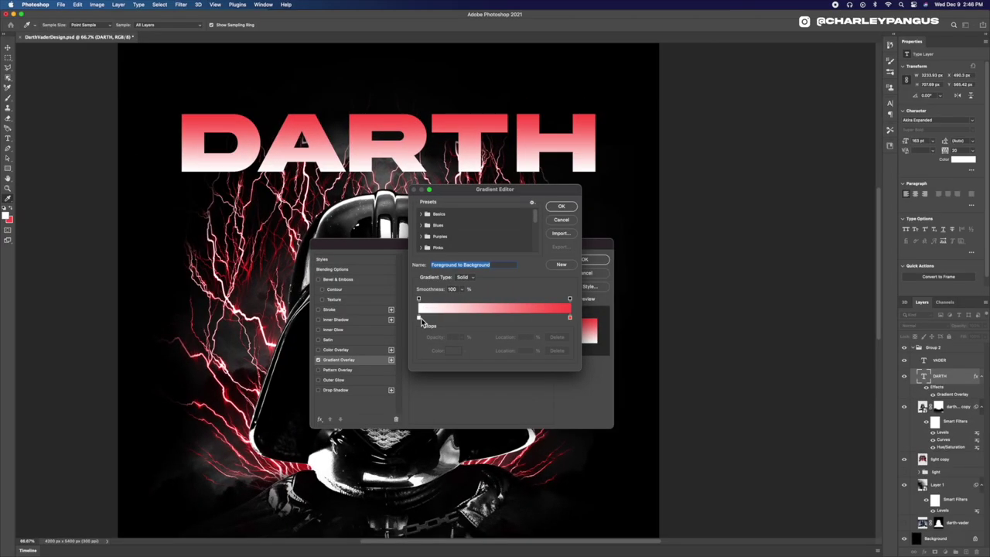
double_click(419, 317)
left_click_drag(170, 174, 49, 223)
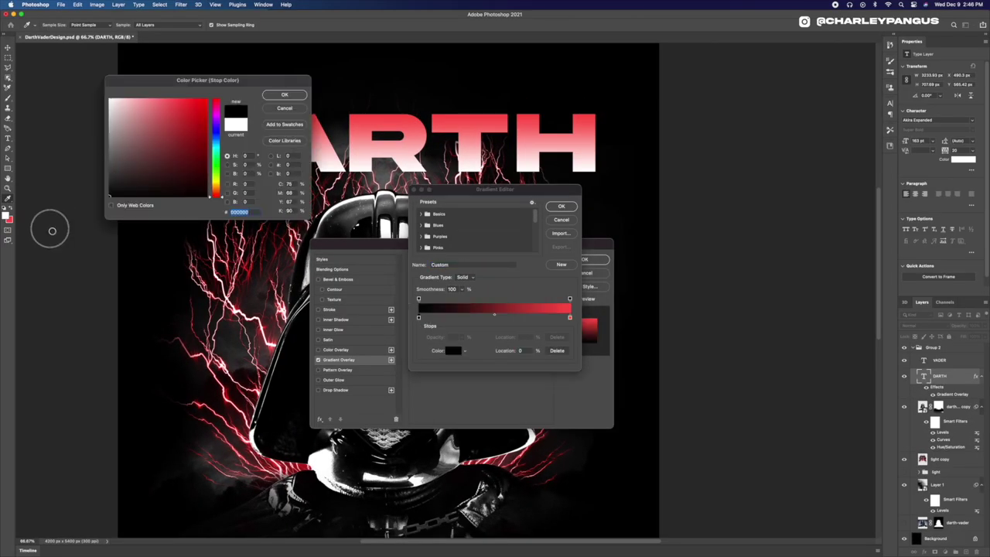
left_click(283, 94)
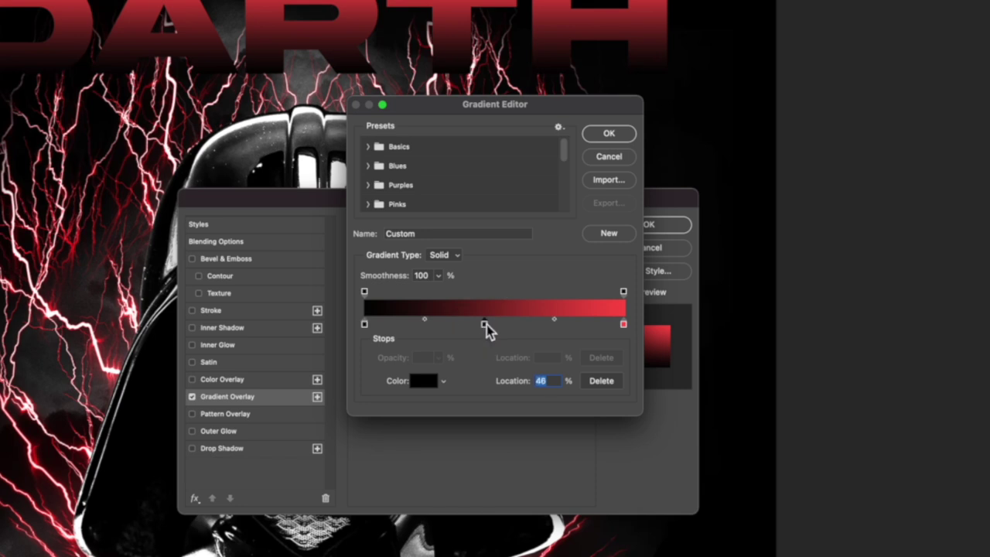
Step: Colour the gradient's middle stop pale pink (ffcbcb) and its end stop pure red (ff0000)
double_click(485, 325)
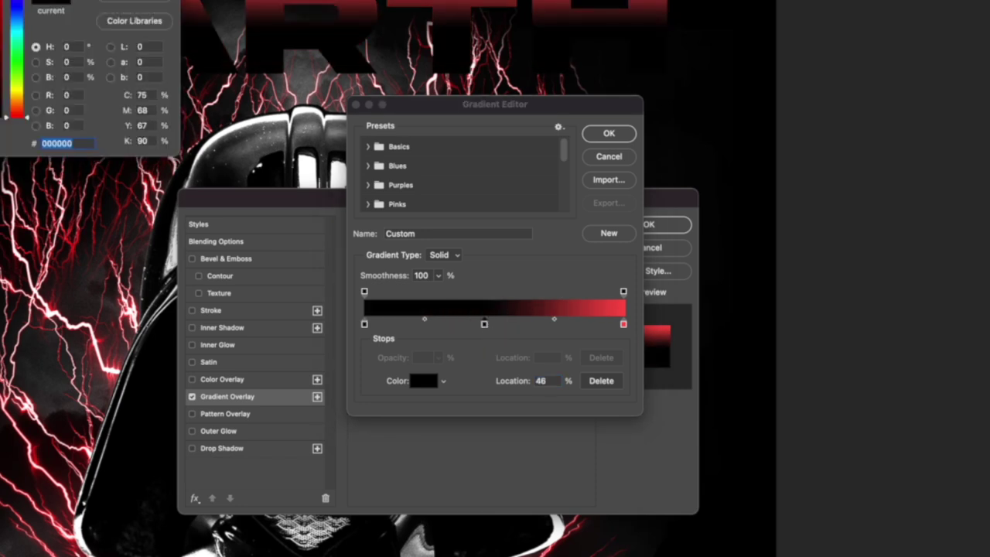
type("ffcbcb")
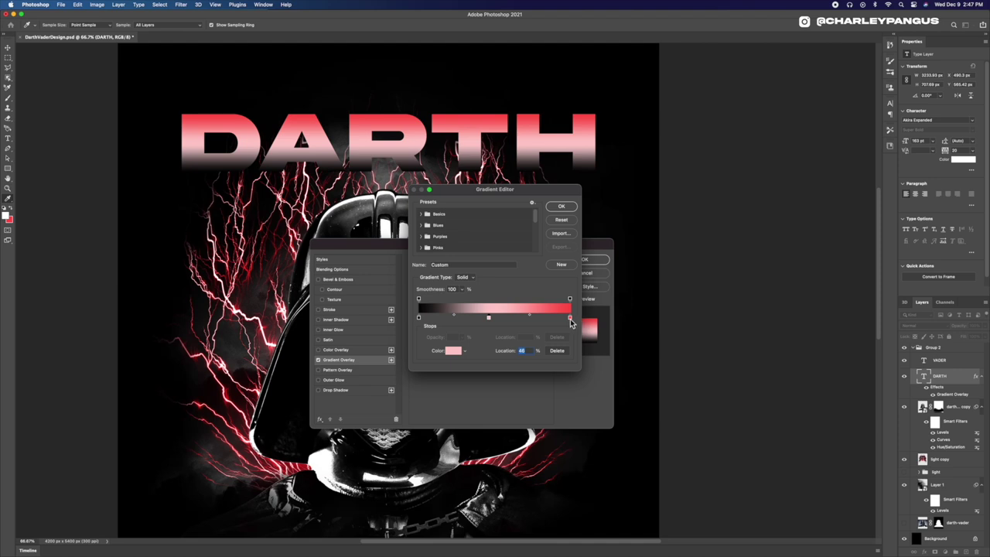
double_click(571, 320)
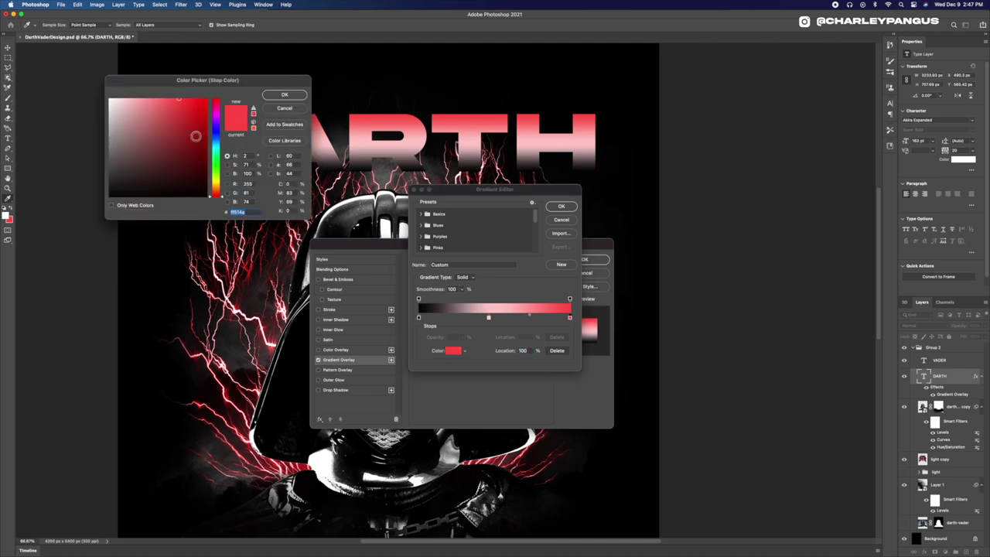
type("ff0000")
left_click(284, 95)
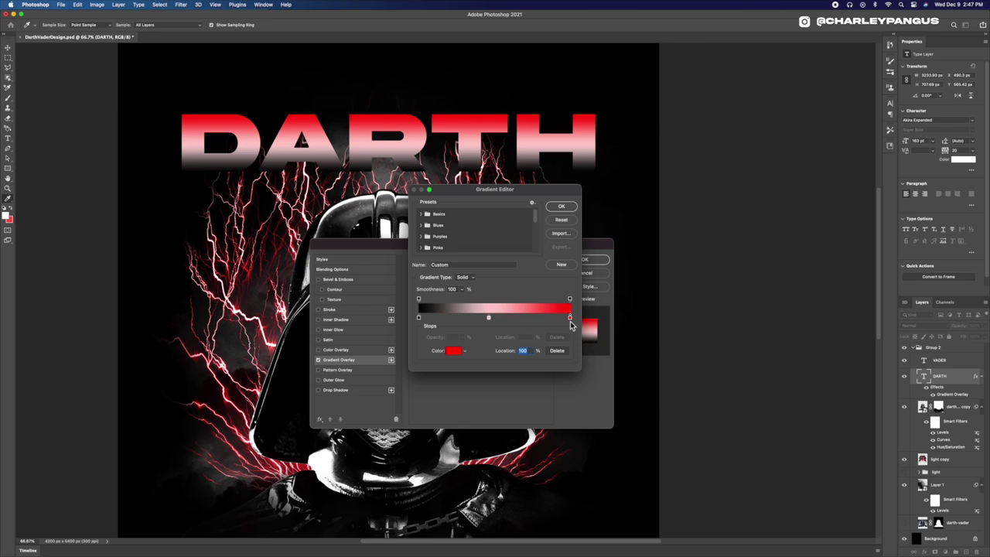
Step: Move the pale pink stop to 64% and place an extra red stop at 63% to form a hard edge
left_click_drag(570, 318, 493, 326)
left_click_drag(570, 319, 515, 319)
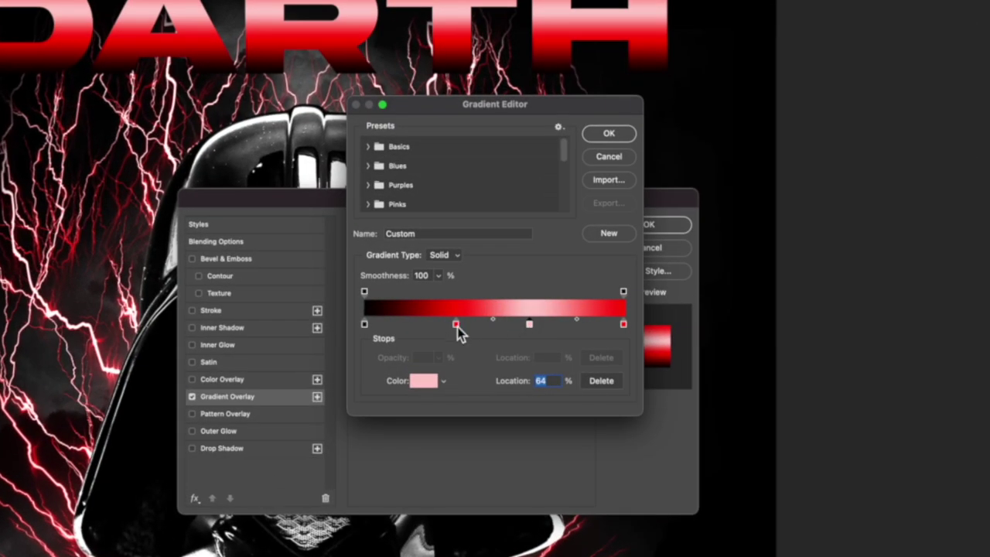
left_click_drag(456, 325, 528, 327)
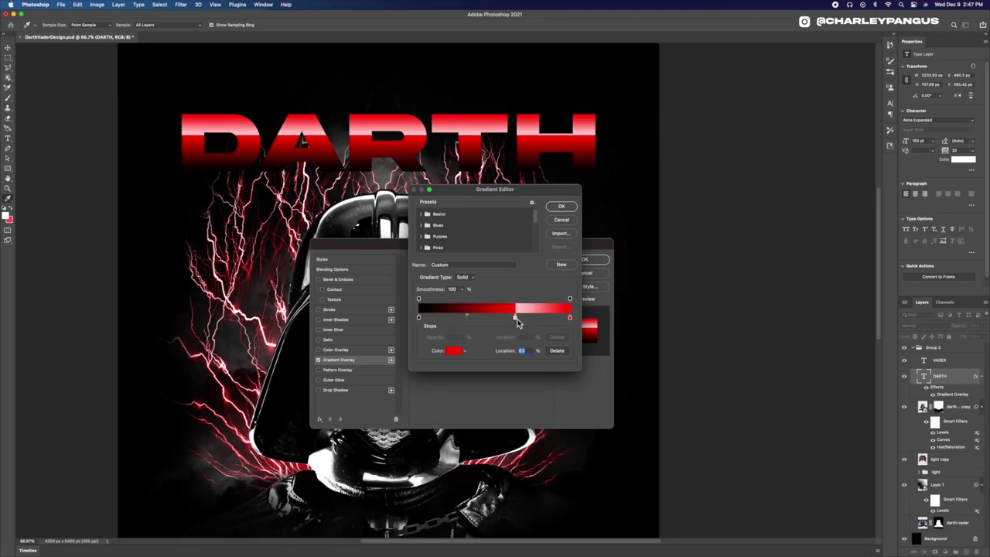
Step: Recolour the stops around the gradient's hard edge and shift the edge toward the gradient's start, keeping a red base
double_click(524, 322)
left_click(110, 196)
left_click(284, 95)
left_click_drag(515, 318, 444, 317)
double_click(514, 318)
left_click(206, 99)
left_click(285, 95)
Step: Make the light stop beside the red base white and move the hard edge to 33%
double_click(453, 318)
left_click(114, 99)
left_click(285, 108)
left_click(454, 318)
double_click(454, 318)
left_click_drag(124, 105, 74, 70)
left_click(284, 95)
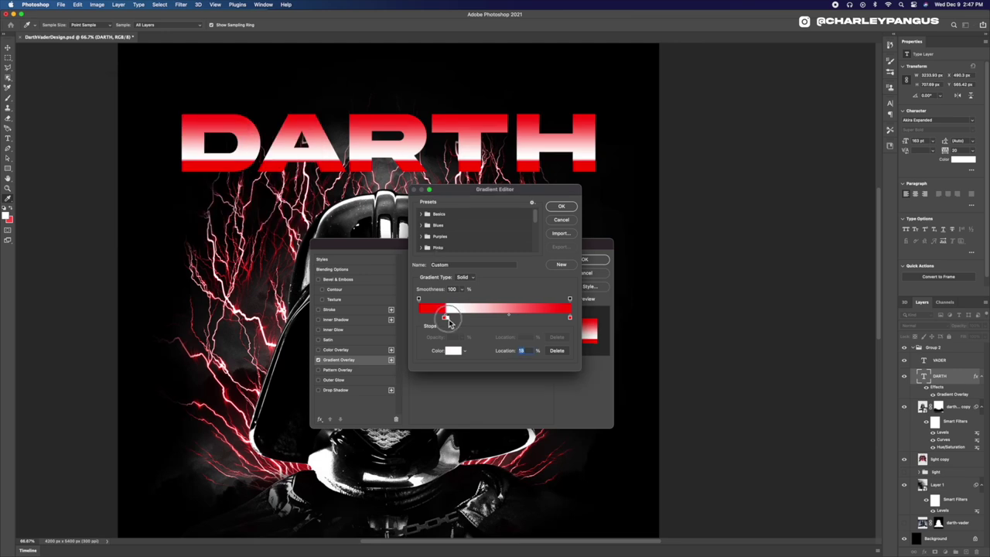
mouse_move(453, 318)
left_mouse_down()
mouse_move(444, 318)
mouse_move(468, 320)
left_mouse_up()
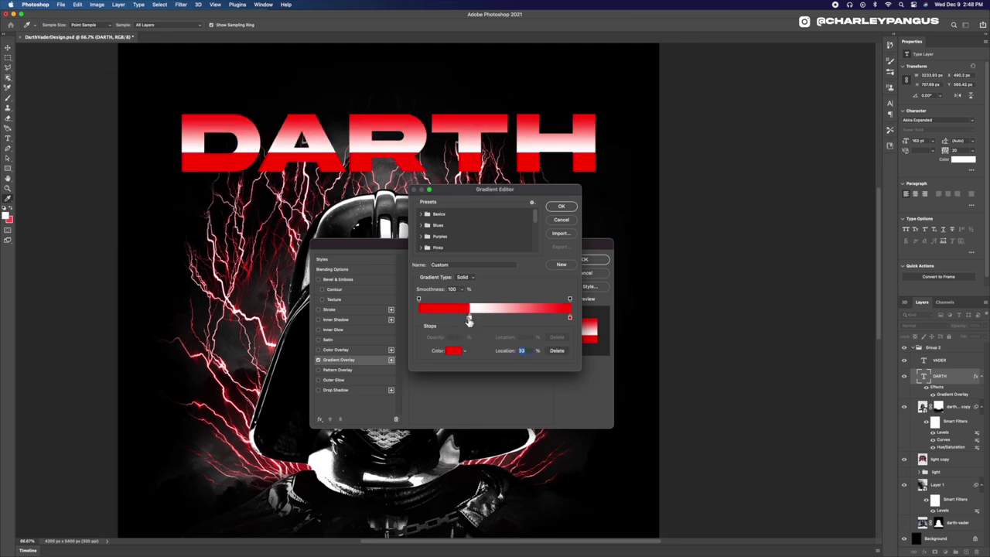
Step: Replace the white stop with dark red and set the hard edge against the bright red base at 27%
double_click(505, 318)
left_click_drag(124, 154, 57, 224)
left_click(284, 95)
mouse_move(503, 317)
left_mouse_down()
mouse_move(477, 320)
mouse_move(485, 321)
left_mouse_up()
scroll(486, 321, "left", 1)
double_click(485, 318)
left_click_drag(205, 132, 208, 159)
left_click(286, 96)
mouse_move(469, 318)
left_mouse_down()
mouse_move(469, 334)
mouse_move(472, 322)
mouse_move(460, 321)
left_mouse_up()
key("super+z")
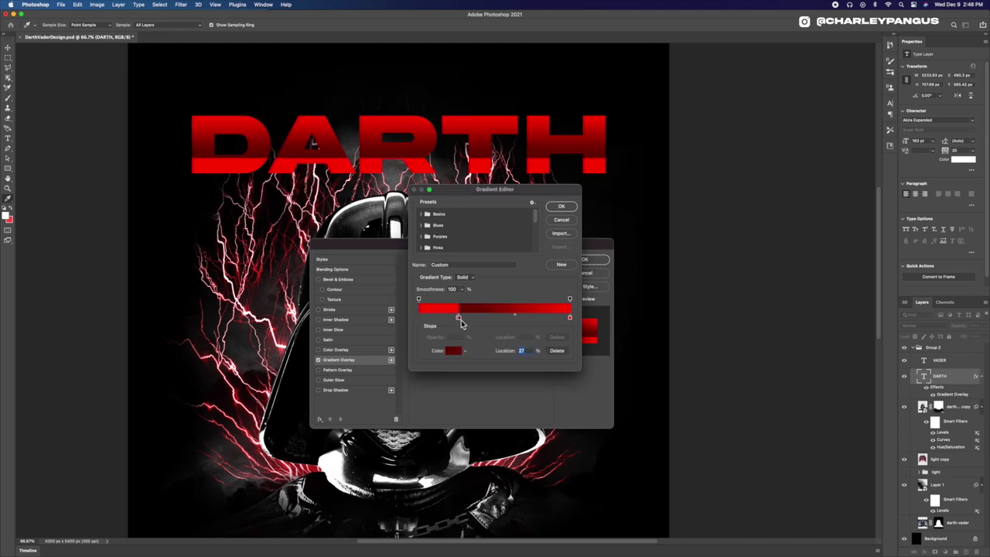
Step: Set the gradient's end stop to white and place a pure red stop at 53%
double_click(570, 318)
left_click_drag(188, 115, 108, 94)
left_click(284, 95)
left_click_drag(570, 318, 499, 317)
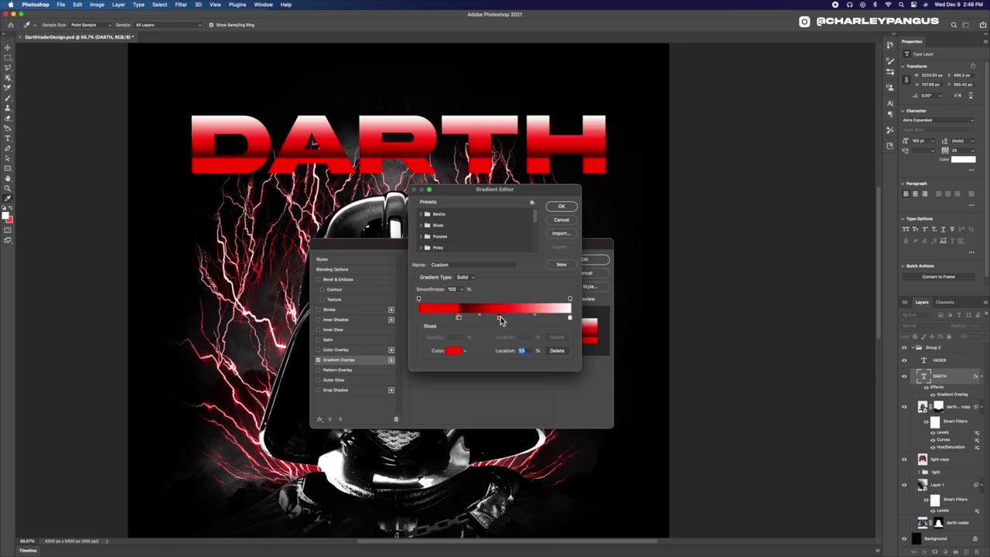
Step: Add a black stop at 55% just after the middle red stop and turn the end stop red
left_click(458, 317)
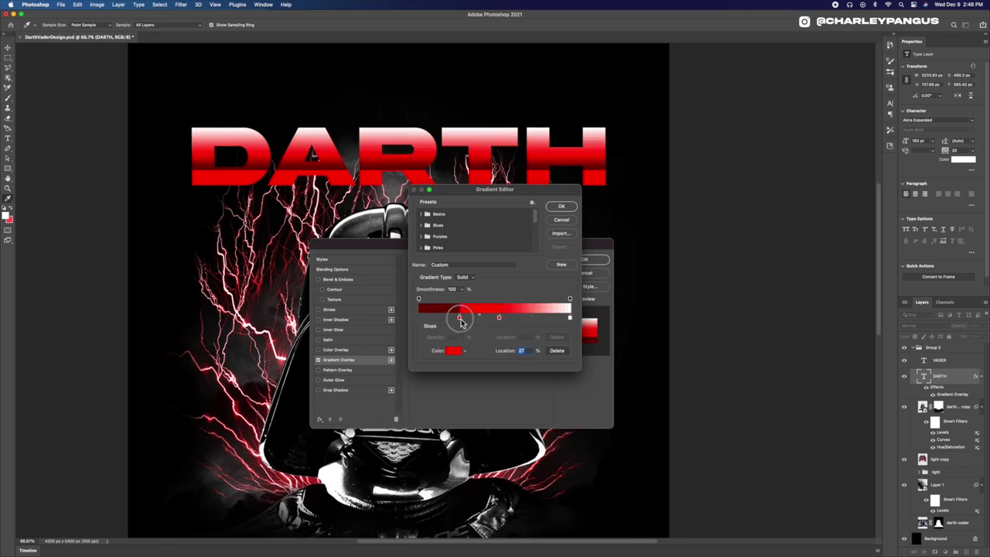
left_click_drag(498, 317, 493, 317)
double_click(502, 317)
left_click(142, 222)
left_click(285, 96)
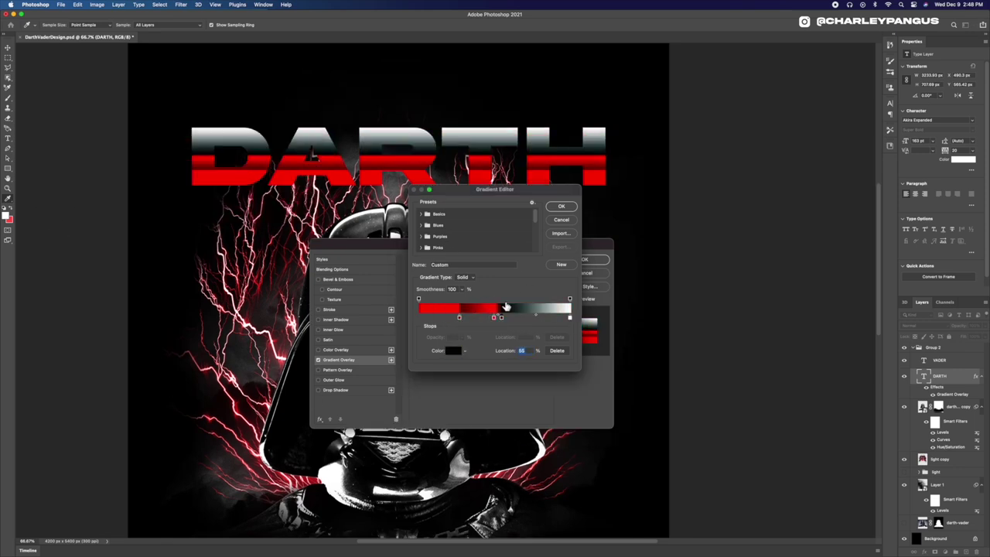
left_click_drag(569, 318, 541, 347)
left_click(570, 317)
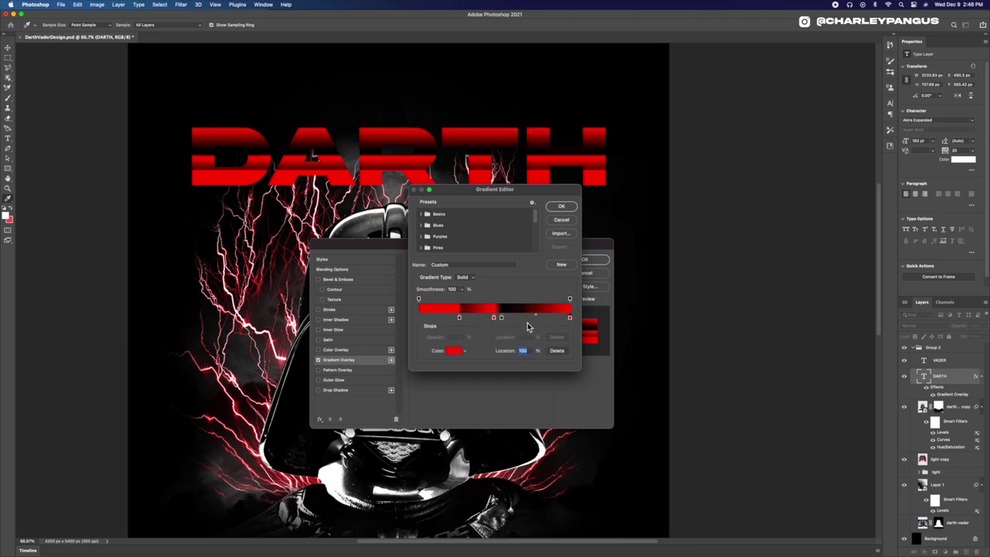
Step: Shift the middle red and black stops toward the gradient's start, add a pure red stop at 65% and accept the gradient
left_click(495, 317)
left_click_drag(496, 320, 460, 318)
left_click(462, 320)
mouse_move(483, 317)
left_mouse_down()
mouse_move(459, 318)
mouse_move(476, 319)
left_mouse_up()
left_click(452, 320)
double_click(516, 318)
left_click(205, 98)
left_click(299, 95)
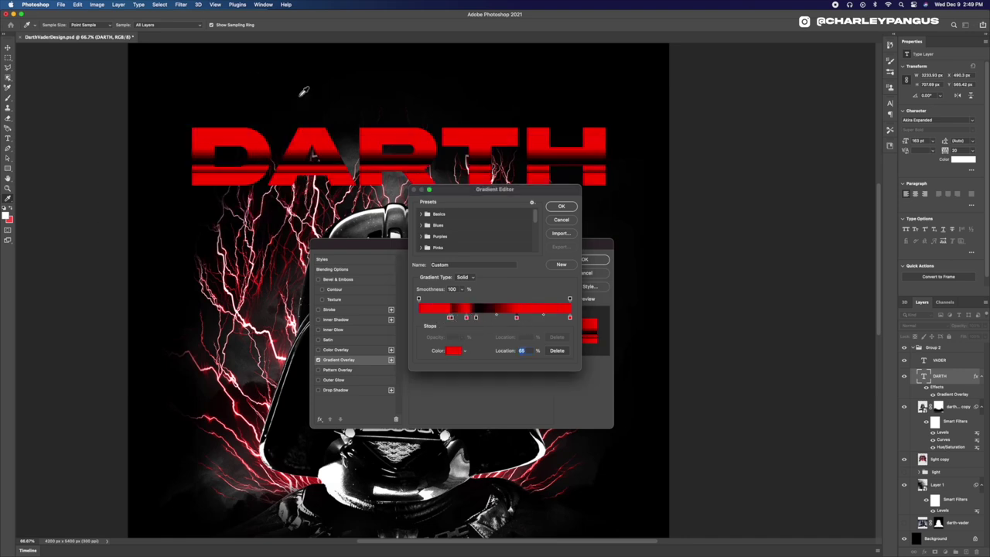
left_click(561, 205)
left_click(332, 329)
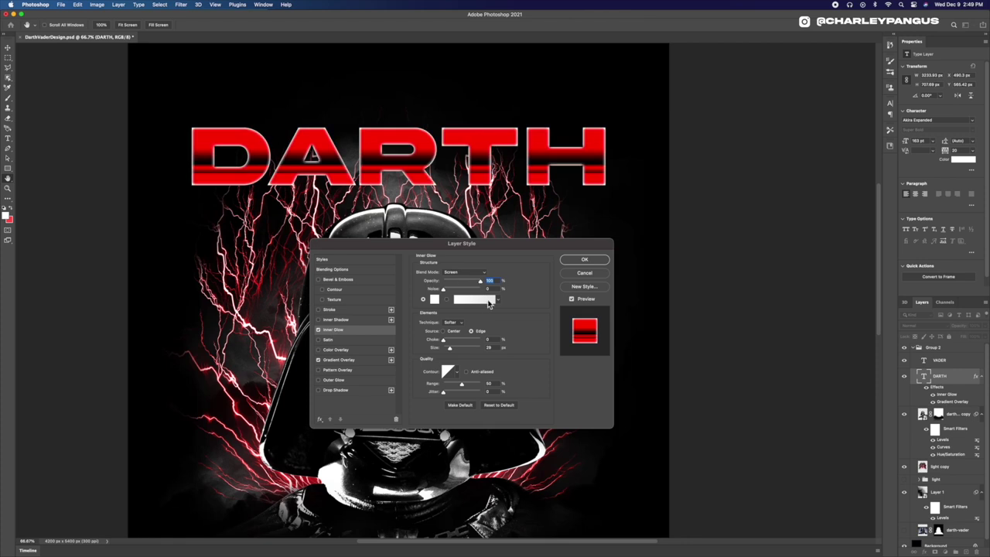
left_click(435, 299)
left_click(284, 94)
left_click(453, 340)
left_click_drag(451, 348, 463, 348)
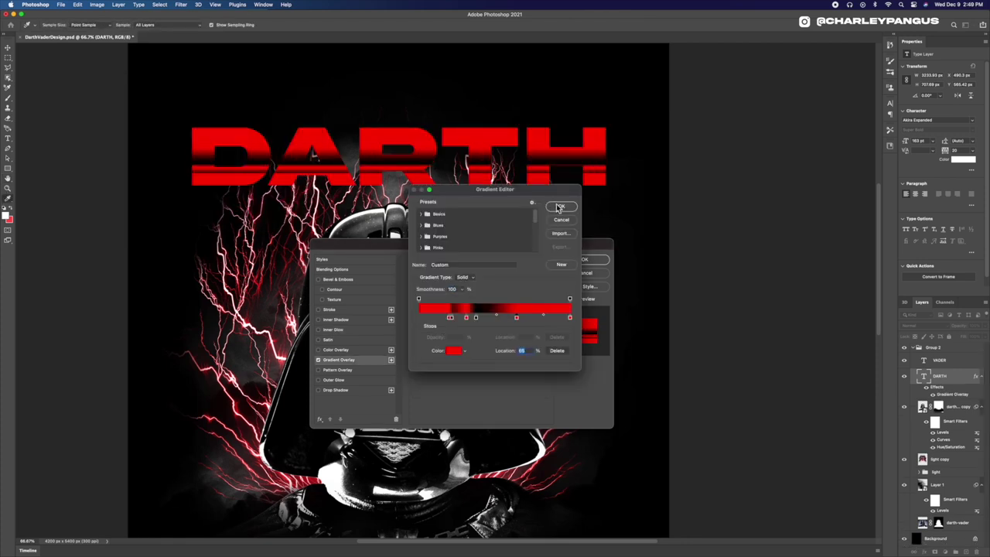
Step: Accept the gradient and give DARTH an Inner Glow in ff0000 with 100% opacity, 31% choke and 27 px size
left_click(560, 207)
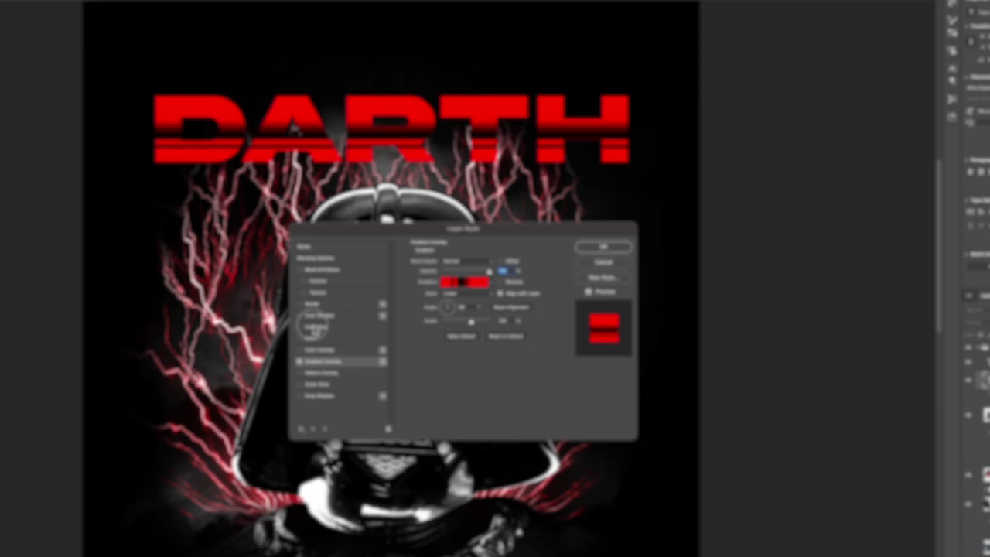
left_click(340, 330)
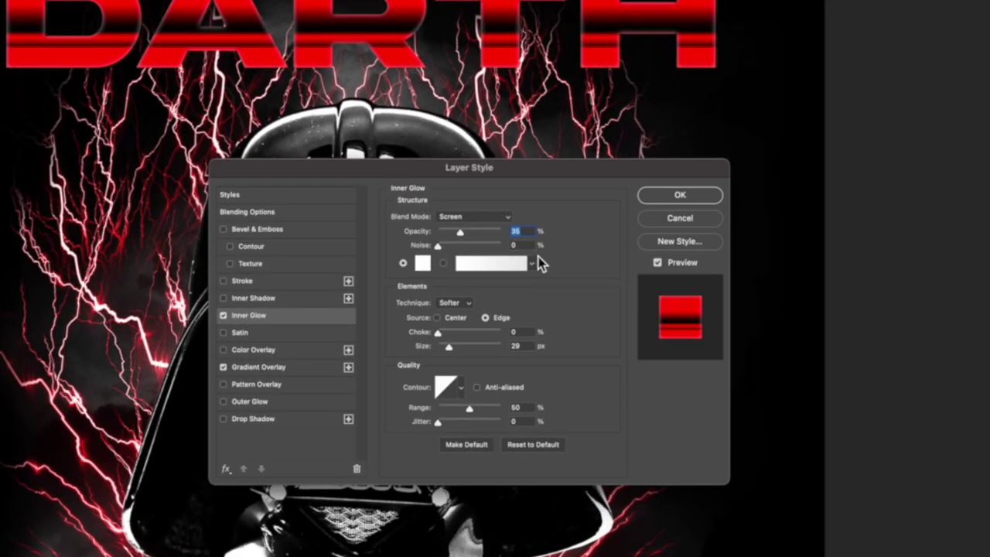
left_click_drag(468, 233, 556, 237)
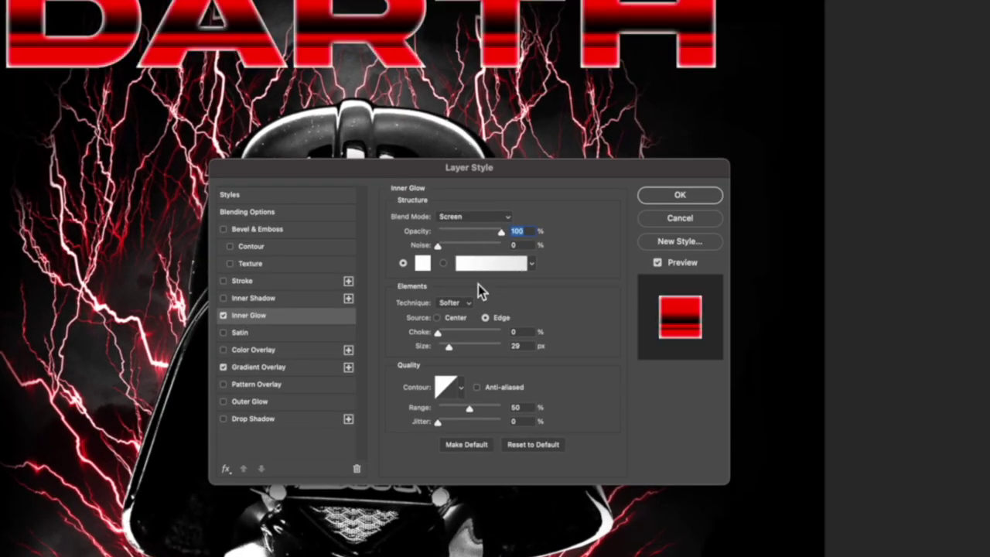
left_click(424, 263)
type("ff0000")
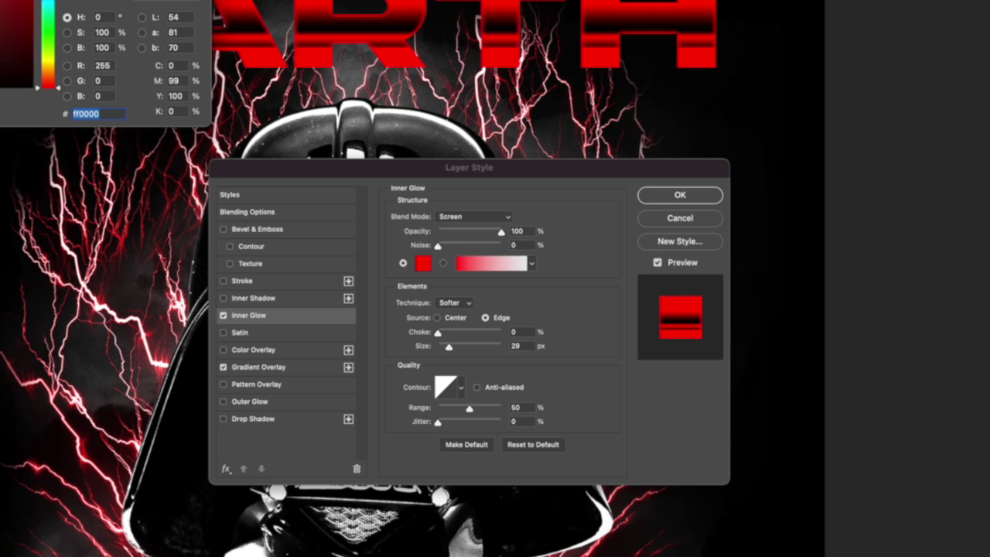
key("Return")
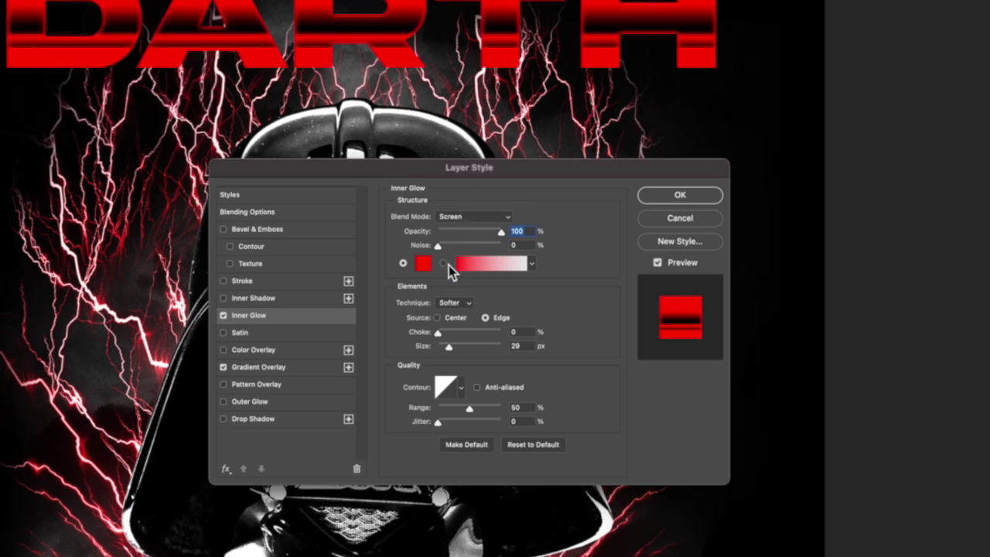
mouse_move(439, 332)
left_mouse_down()
mouse_move(472, 347)
mouse_move(450, 349)
left_mouse_up()
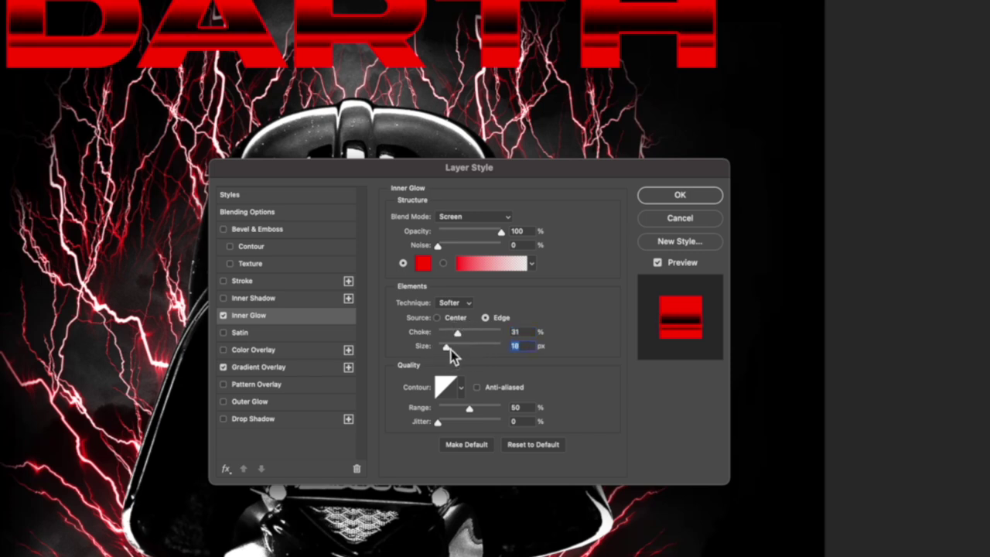
type("27")
Step: Try white (ffffff) as the inner glow colour, and return it to ff0000
left_click(423, 265)
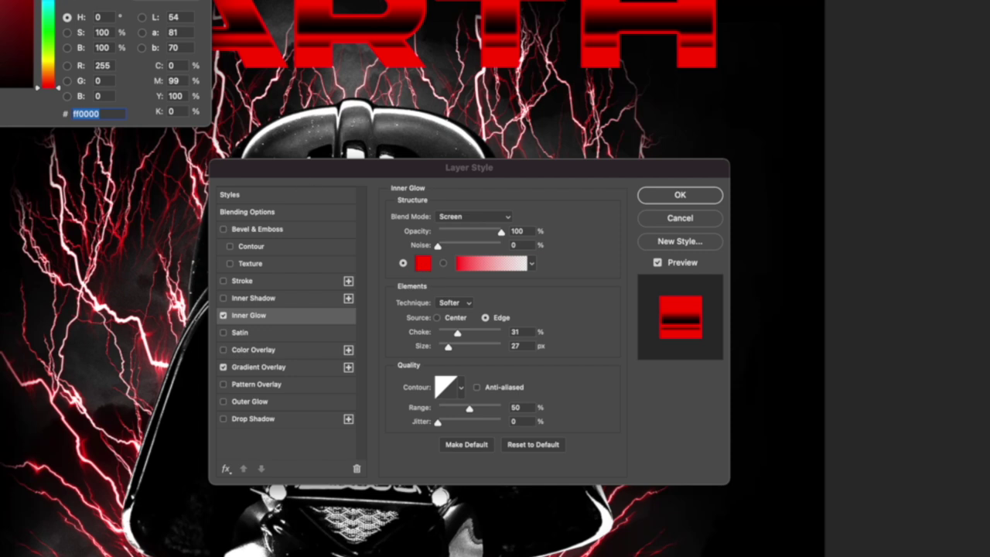
type("ffffff")
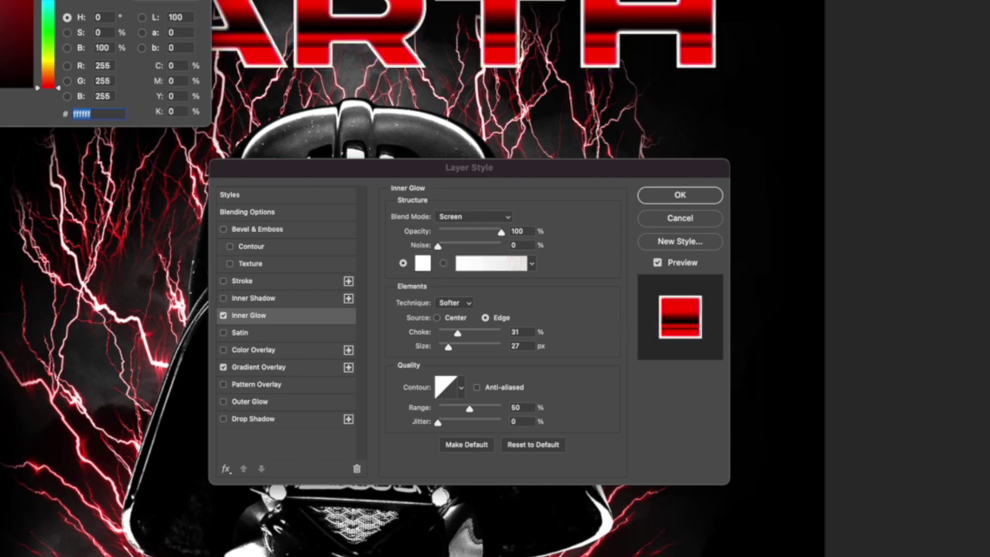
type("ff0000")
key("Return")
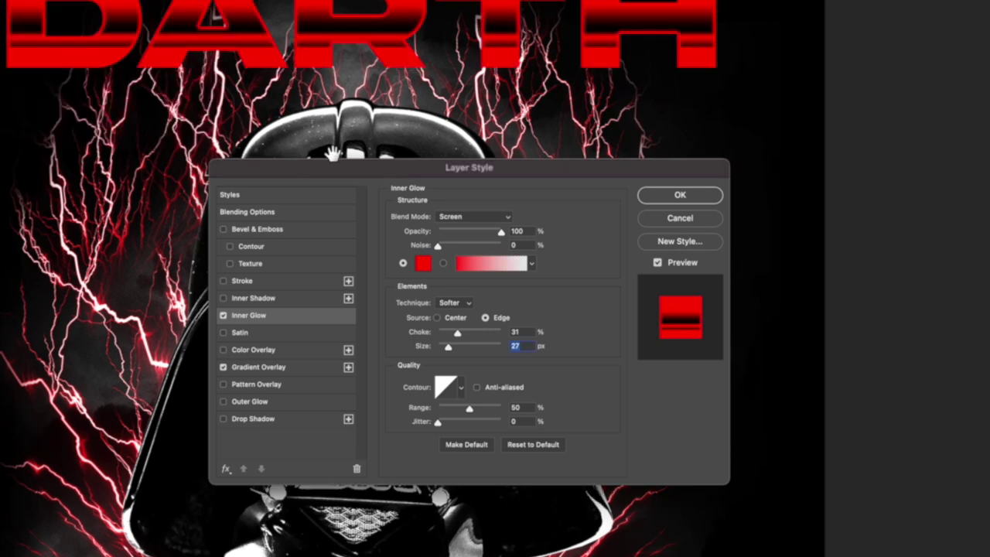
Step: Set the inner glow's noise to 77%, choke to 21% and size to 65 px
left_click_drag(453, 245, 489, 251)
left_click_drag(456, 333, 452, 333)
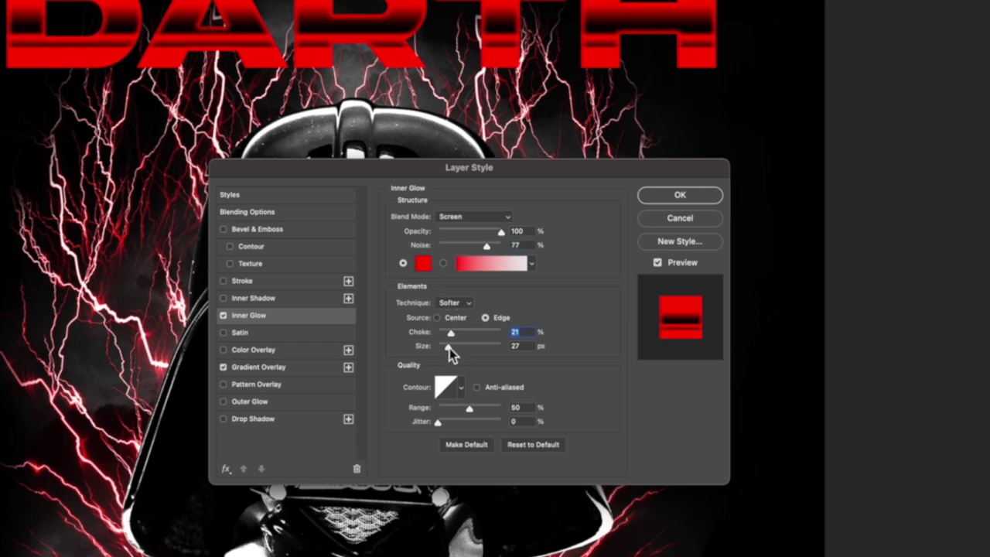
left_click(448, 346)
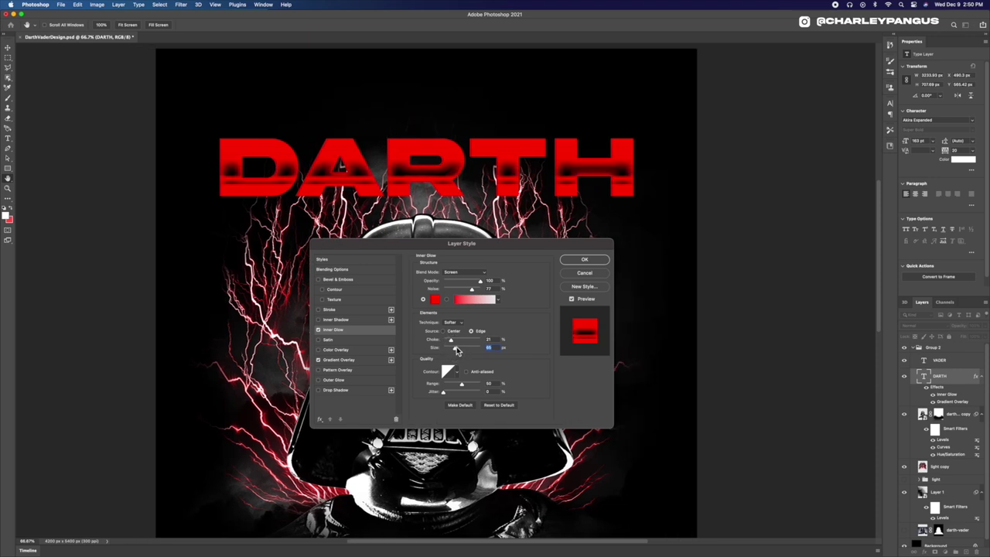
Step: Reduce DARTH's inner glow size, and set its Bevel & Emboss depth to 84% and size to about 38 px
left_click_drag(457, 348, 449, 347)
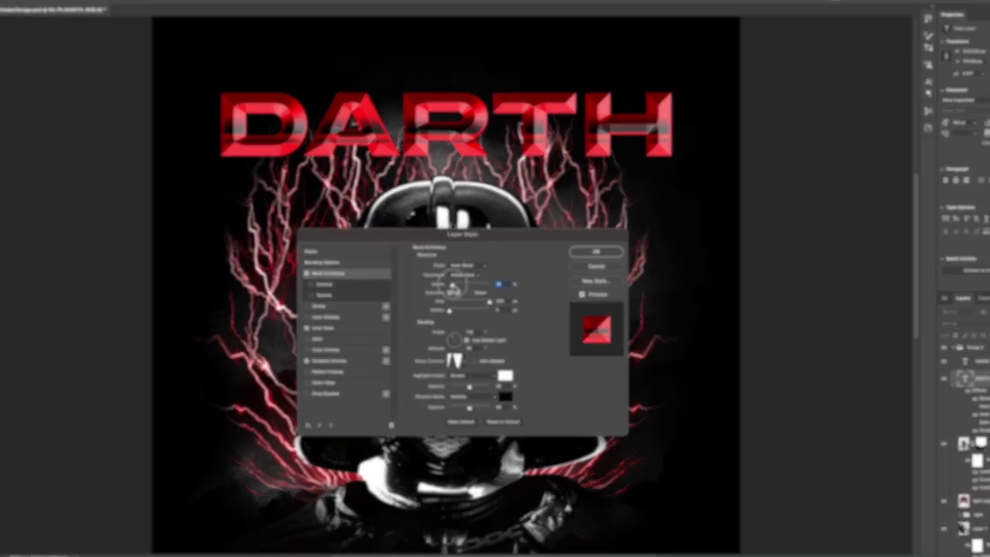
left_click_drag(452, 285, 454, 285)
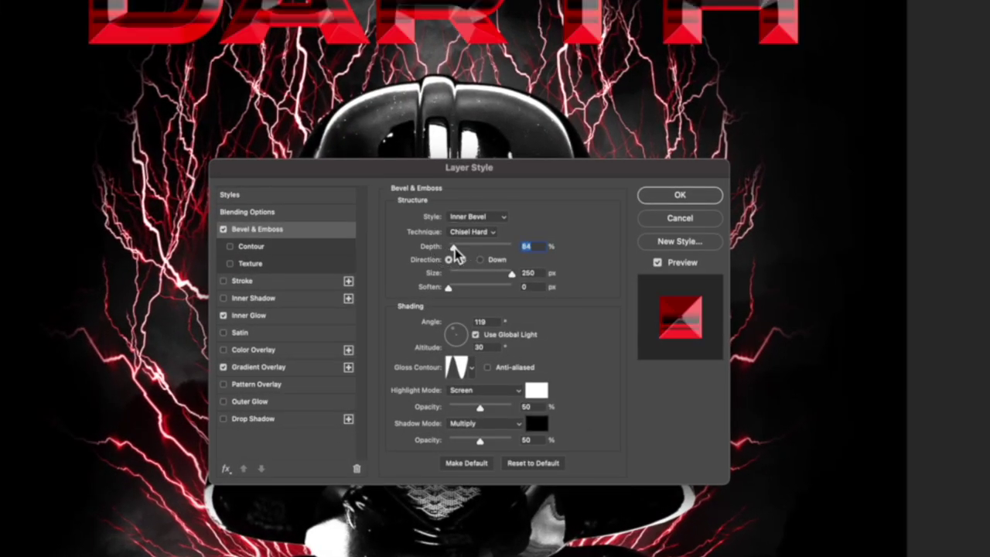
left_click(461, 273)
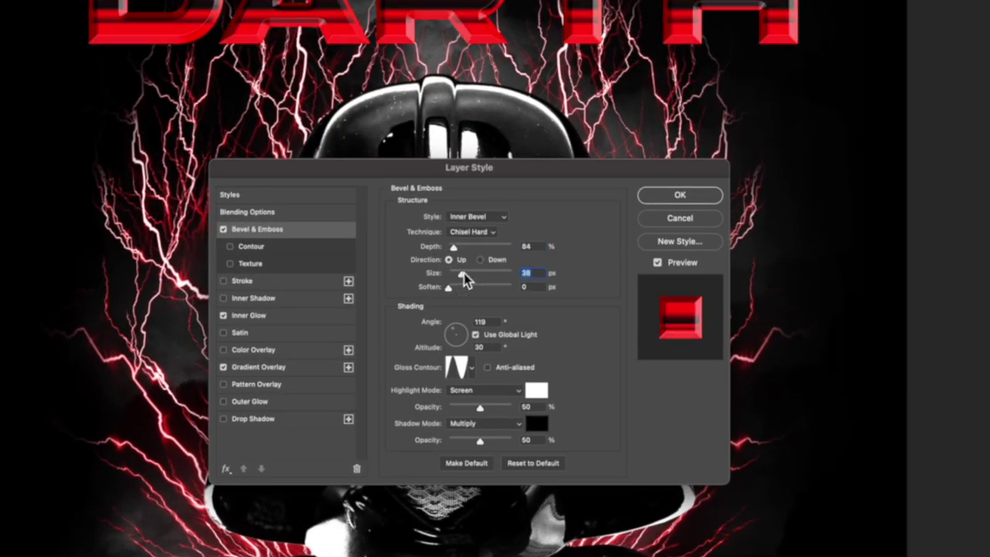
mouse_move(463, 273)
left_mouse_down()
mouse_move(452, 274)
mouse_move(461, 273)
left_mouse_up()
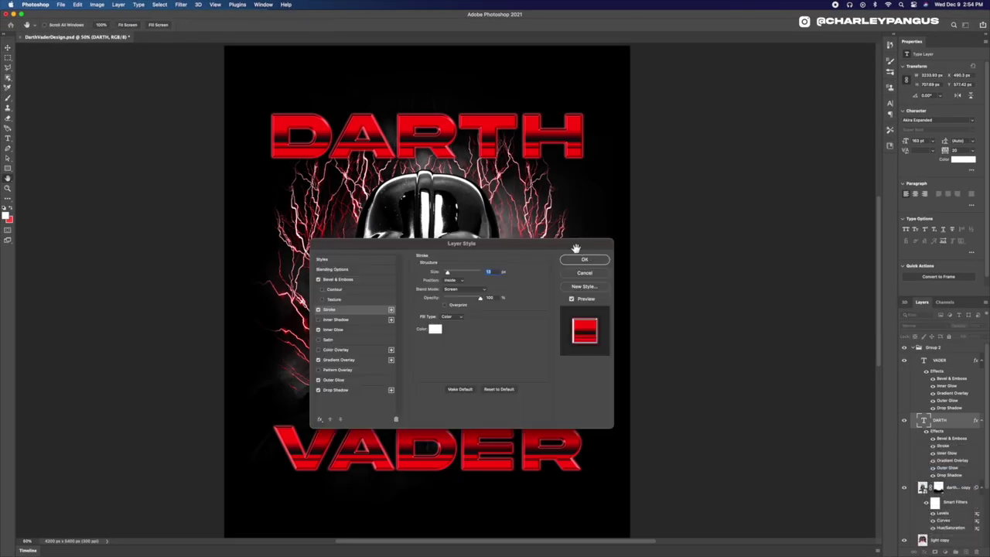
Step: Fine-tune the size of DARTH's white inside stroke, accept the layer style and copy the stroke effect to VADER
left_click(939, 471)
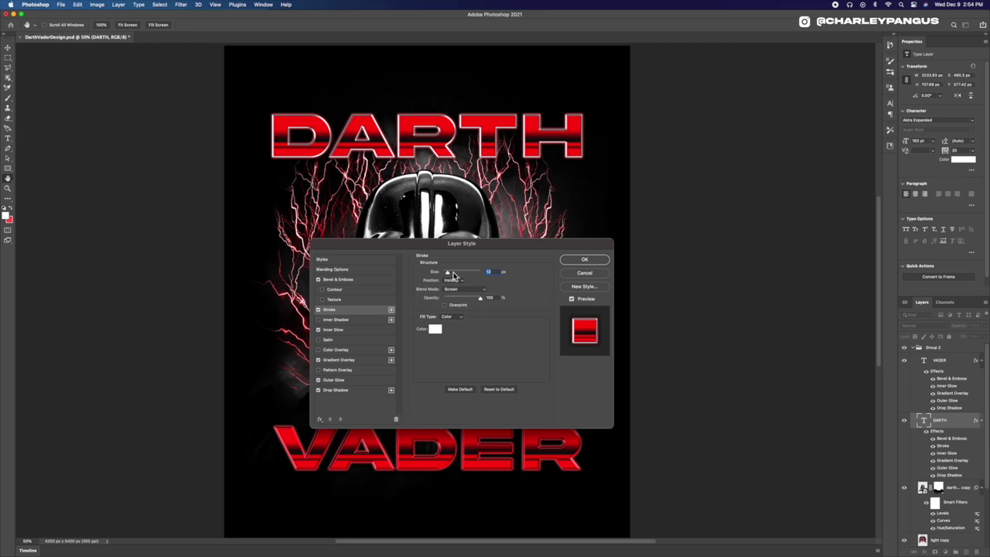
mouse_move(448, 273)
left_mouse_down()
mouse_move(457, 275)
mouse_move(449, 272)
left_mouse_up()
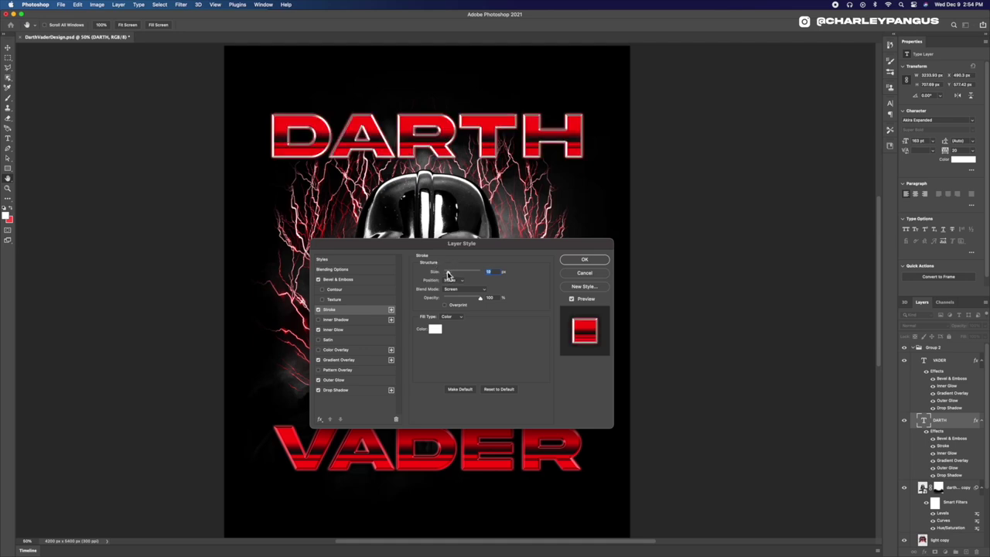
scroll(443, 307, "down", 1)
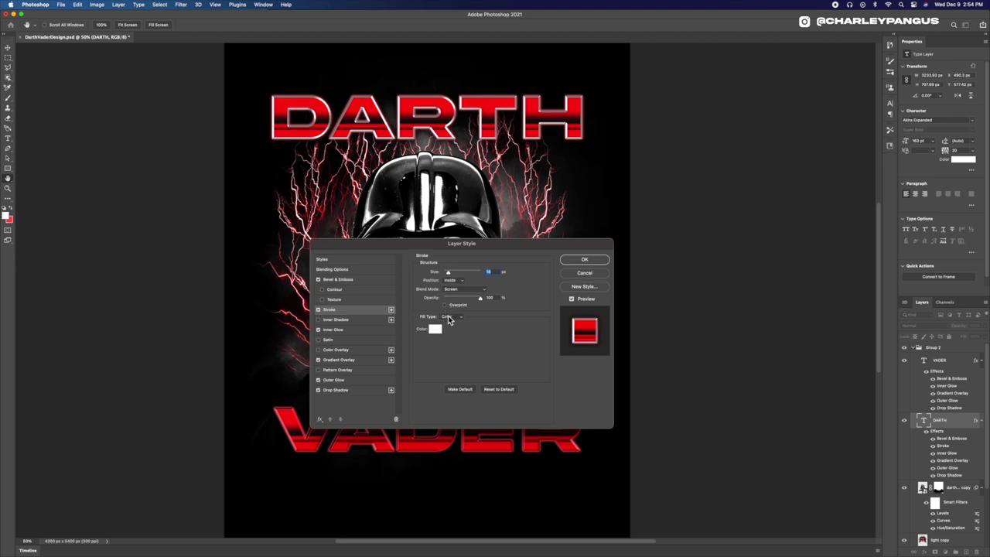
left_click_drag(449, 272, 448, 273)
left_click(597, 259)
left_click_drag(936, 434, 939, 362)
Step: Duplicate the VADER text layer and rasterize the copy's layer style
left_click(940, 367)
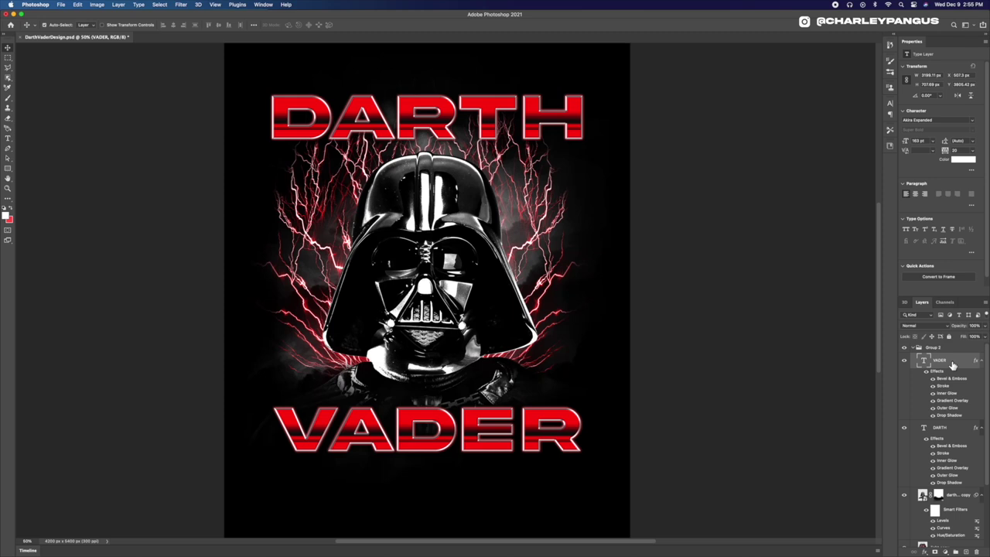
key("super+j")
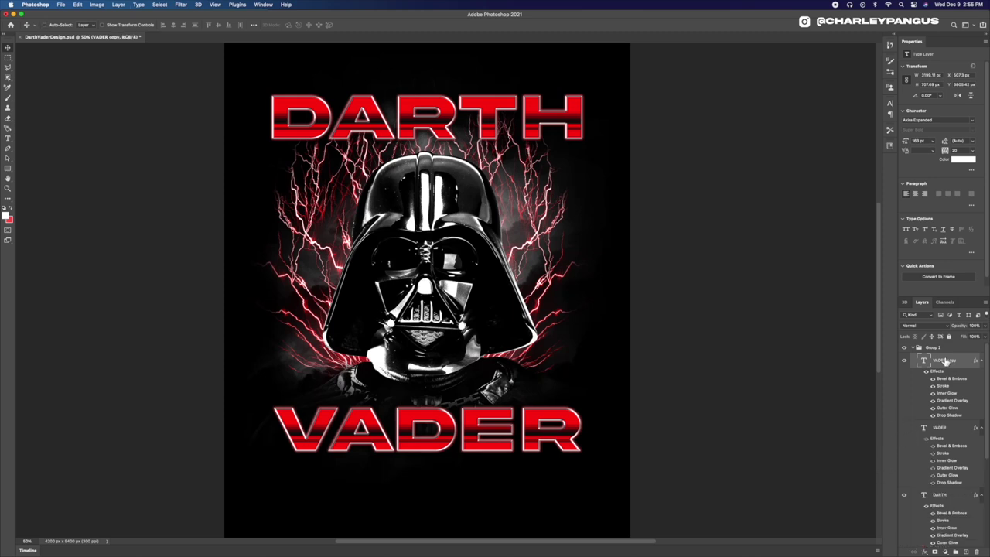
right_click(945, 361)
left_click(870, 291)
Step: Warp the VADER copy with Arc Upper at a bend of about -17.4% and move it slightly up
key("super+t")
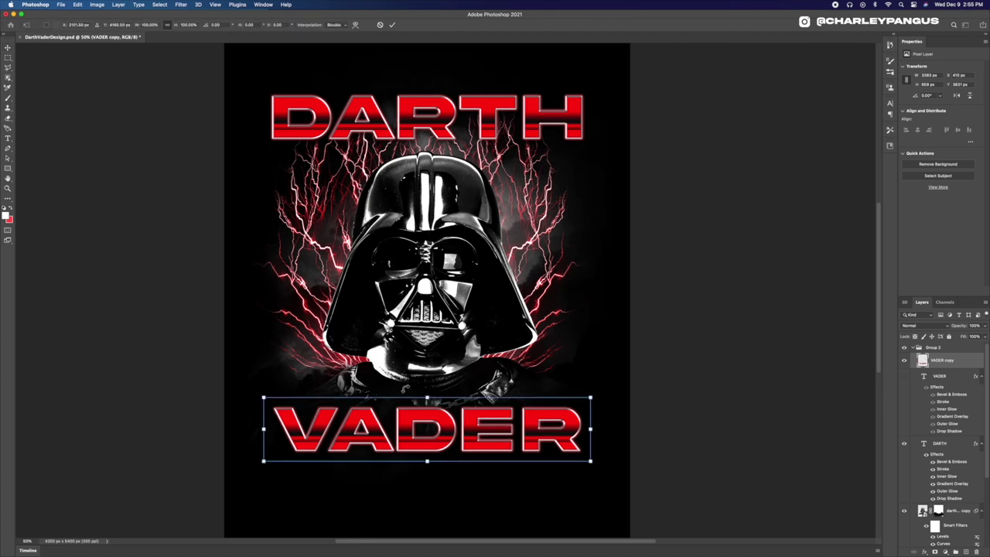
right_click(431, 422)
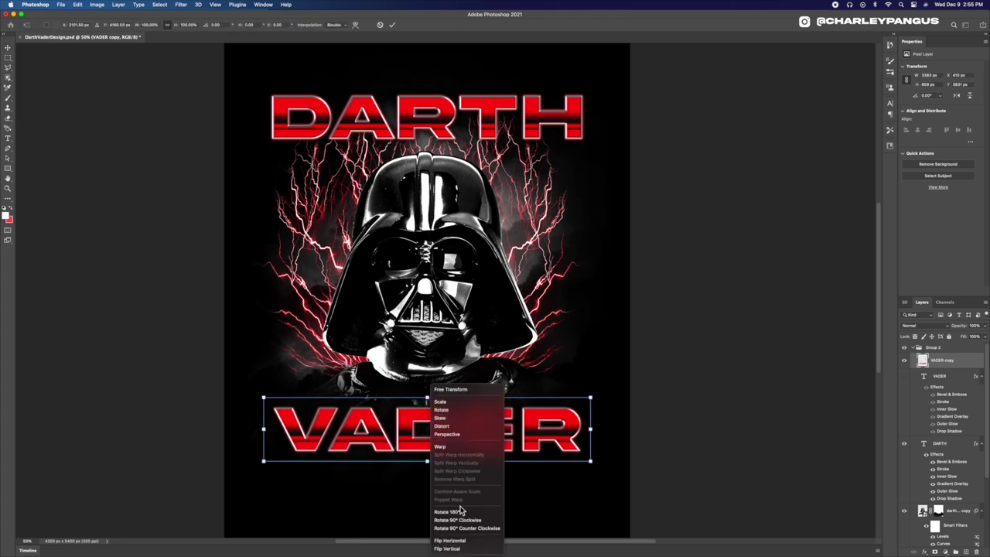
left_click(449, 446)
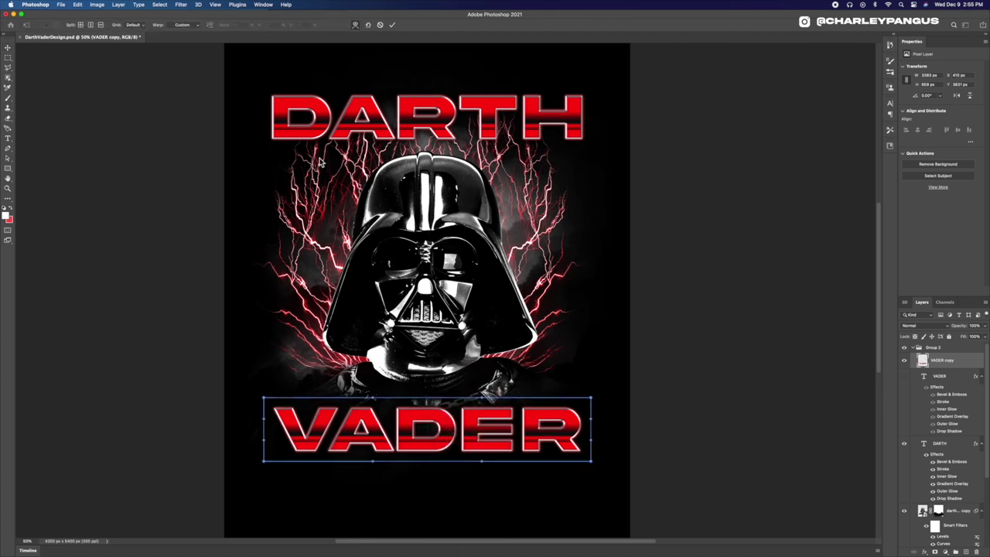
left_click(178, 25)
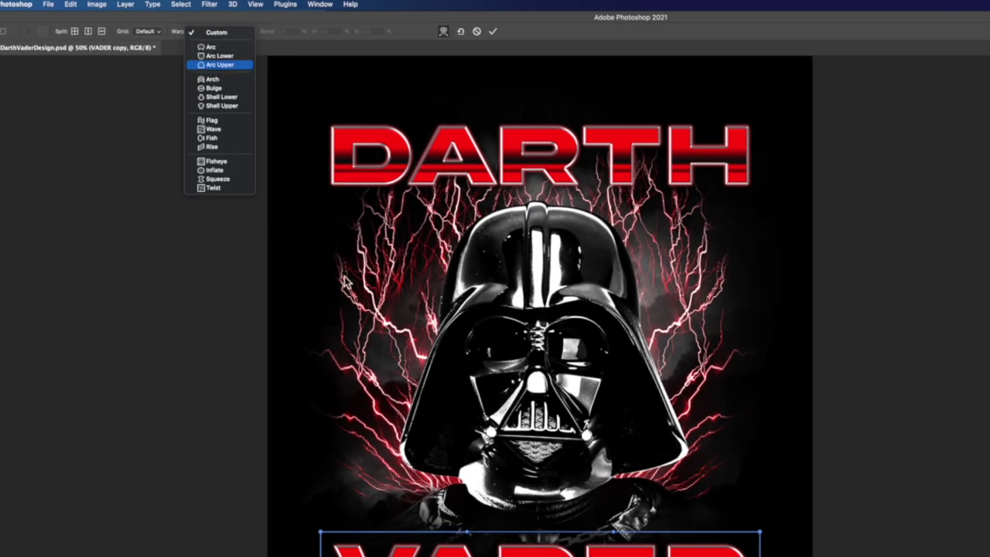
left_click(220, 64)
left_click_drag(539, 441, 529, 551)
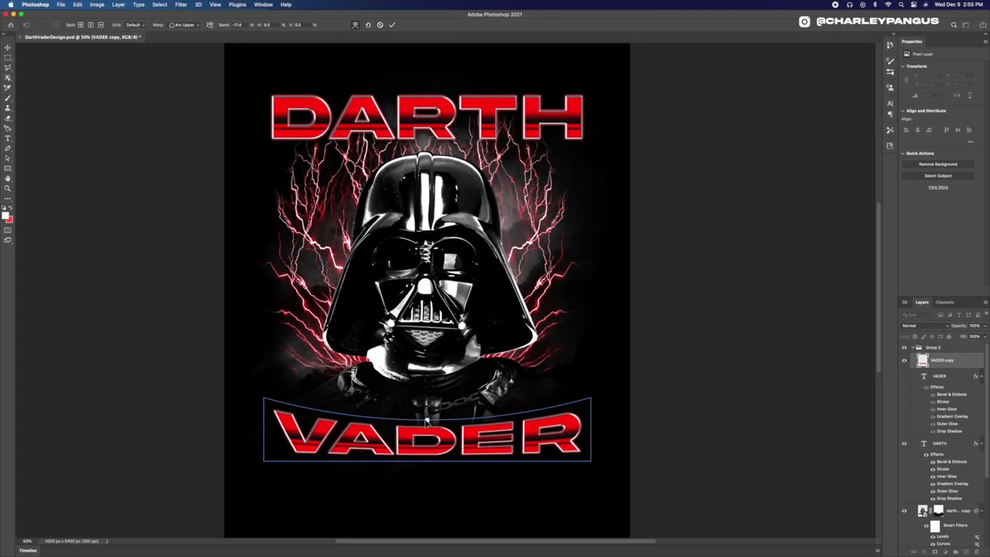
key("Return")
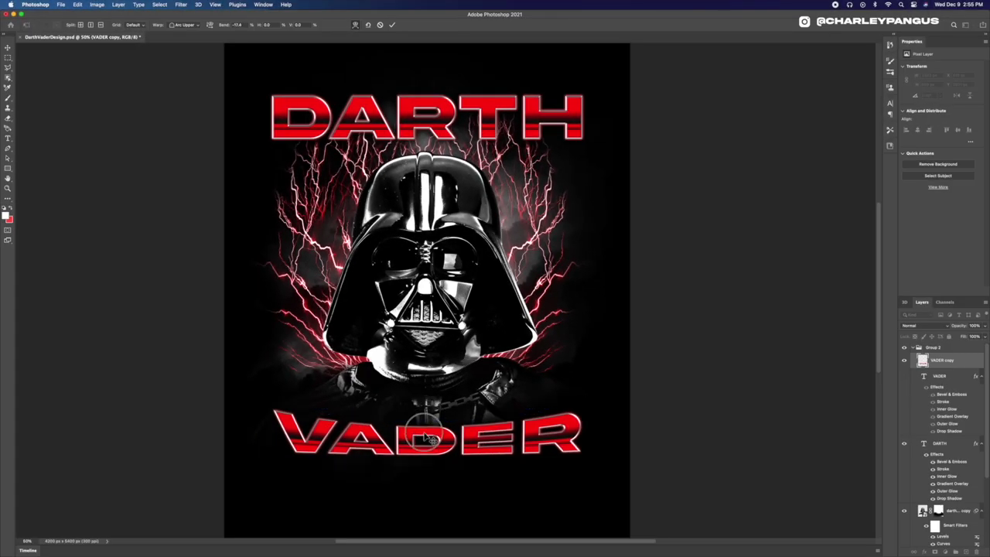
left_click_drag(425, 441, 423, 432)
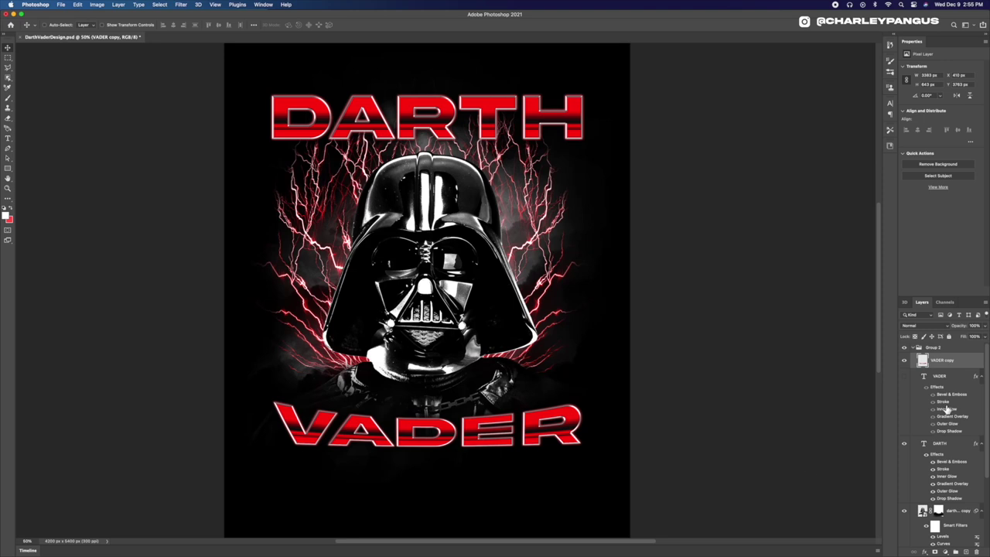
Step: Duplicate the DARTH text layer and rasterize the copy's layer style
left_click(939, 449)
key("super+j")
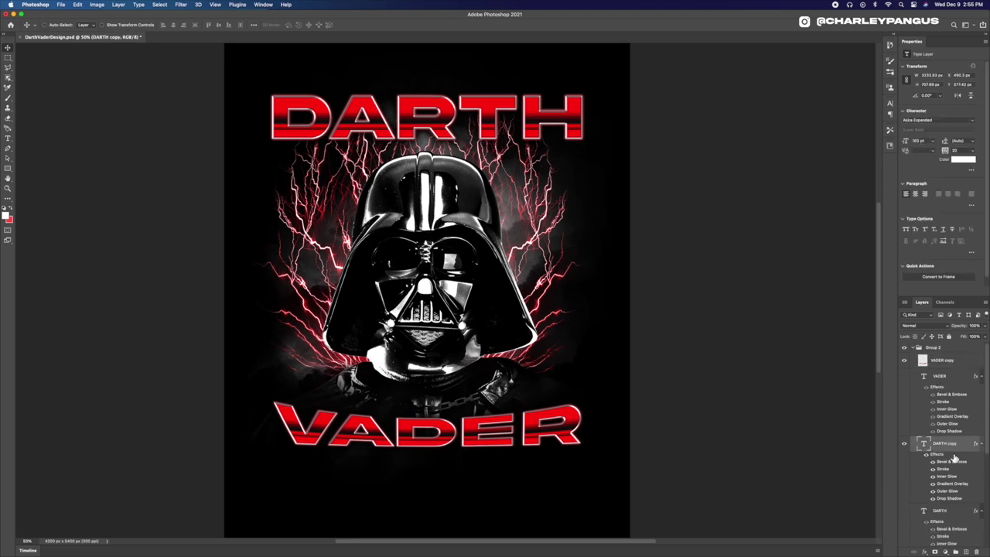
right_click(961, 452)
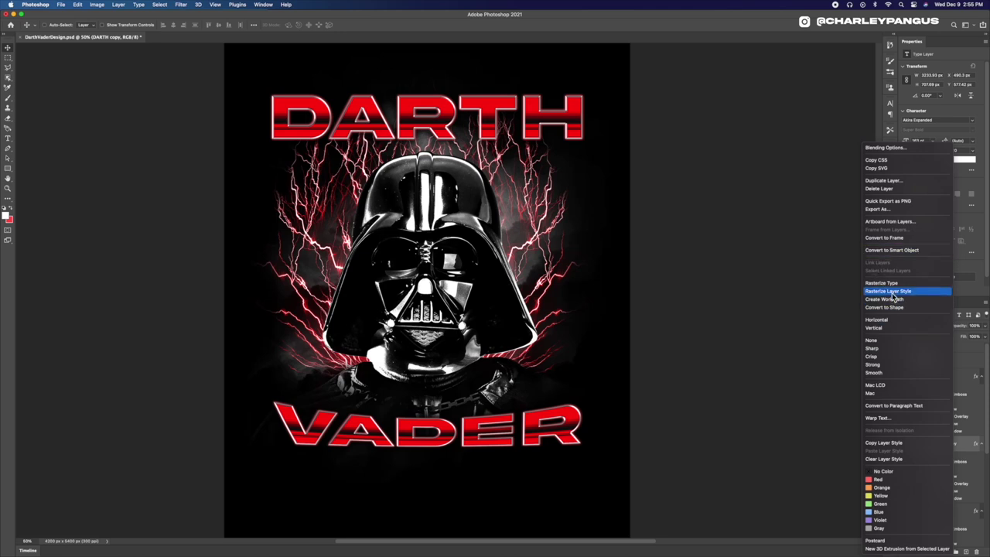
left_click(889, 293)
Step: Start a Warp transform on the DARTH copy and open the preset warp styles
key("super+t")
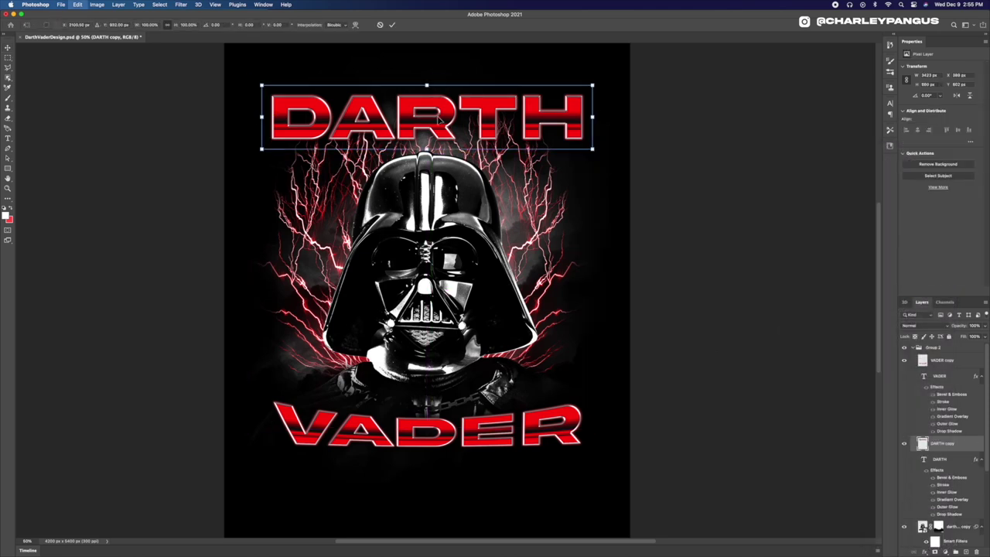
right_click(436, 115)
left_click(456, 179)
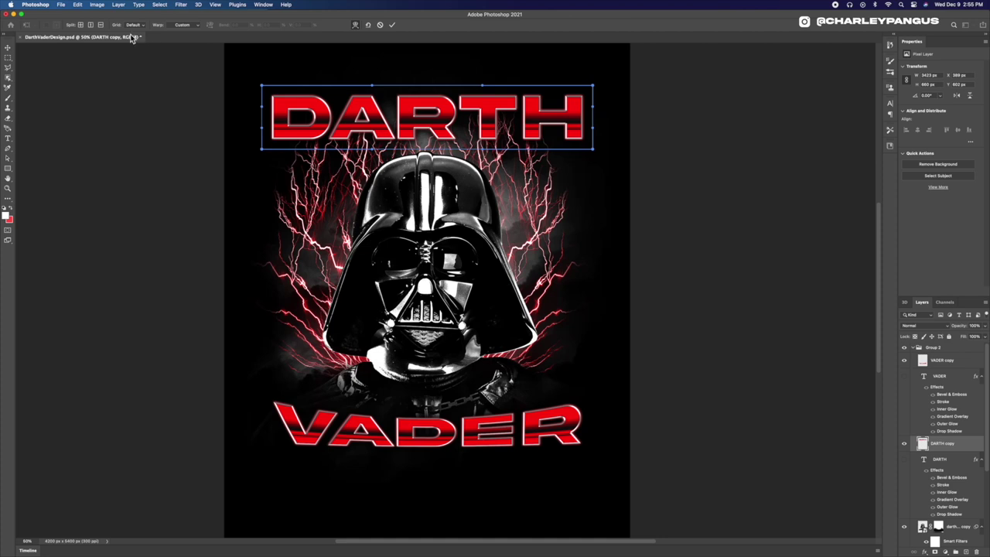
left_click(178, 24)
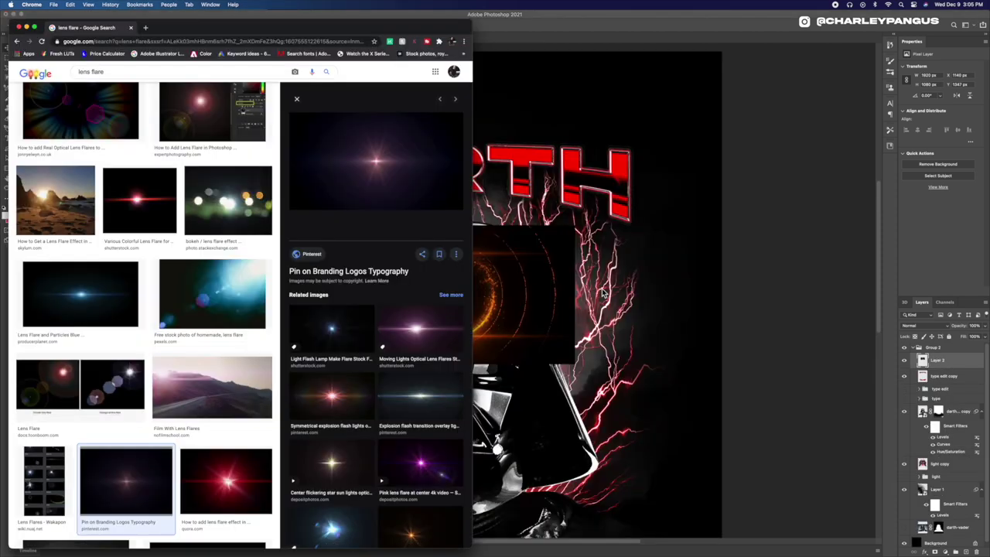
Step: Paste the copied lens flare image into the Photoshop design, move it over DARTH and scale it to about 67%
left_click(603, 292)
key("super+v")
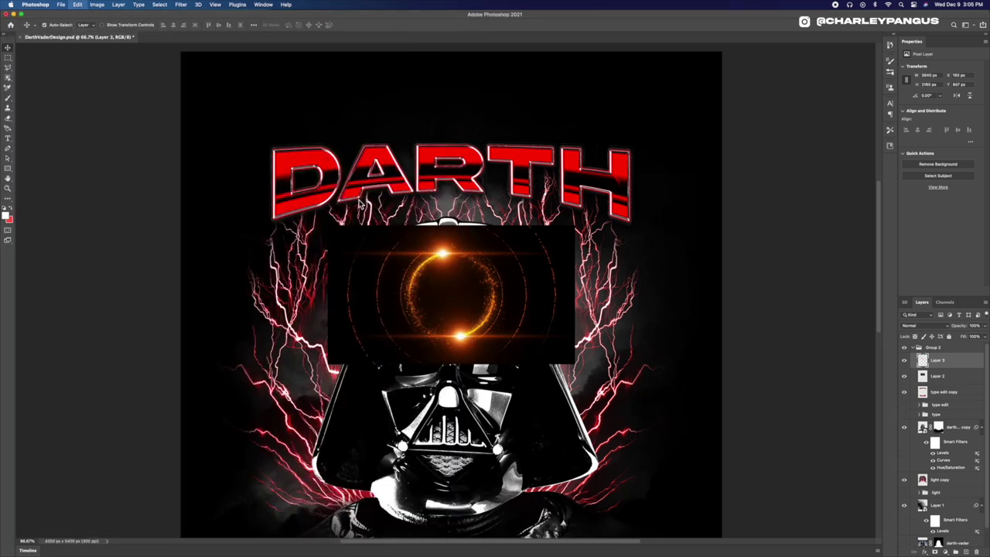
left_click_drag(399, 246, 305, 167)
key("super+t")
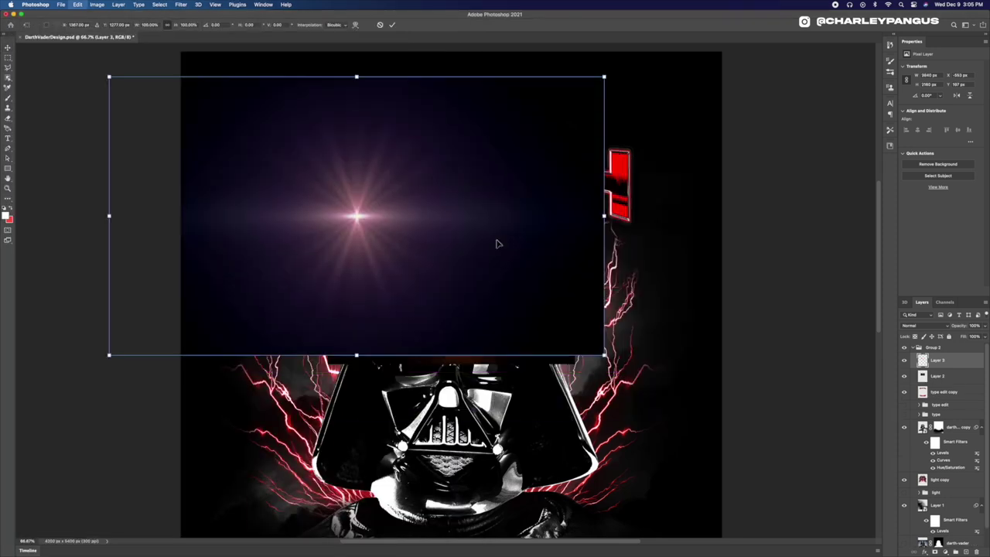
left_click_drag(605, 356, 445, 271)
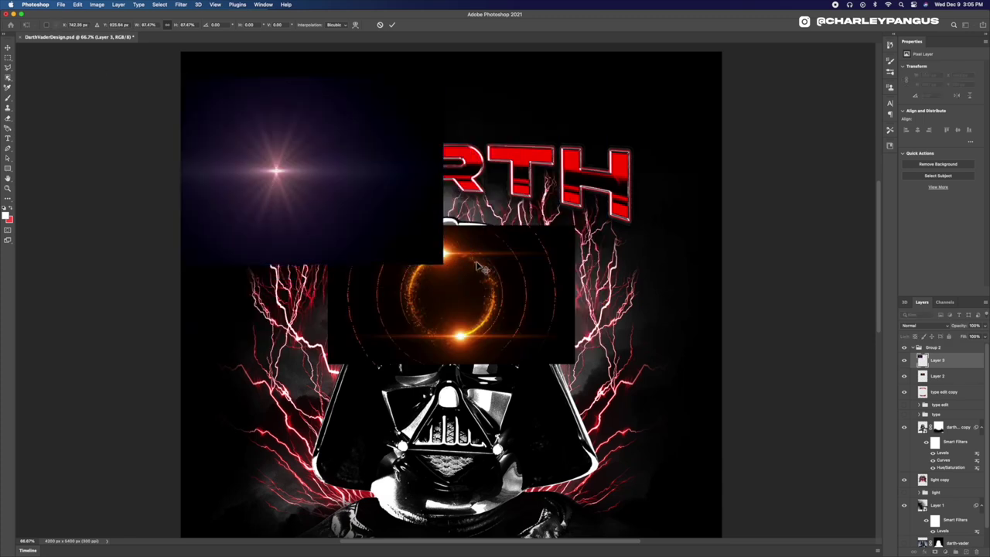
key("Return")
Step: Set the lens flare layer's blend mode to Screen and place its centre on the upper edge of the D
left_click(916, 325)
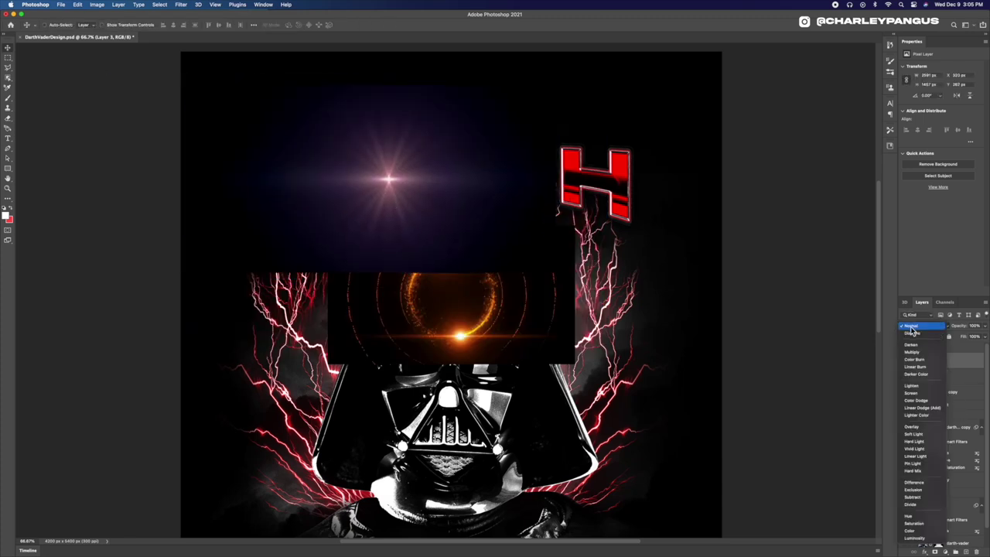
left_click(920, 396)
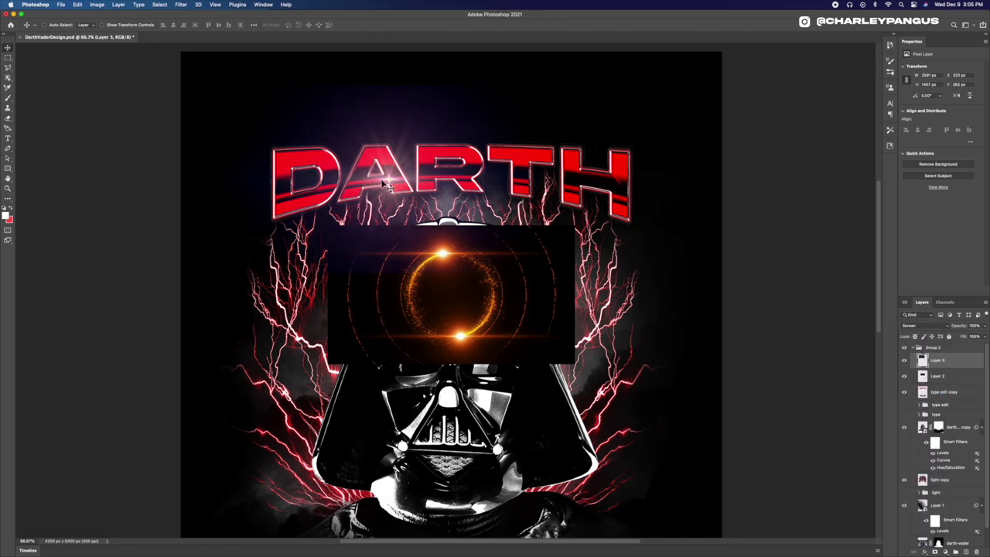
left_click_drag(369, 184, 331, 163)
Step: Darken the lens flare layer's midtones with a Levels adjustment
left_click(97, 5)
mouse_move(116, 29)
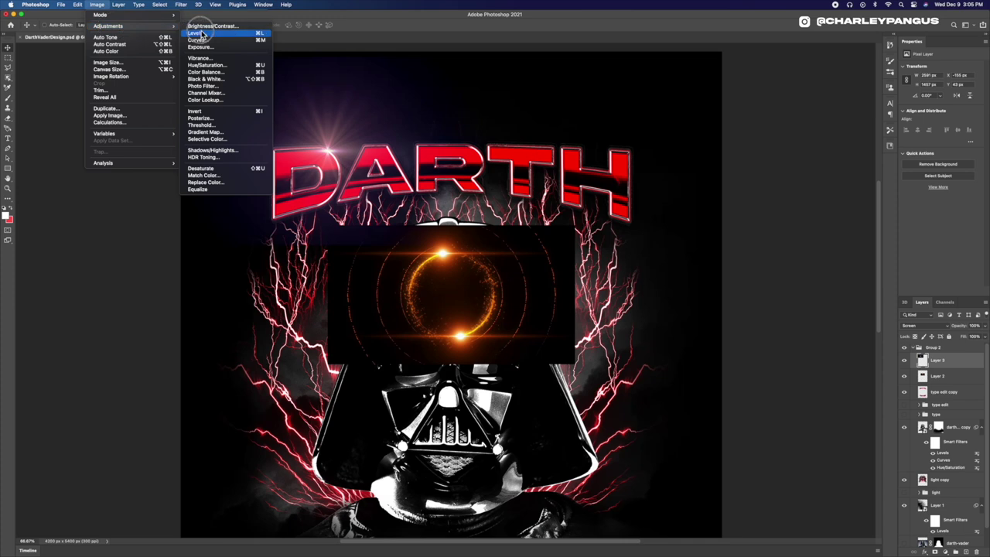
left_click(203, 38)
left_click_drag(371, 271, 396, 274)
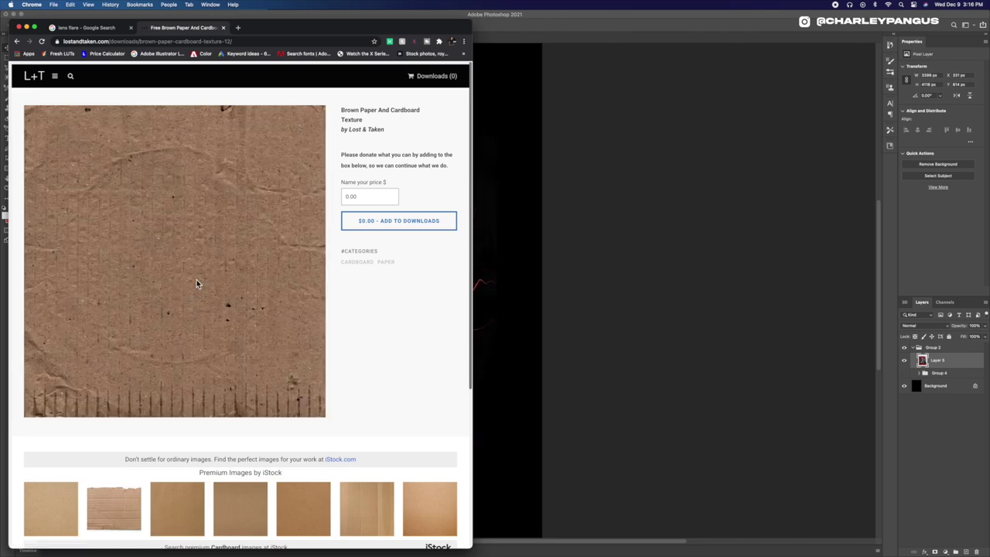
Step: Copy the brown cardboard texture image from the web page and switch back to Photoshop
right_click(198, 269)
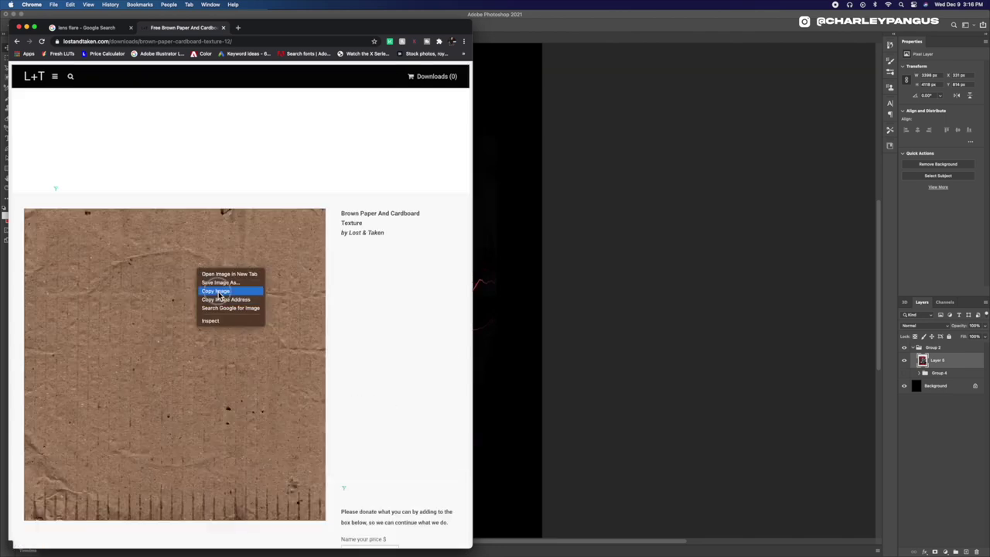
left_click(219, 292)
left_click(542, 298)
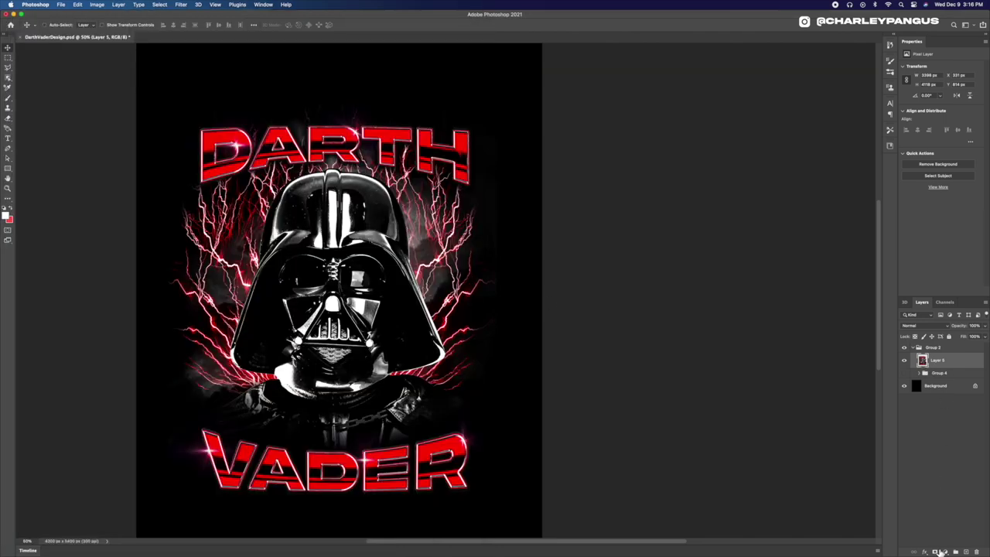
Step: Add a layer mask to Layer 5, paste the cardboard texture into it and enlarge it to cover the canvas
left_click(938, 550)
left_click(938, 361, "alt")
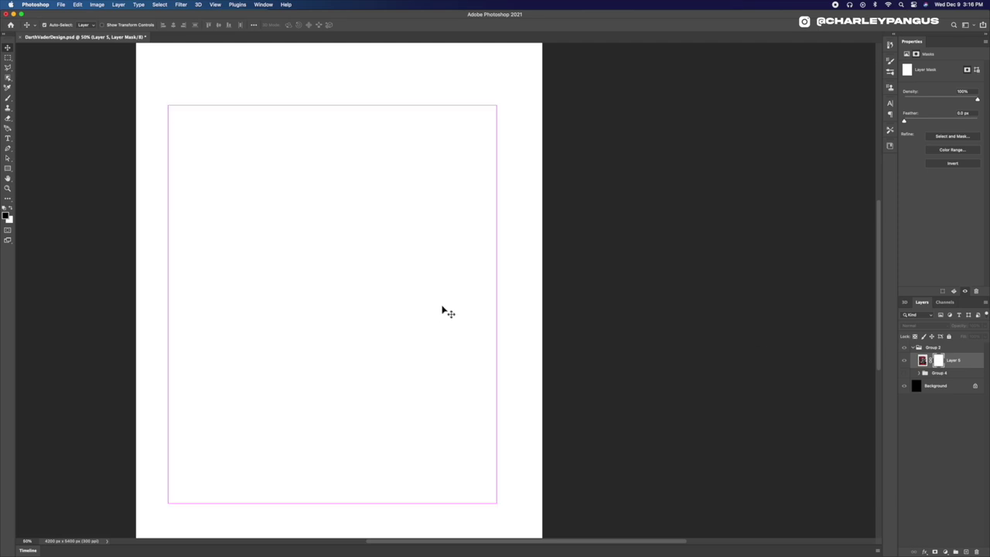
key("super+v")
key("super+t")
left_click_drag(263, 214, 44, 82)
key("Return")
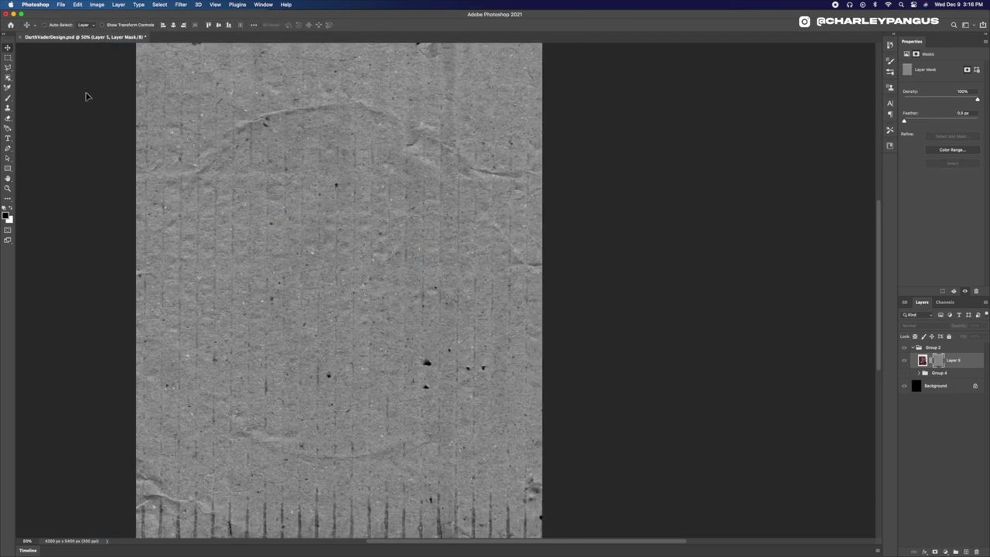
Step: Apply Levels to the texture mask with midtones 0.51 and white point 127, and return to the artwork view
left_click(99, 6)
mouse_move(116, 26)
left_click(203, 36)
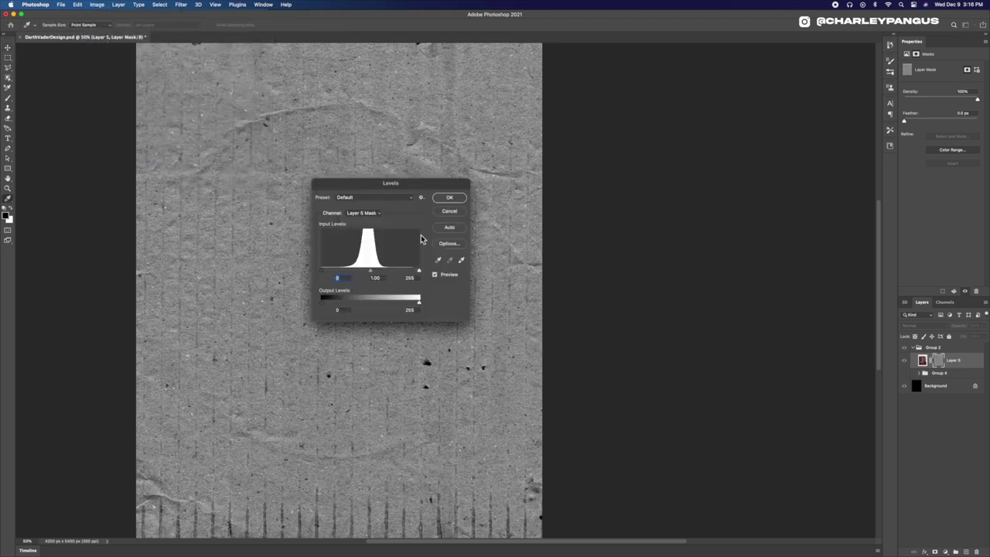
mouse_move(371, 270)
left_mouse_down()
mouse_move(389, 270)
mouse_move(369, 271)
left_mouse_up()
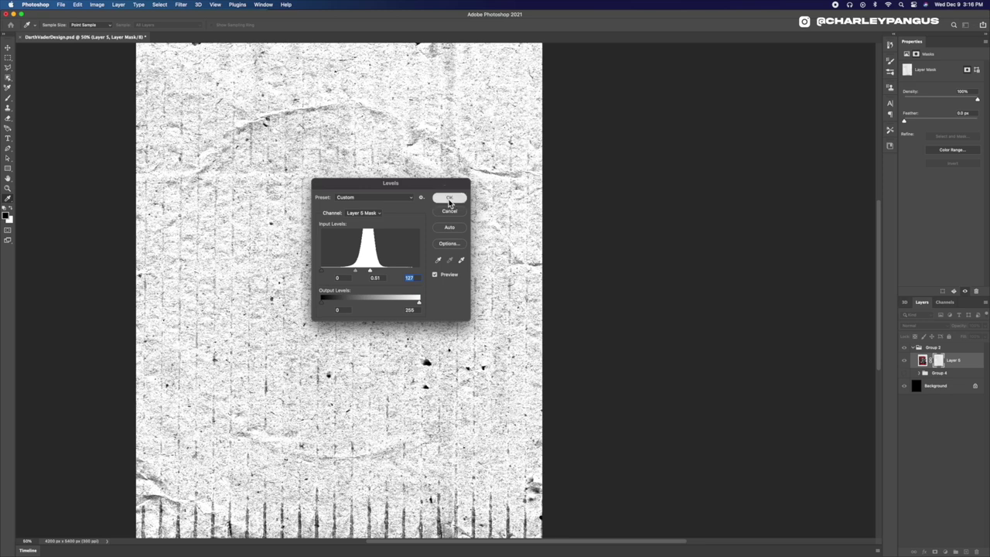
left_click(449, 199)
left_click(923, 360)
key("v")
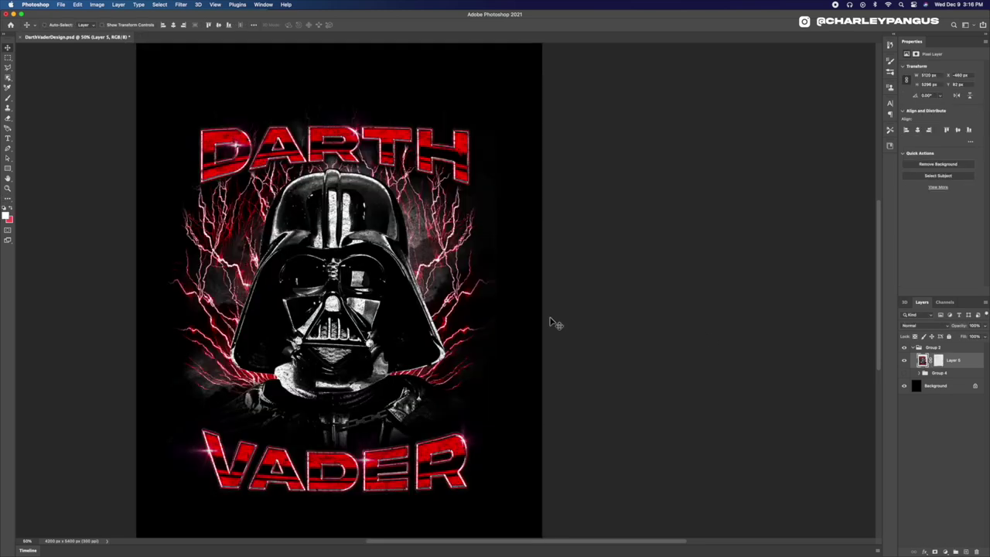
Step: Save the design and open the Vintage T-Shirt (Front).psd mockup from Graphic Design Resources on the G-DRIVE mobile SSD
key("super+s")
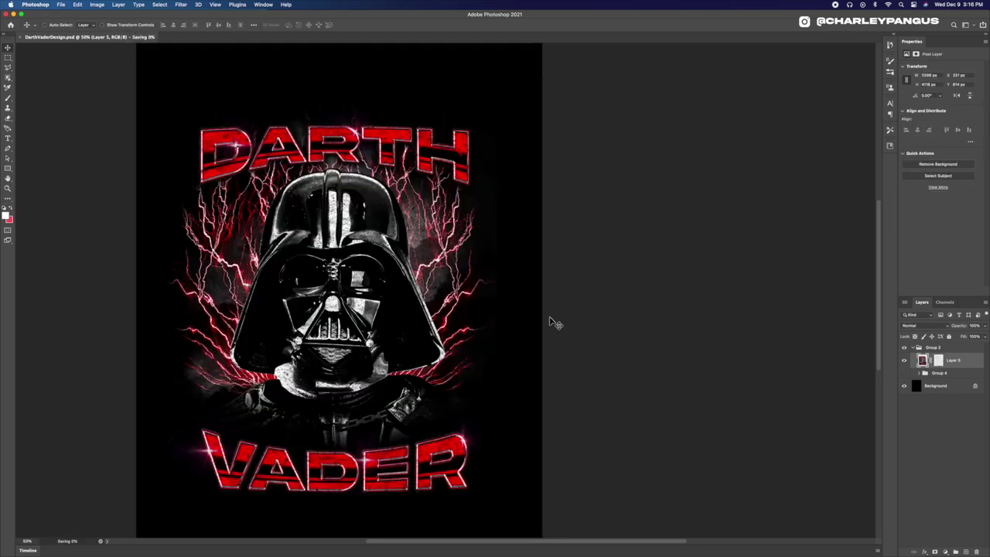
left_click(60, 4)
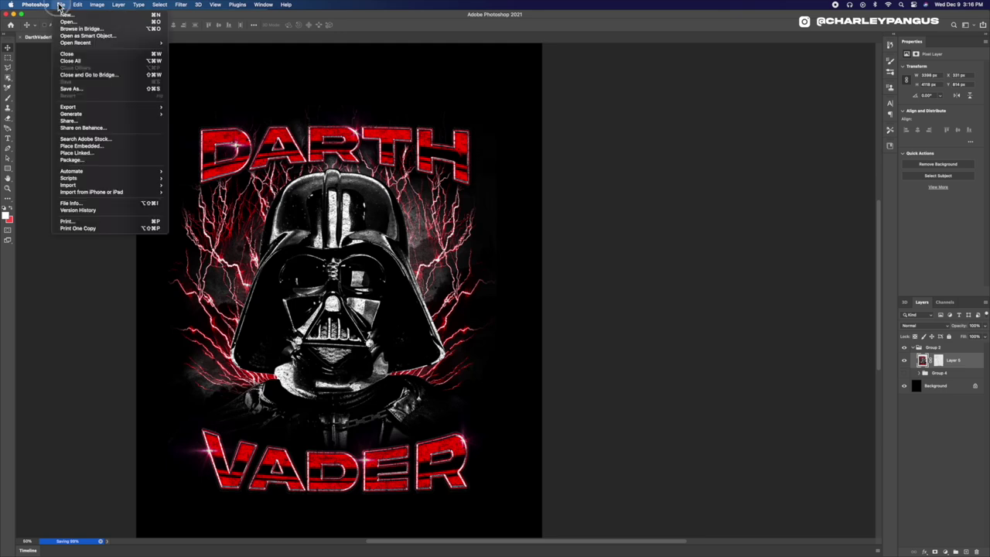
left_click(68, 23)
key("super+o")
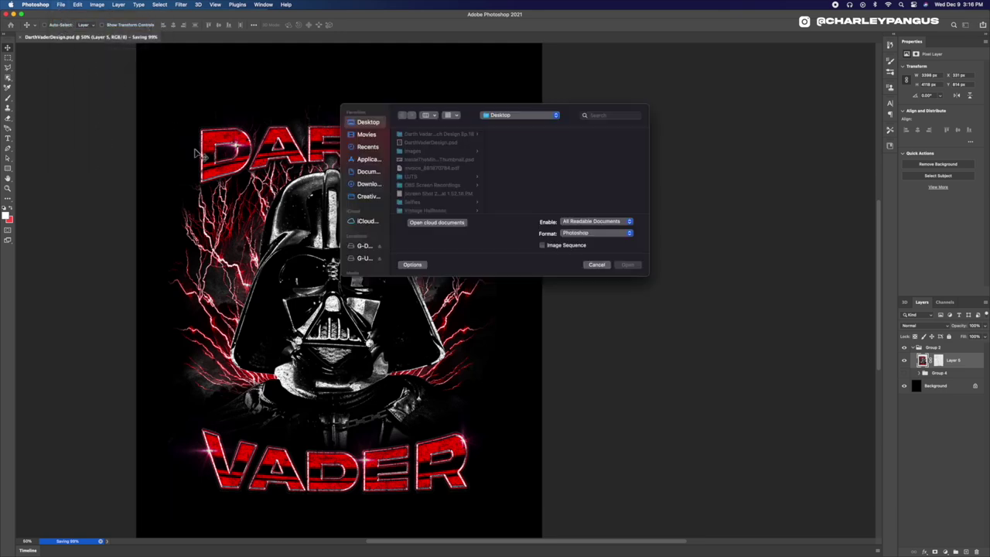
left_click(365, 247)
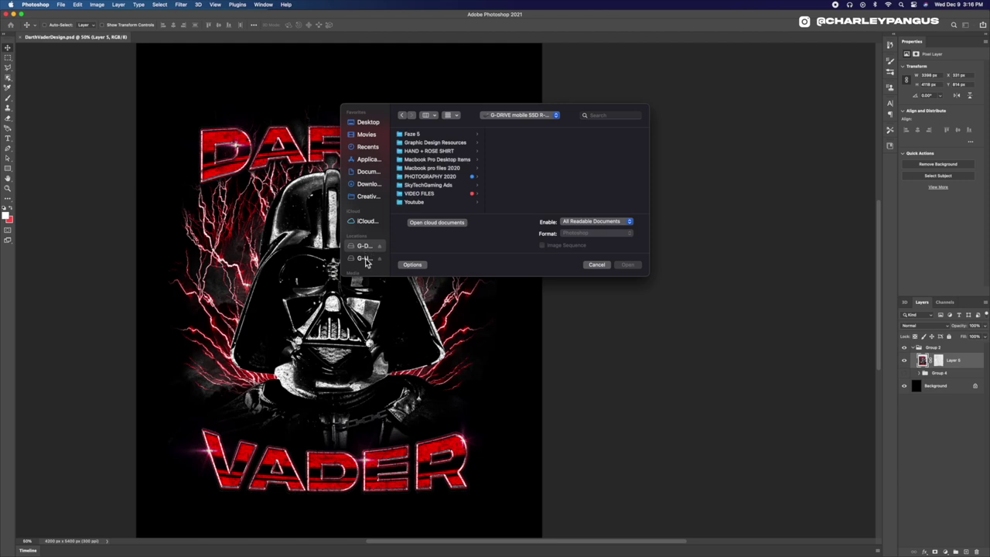
left_click(365, 257)
left_click(364, 247)
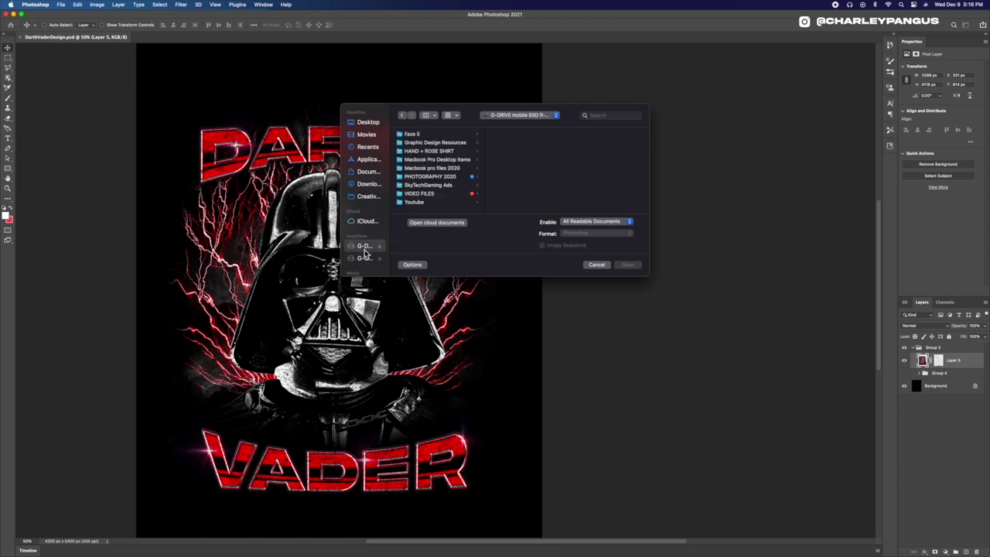
left_click(435, 143)
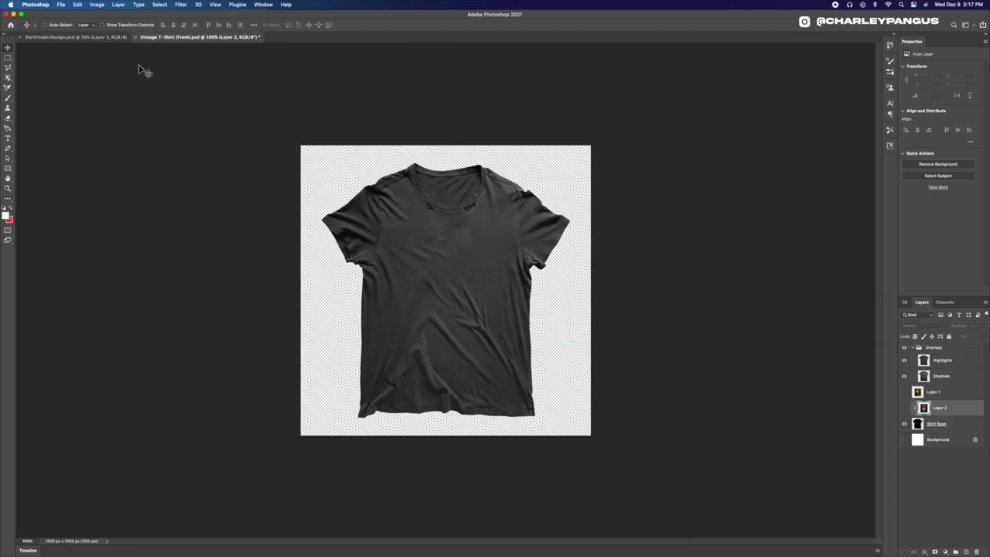
Step: Copy the whole merged Darth Vader artwork and paste it into the T-shirt mockup, accepting the colour profile conversion
left_click(110, 38)
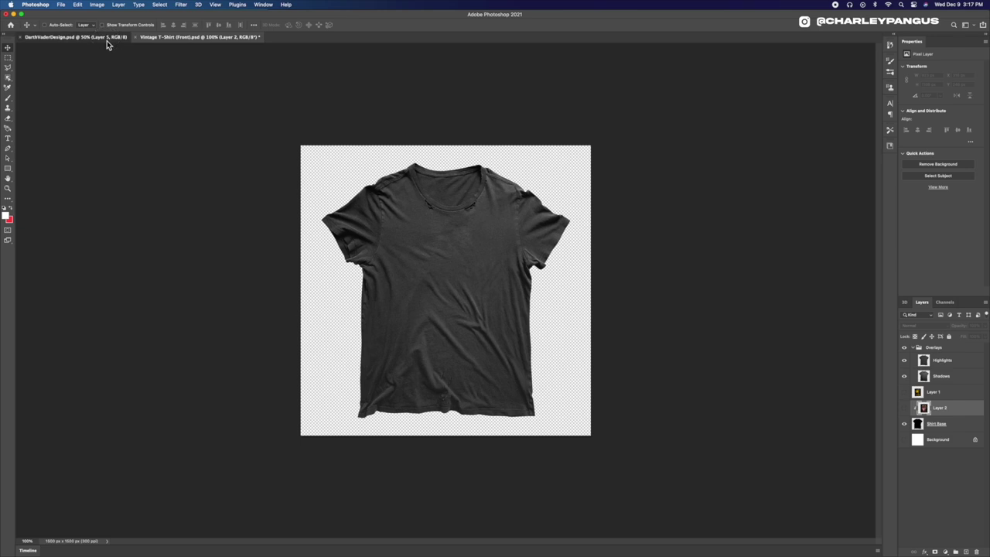
left_click(77, 4)
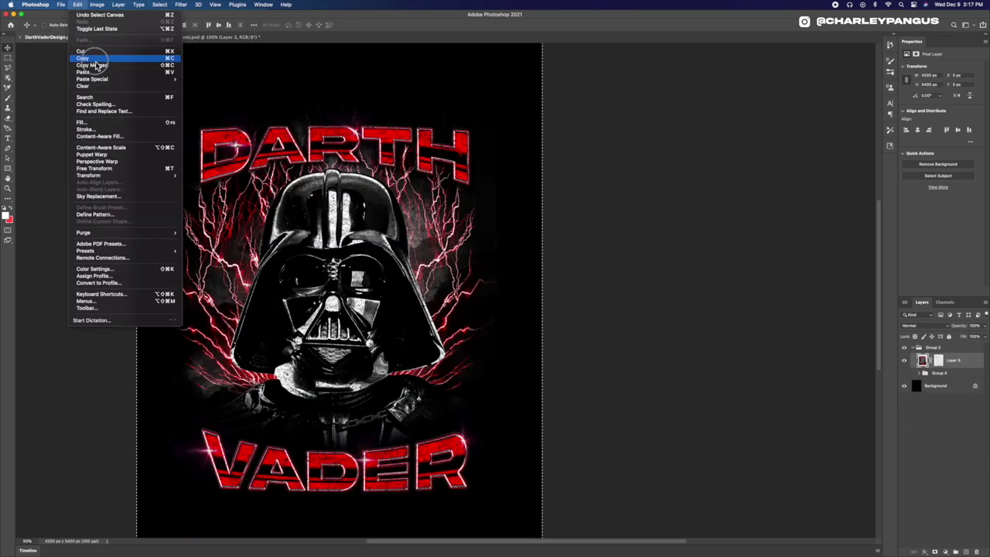
left_click(92, 64)
left_click(203, 37)
key("super+v")
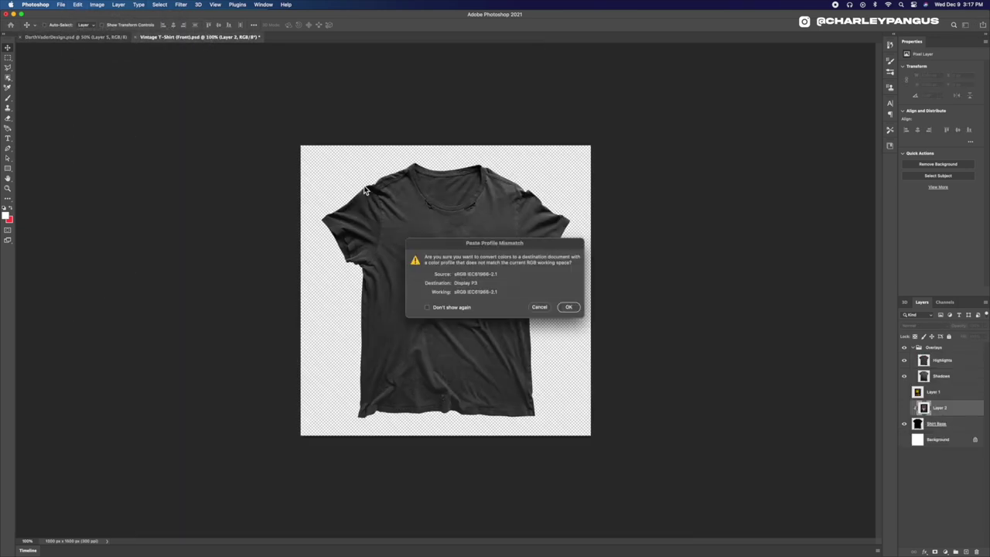
left_click(570, 307)
Step: Scale the pasted artwork to about 820 x 1054 px, position it on the shirt's chest and nudge it slightly left
key("super+t")
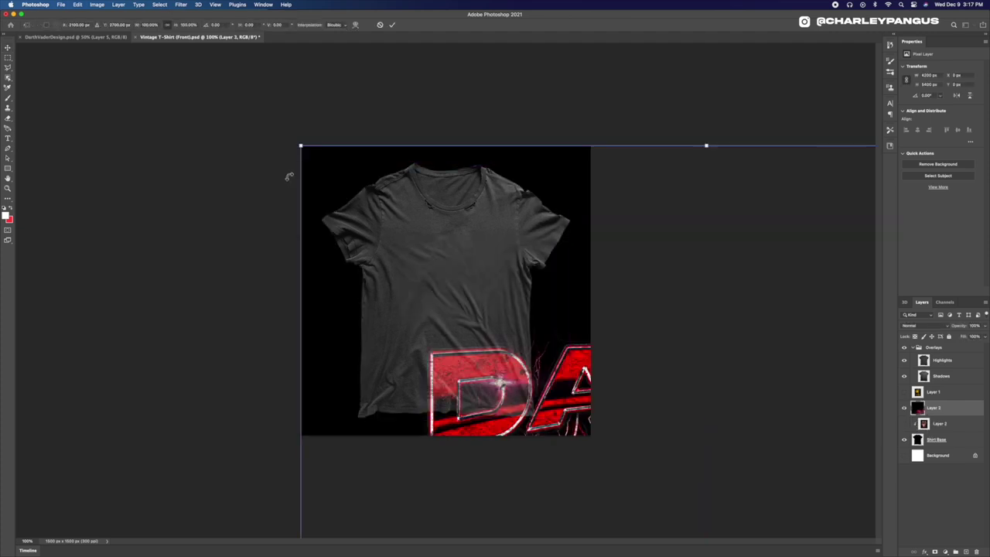
left_click_drag(300, 146, 597, 413)
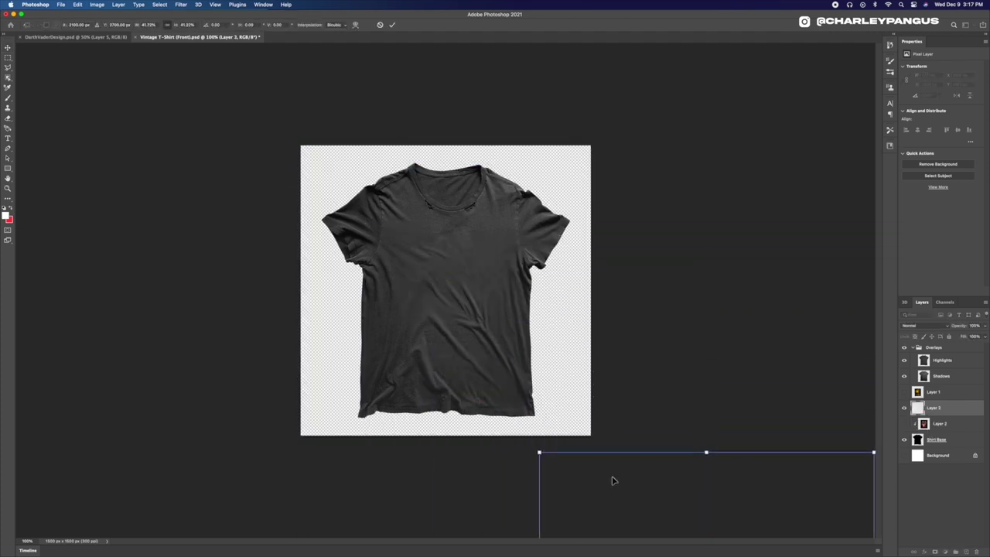
left_click_drag(611, 479, 371, 158)
left_click_drag(635, 131, 504, 236)
left_click_drag(500, 305, 532, 179)
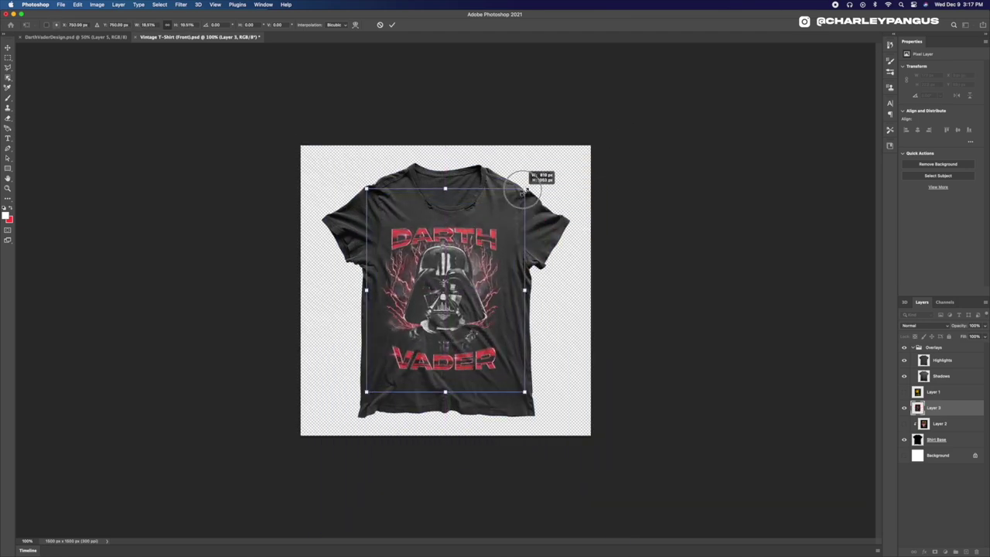
left_click_drag(486, 231, 484, 245)
key("Return")
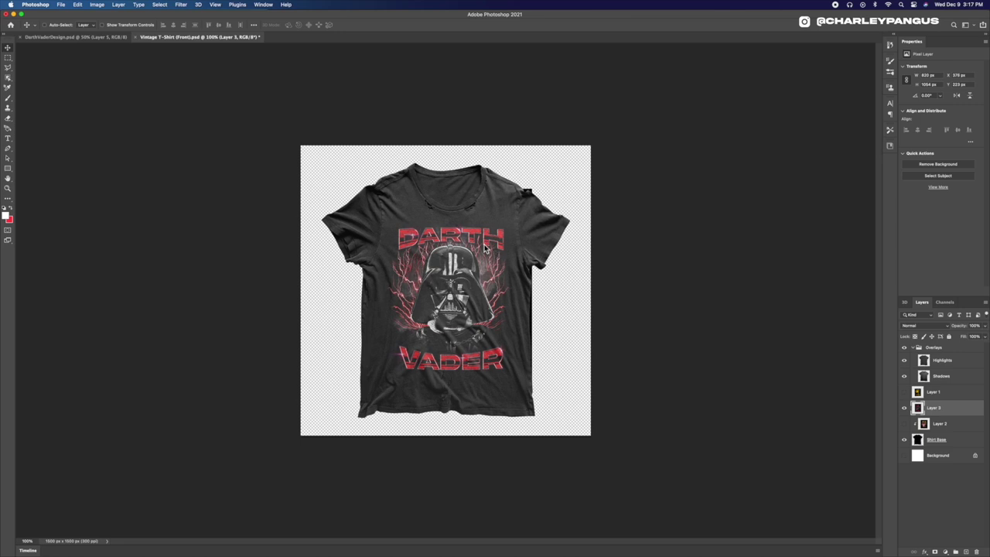
key("Left")
key("Left")
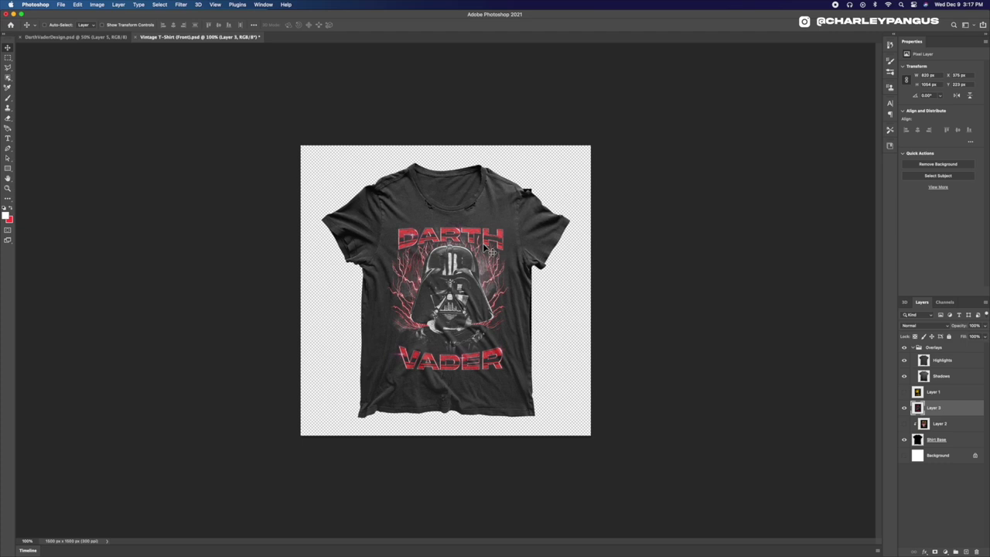
left_click(106, 37)
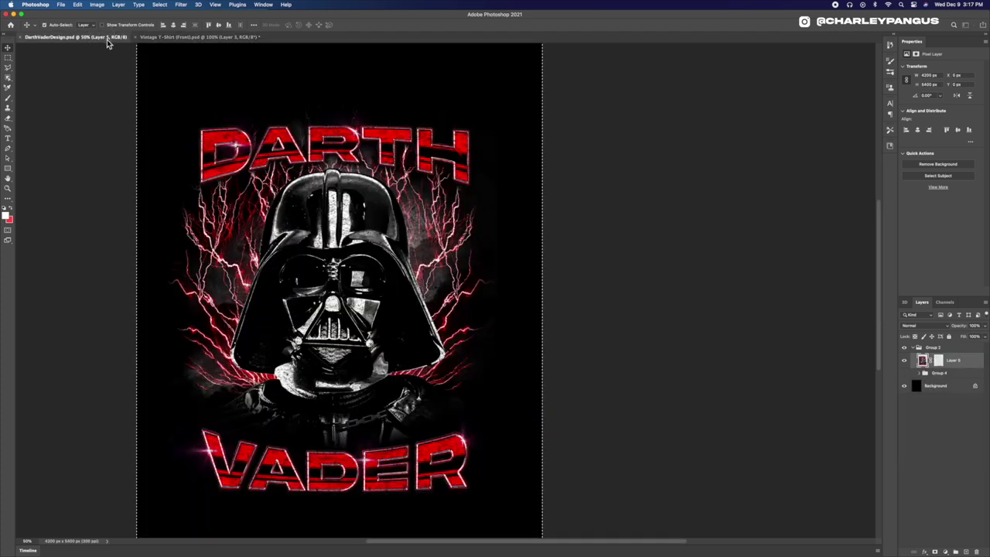
left_click(187, 37)
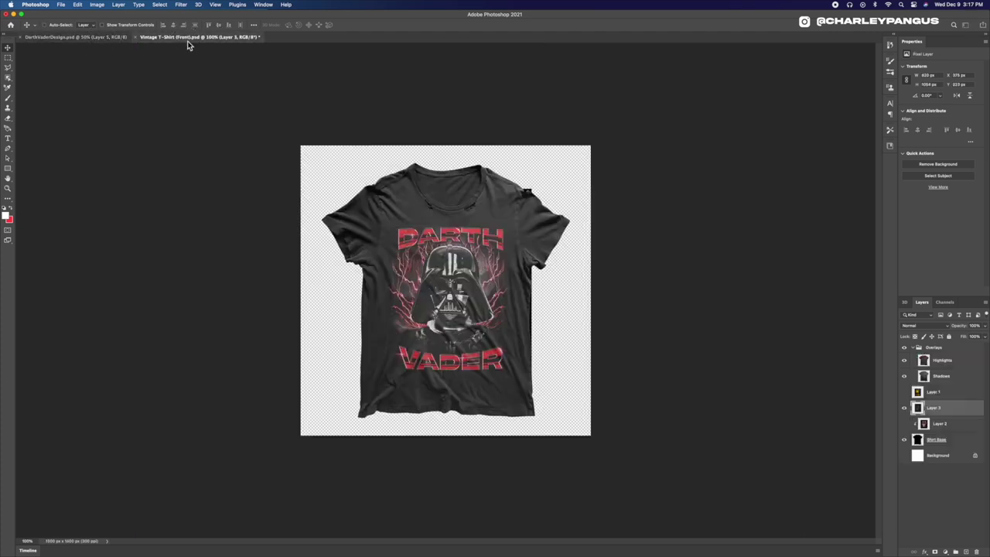
Step: Create a new document 1920 px wide and 1080 px high at 72 pixels/inch
left_click(60, 4)
left_click(63, 13)
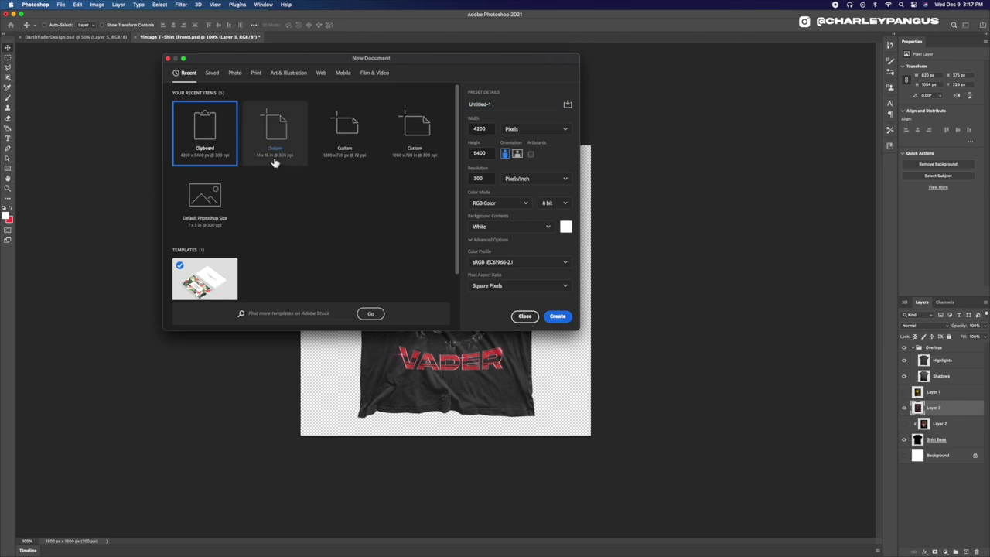
double_click(477, 128)
type("1920")
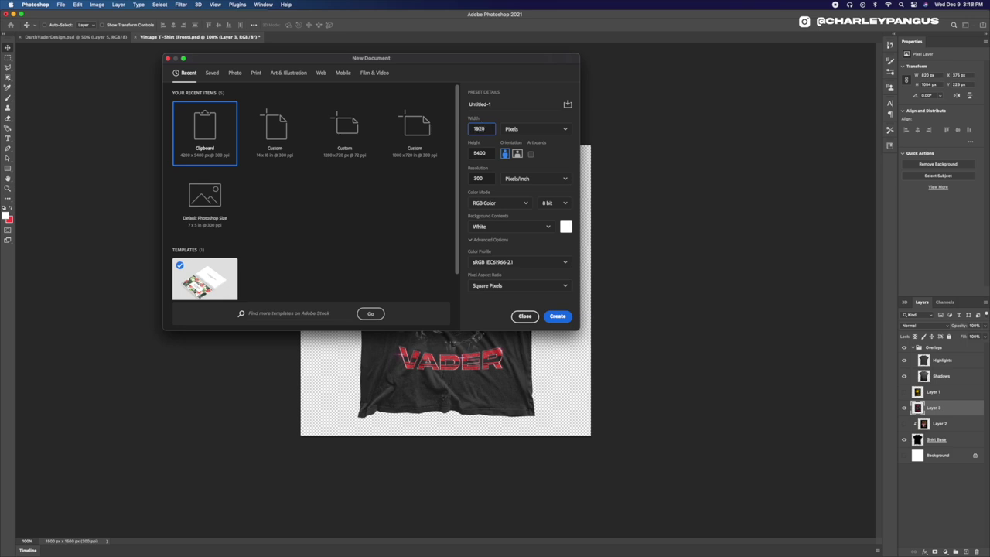
key("Tab")
type("1080")
key("Tab")
type("72")
left_click(557, 316)
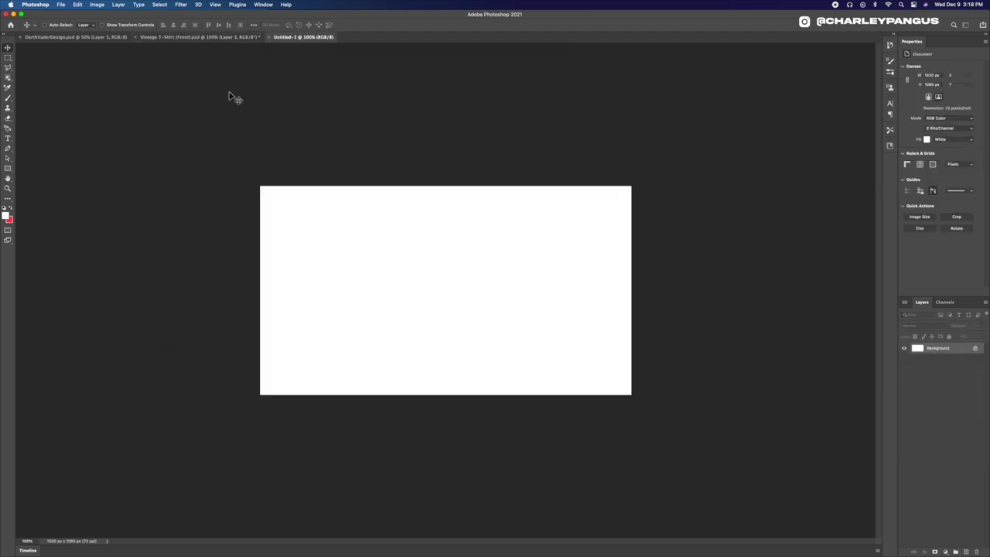
Step: Copy the whole merged T-shirt mockup, paste it into the new document and fit it into the canvas's right half
left_click(191, 39)
left_click(77, 5)
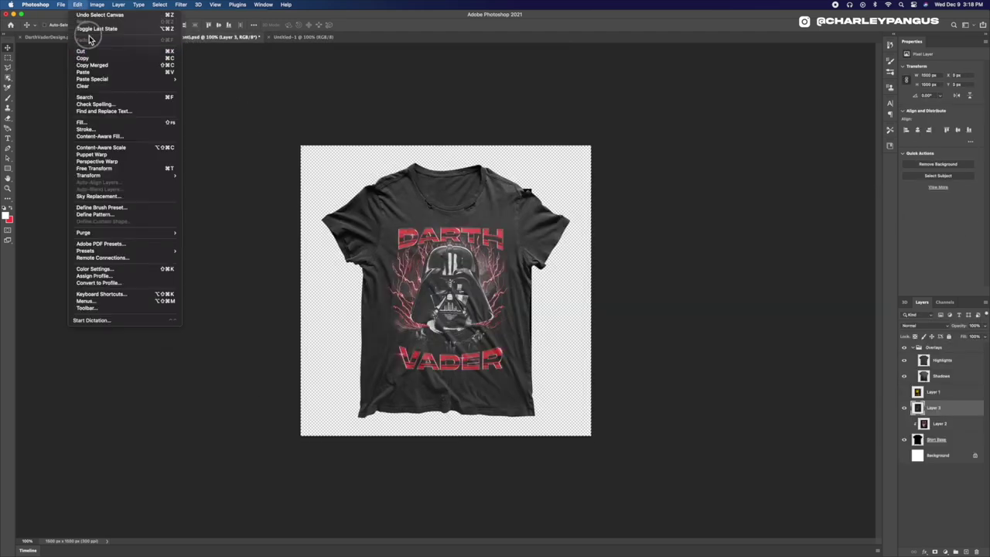
left_click(92, 65)
left_click(289, 37)
key("cmd+v")
key("cmd+t")
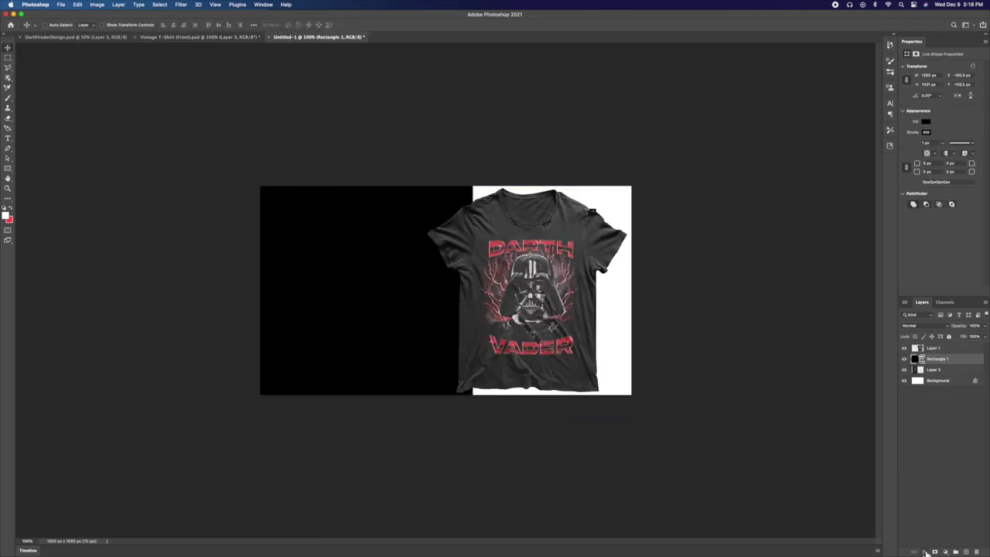
Step: Add a Color Overlay layer style to the black rectangle layer
left_click(924, 551)
left_click(940, 503)
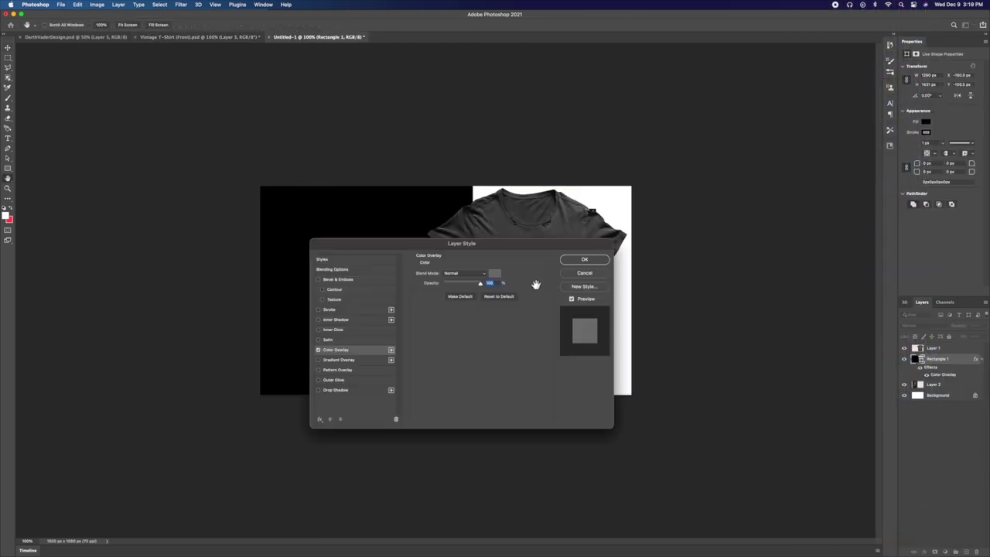